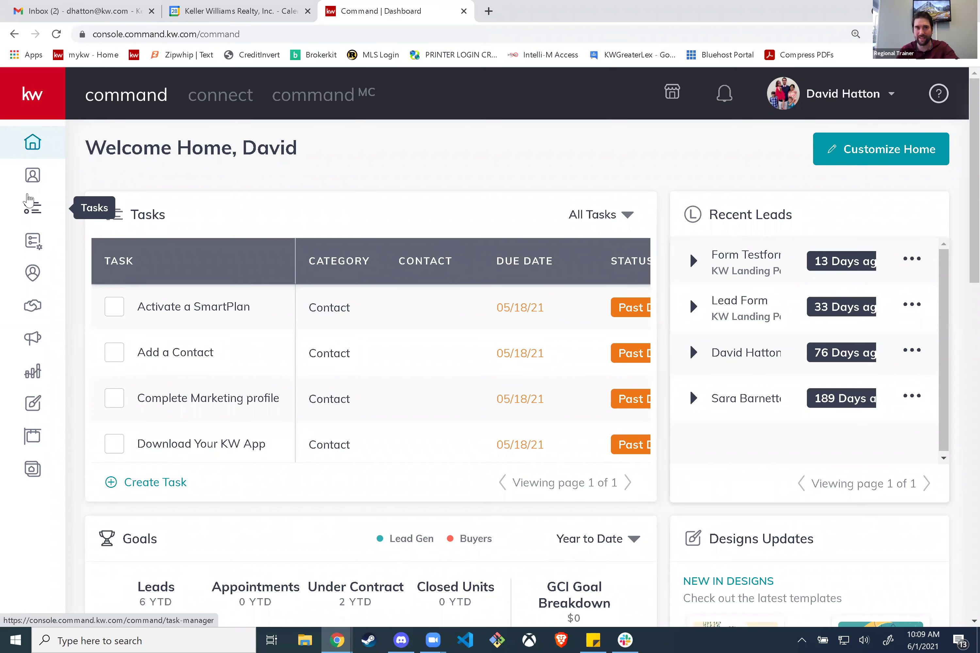
Go to the contacts list and dismiss the 'Welcome to the new Contacts!' banner
click(34, 177)
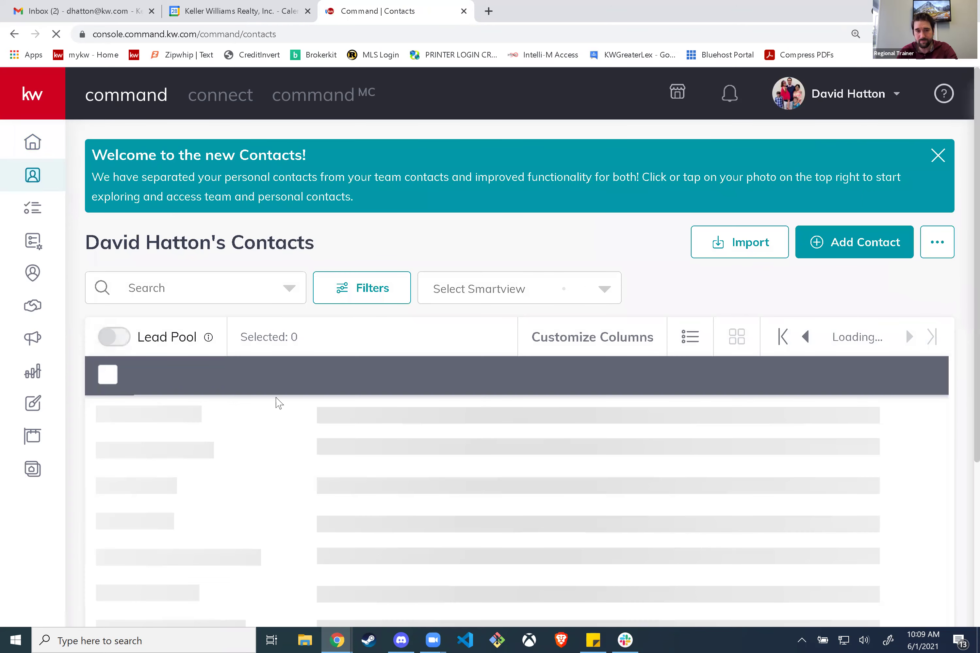
click(939, 158)
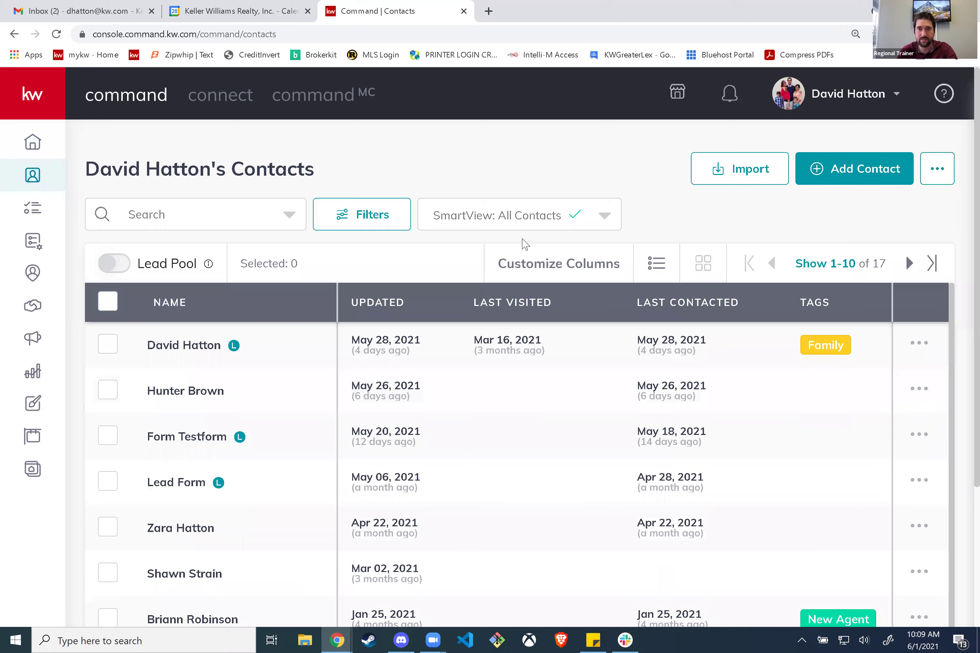
click(850, 173)
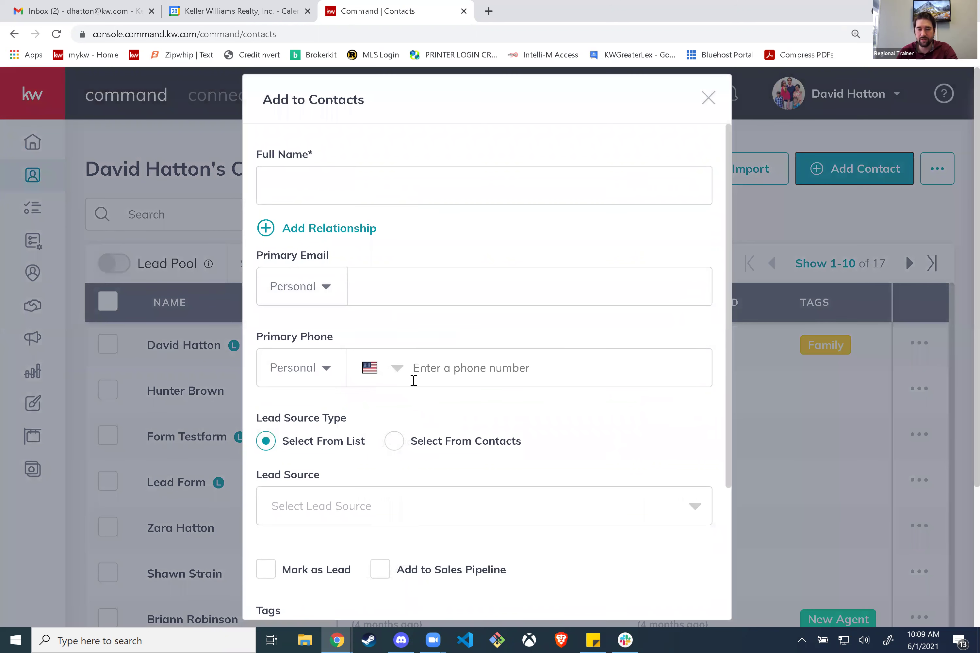
Scroll through the blank Add to Contacts form and add a Spouse relationship entry
scroll(437, 283, down, 3)
scroll(442, 283, up, 3)
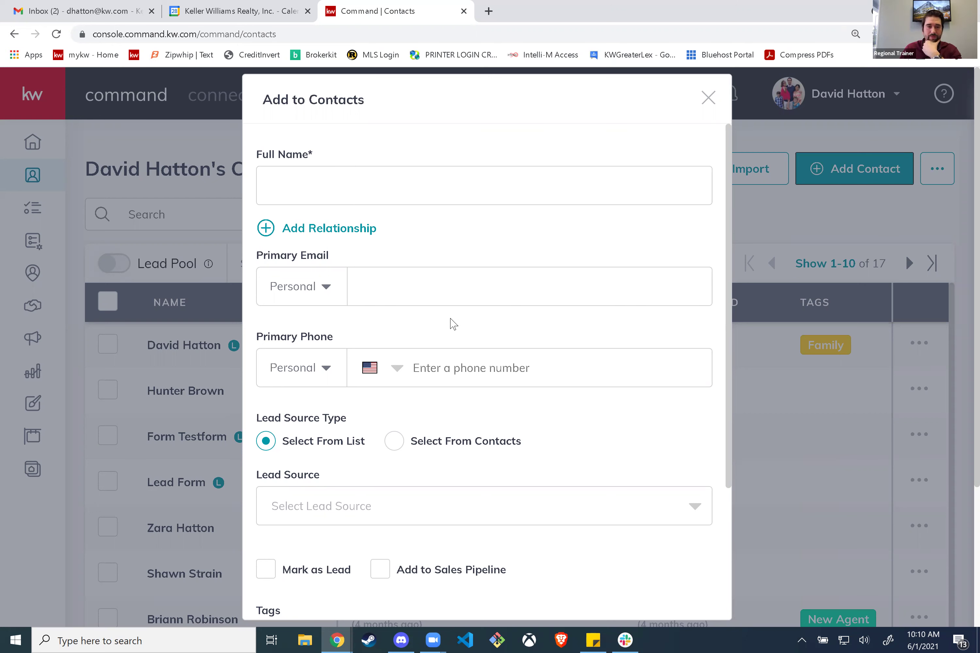
click(313, 234)
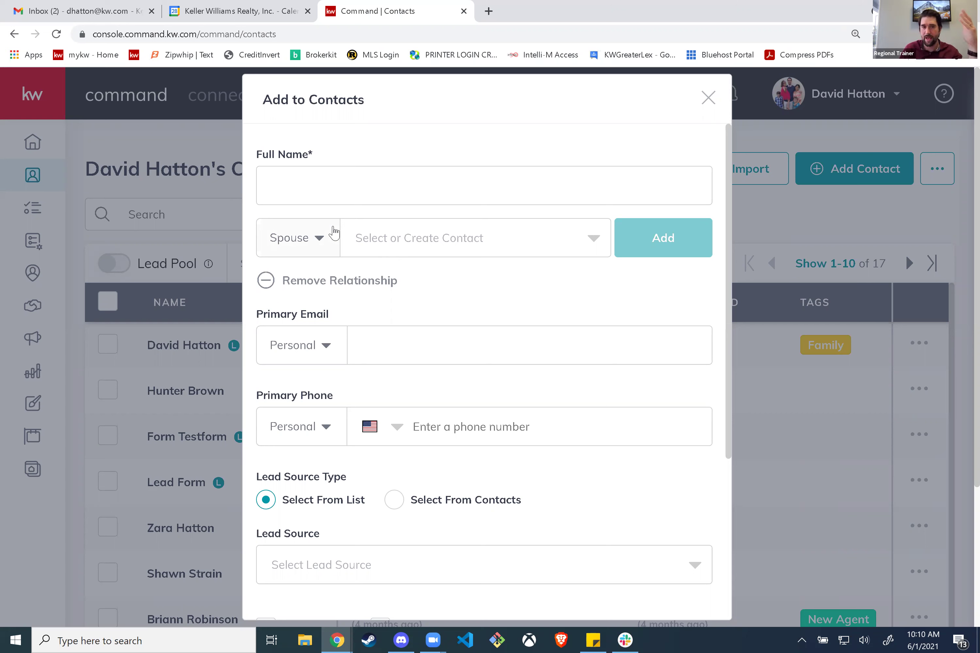
click(320, 238)
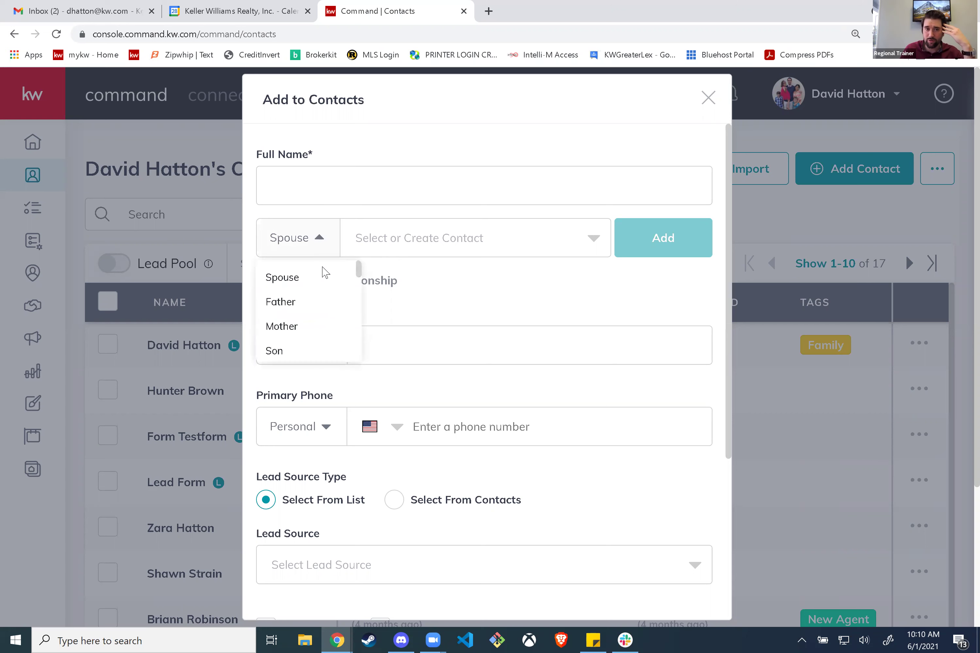
scroll(303, 332, down, 5)
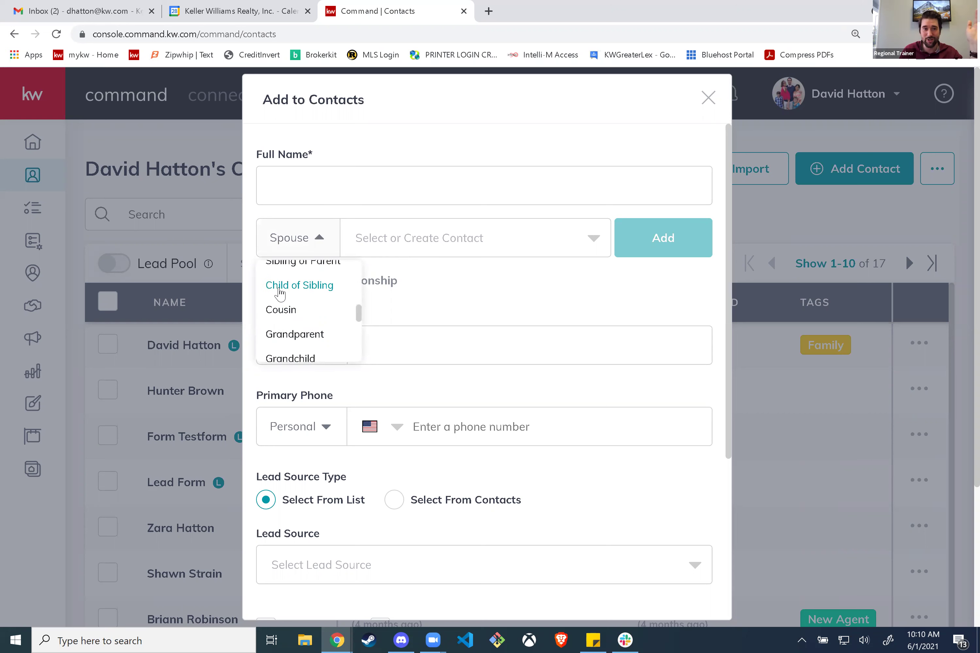
scroll(304, 295, up, 1)
scroll(298, 324, down, 1)
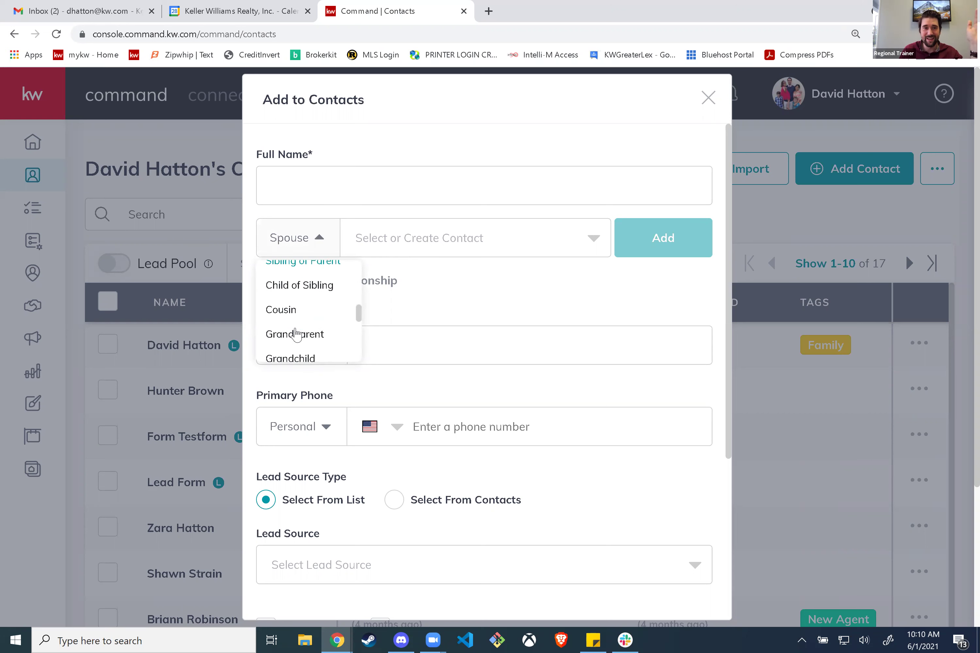
scroll(306, 322, down, 3)
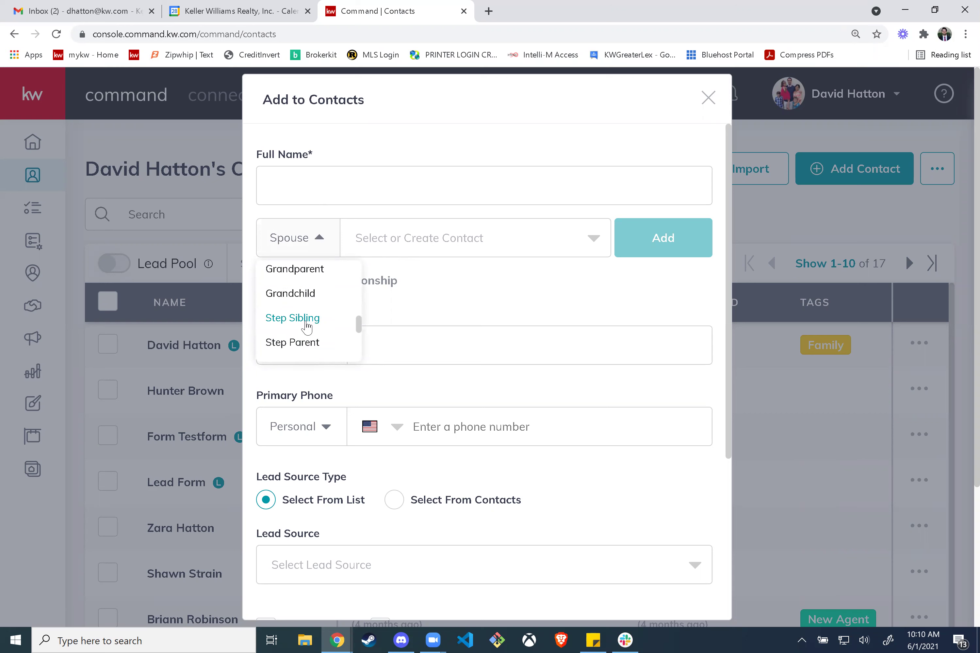
scroll(306, 337, down, 2)
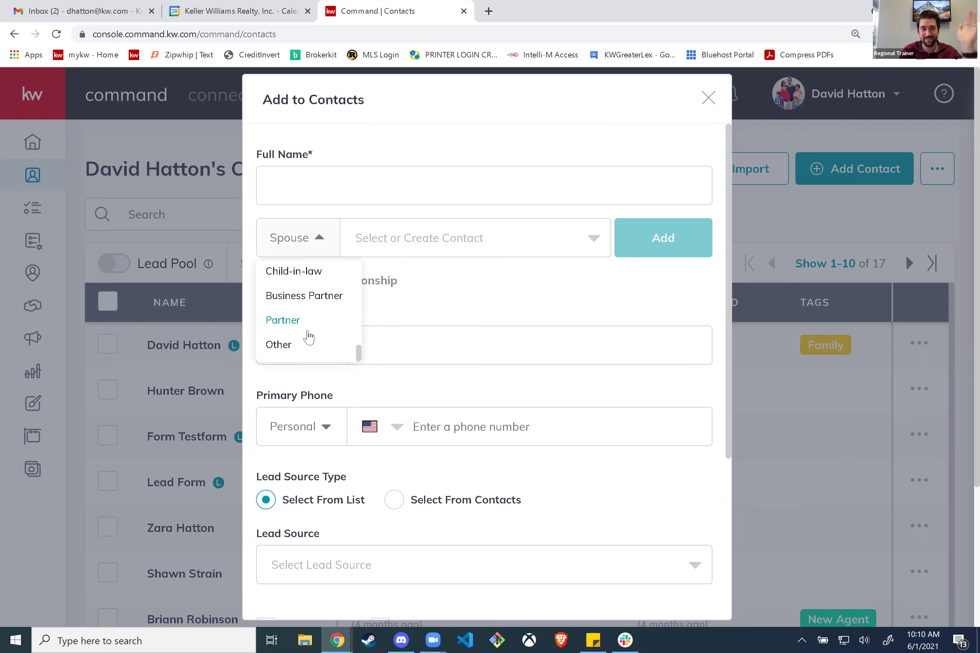
click(475, 287)
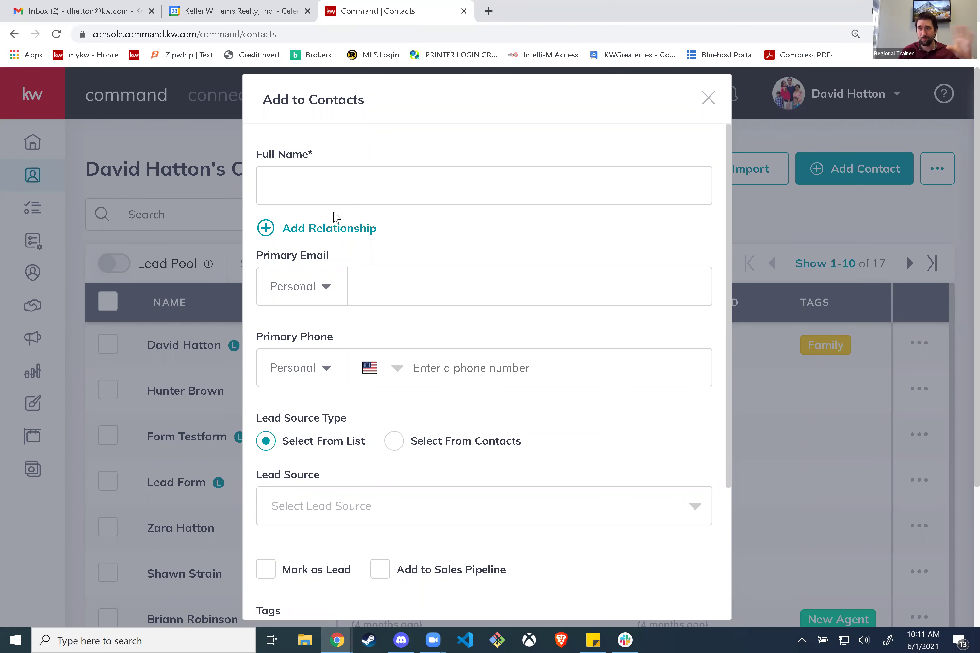
scroll(487, 388, down, 3)
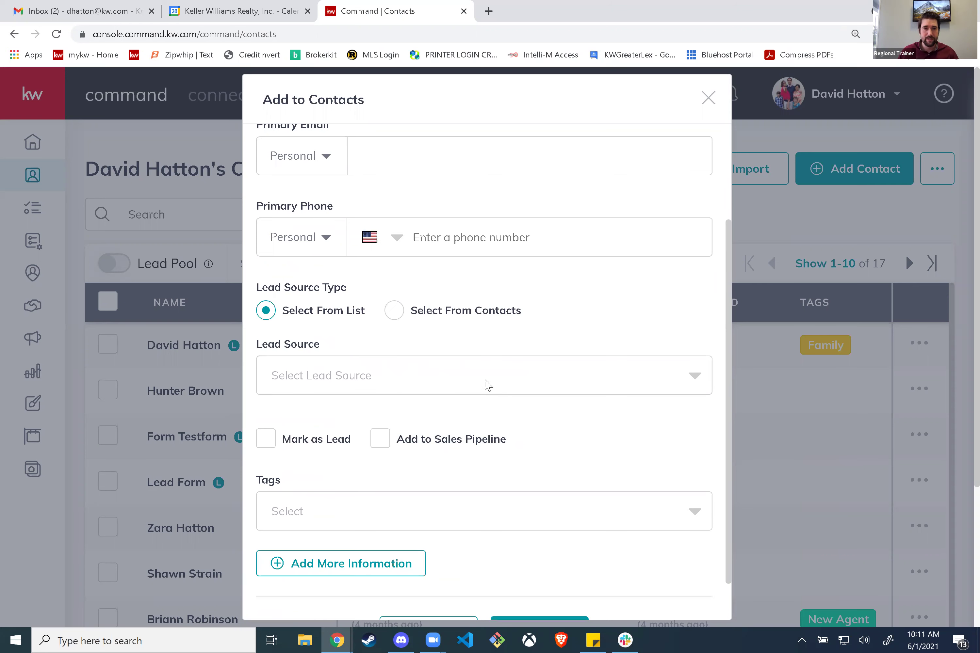
Browse the Lead Source dropdown and close it without choosing a source
scroll(487, 385, down, 1)
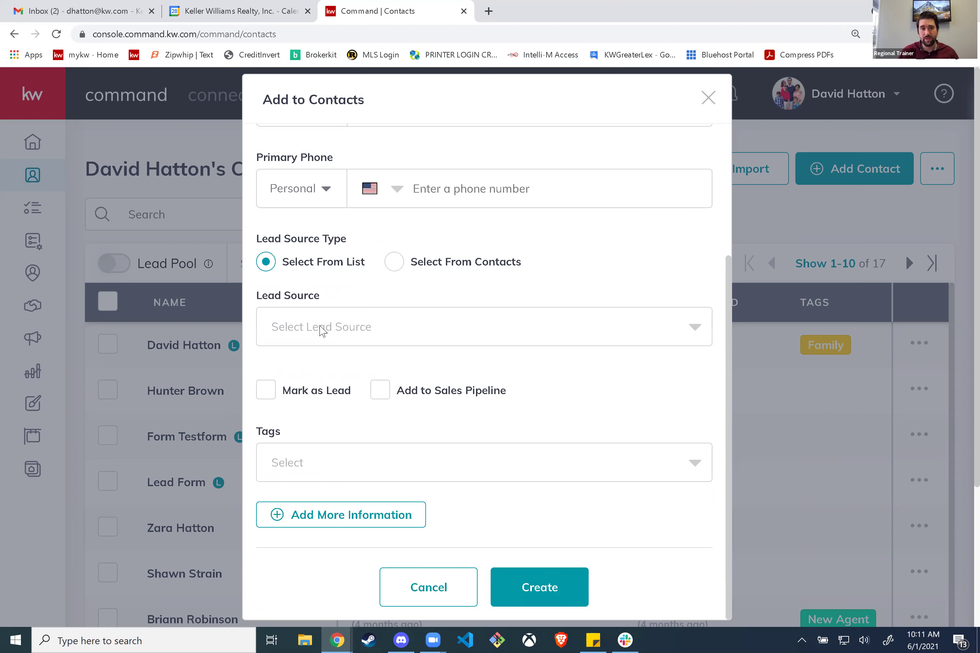
click(694, 332)
scroll(422, 400, down, 3)
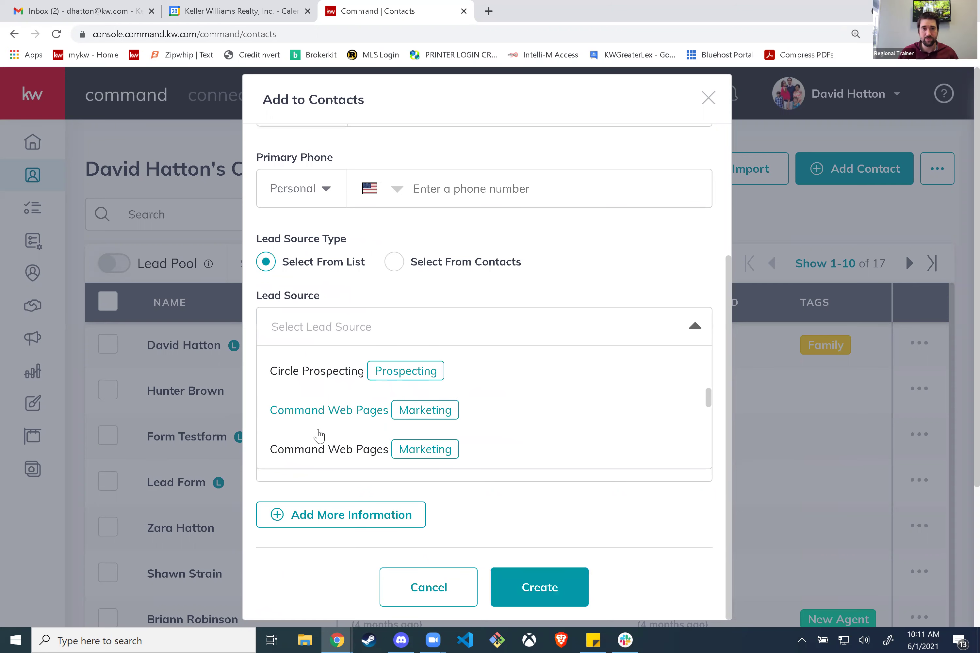
scroll(319, 435, down, 12)
scroll(317, 421, down, 5)
scroll(551, 364, up, 8)
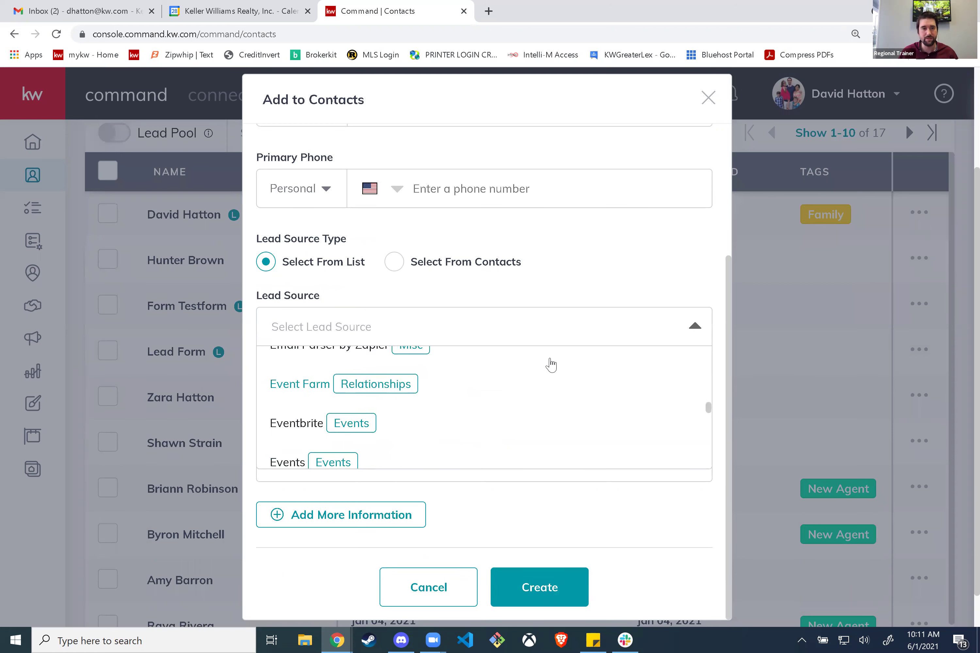
scroll(551, 365, up, 4)
click(623, 278)
Bring up the Tags dropdown and scroll through the available tags
scroll(415, 401, down, 1)
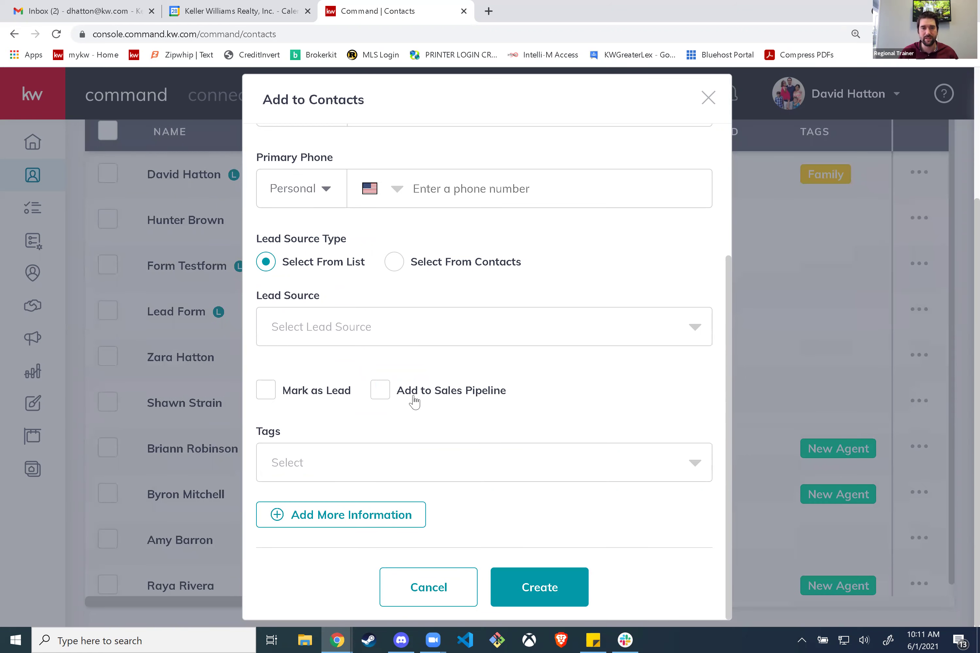
click(695, 465)
scroll(367, 539, down, 4)
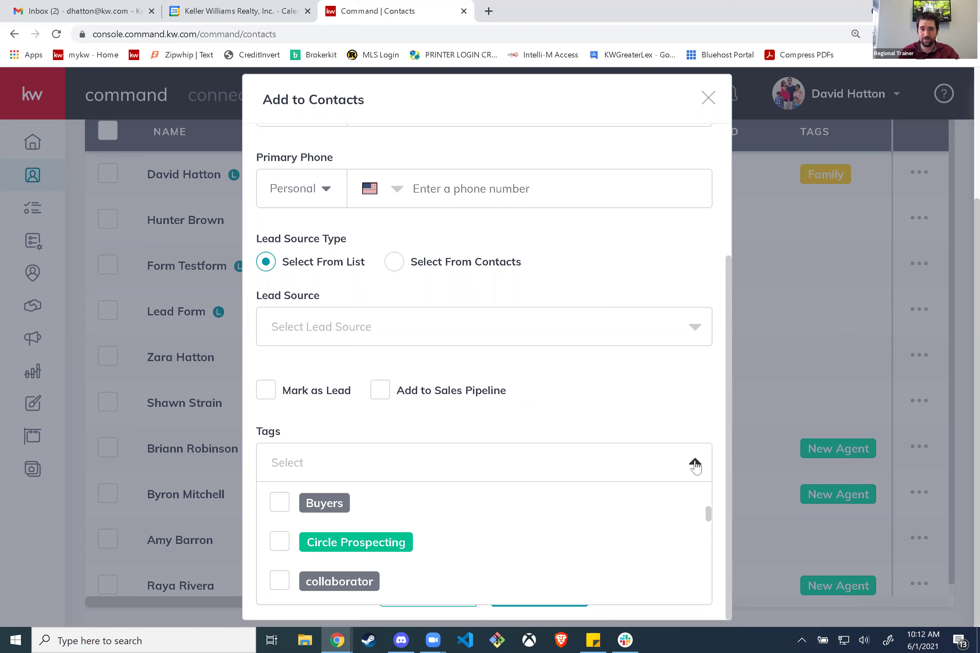
Close the tag list unselected and reveal the Additional Contact Information, About and Custom sections
click(695, 464)
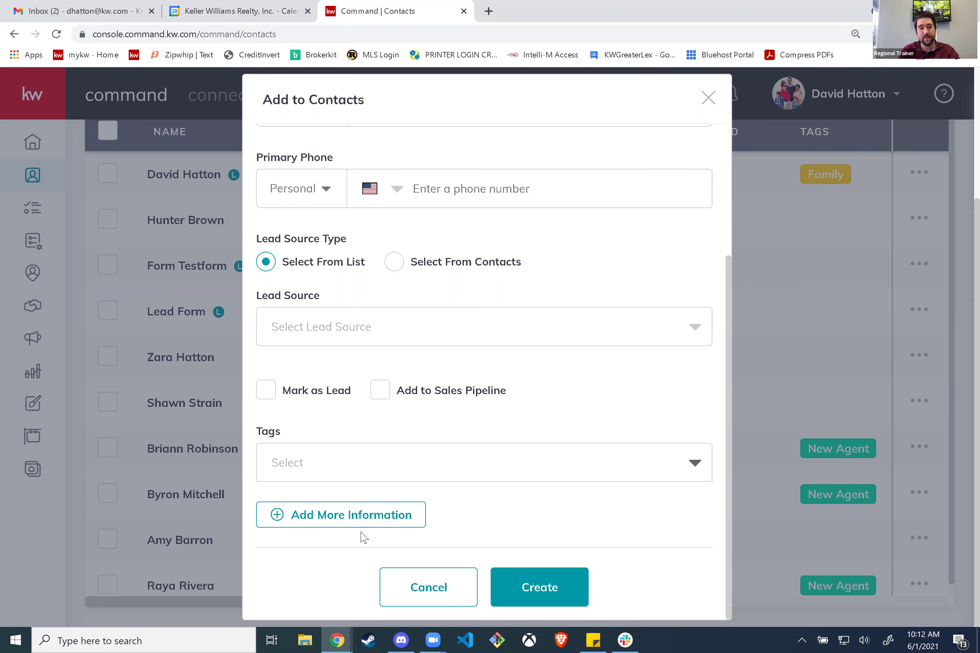
click(384, 518)
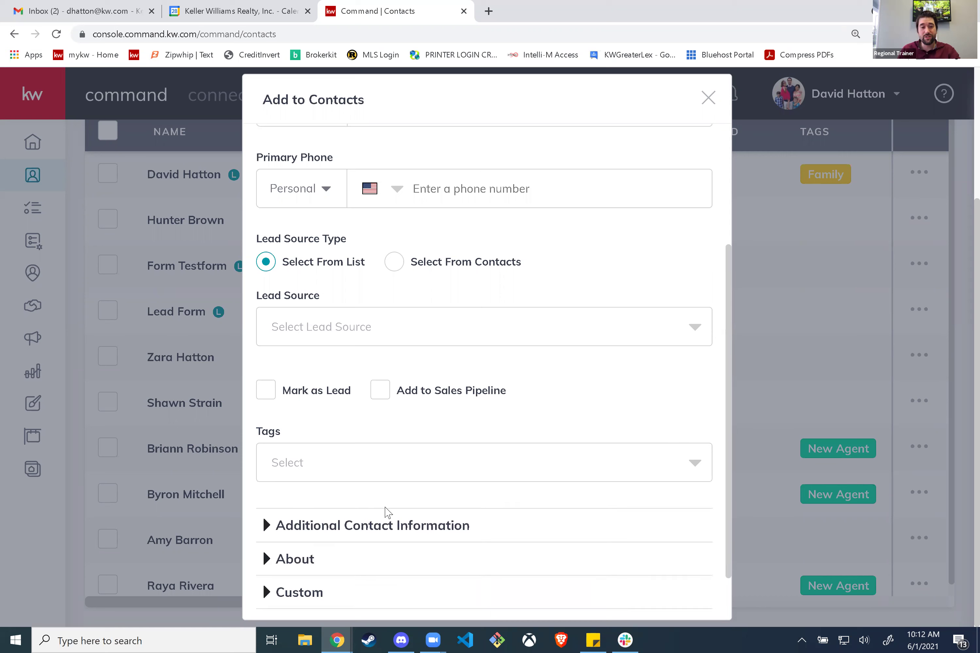
Expand Additional Contact Information and scroll down through its fields
scroll(388, 512, down, 1)
click(313, 463)
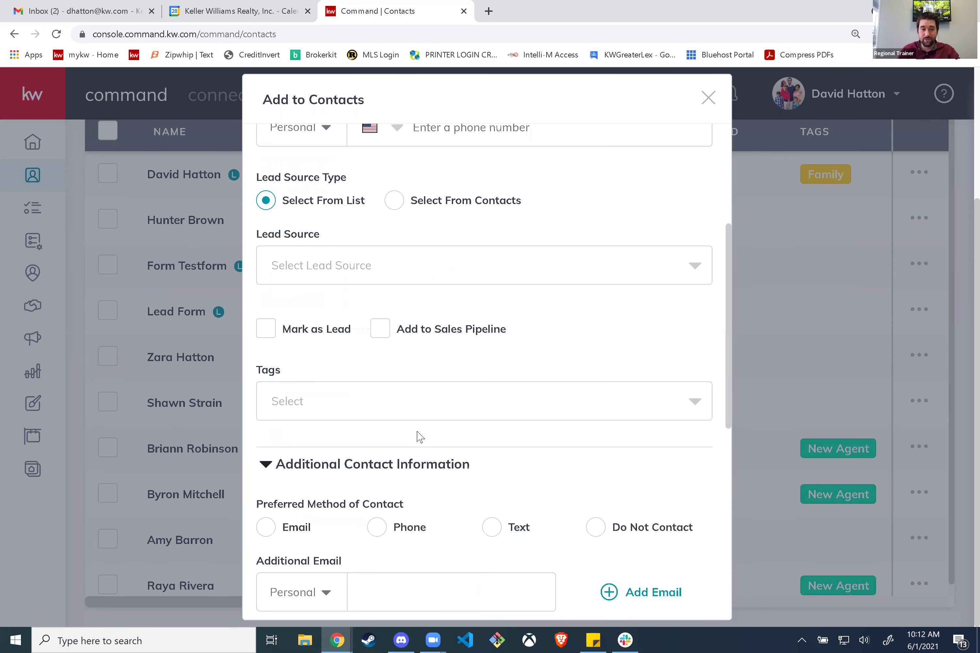
scroll(420, 436, down, 5)
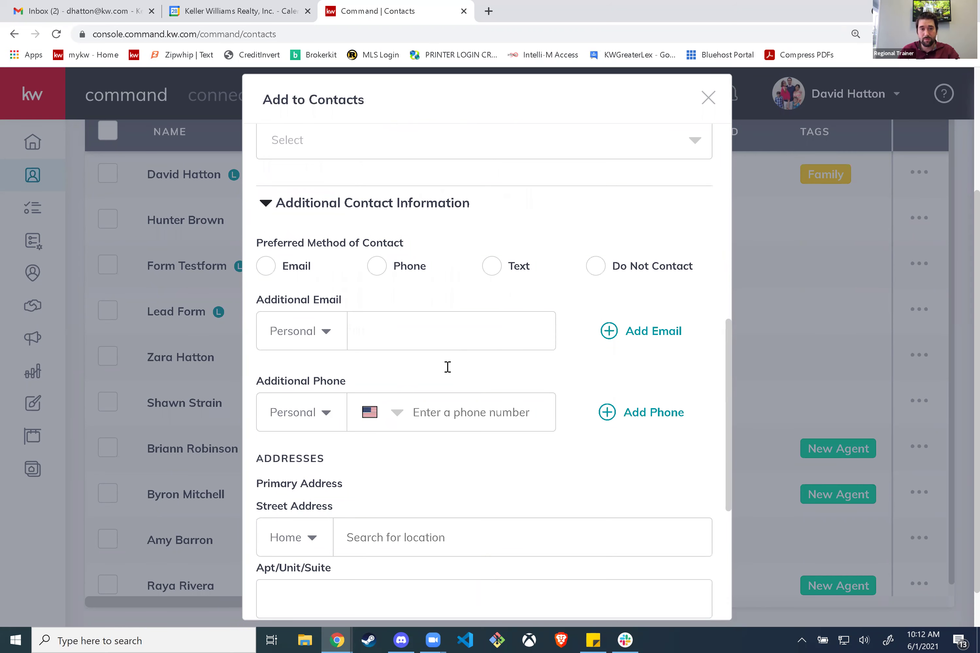
scroll(485, 386, down, 1)
scroll(484, 391, down, 1)
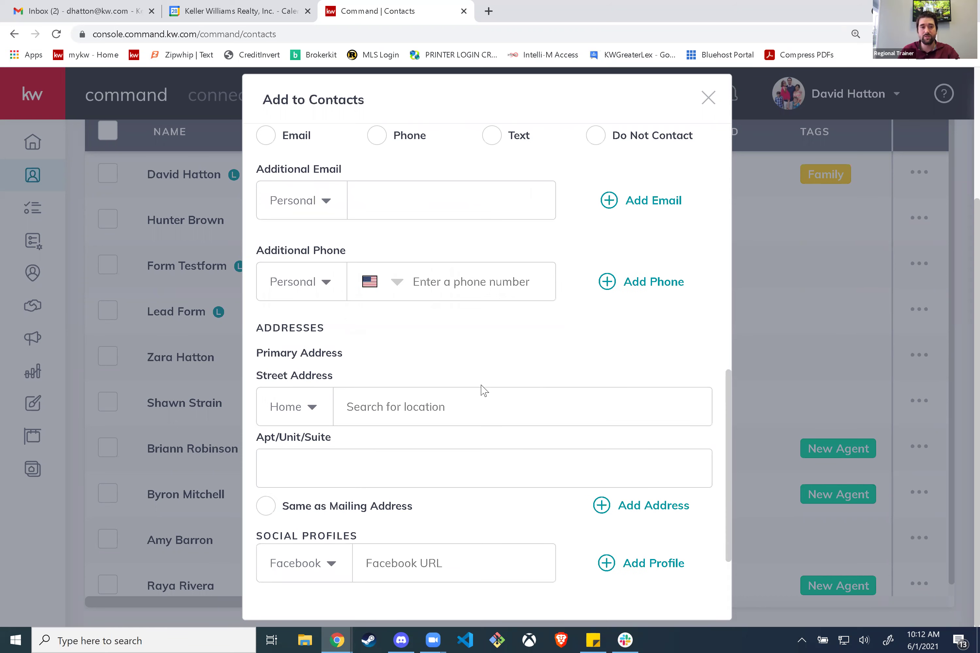
scroll(506, 403, down, 1)
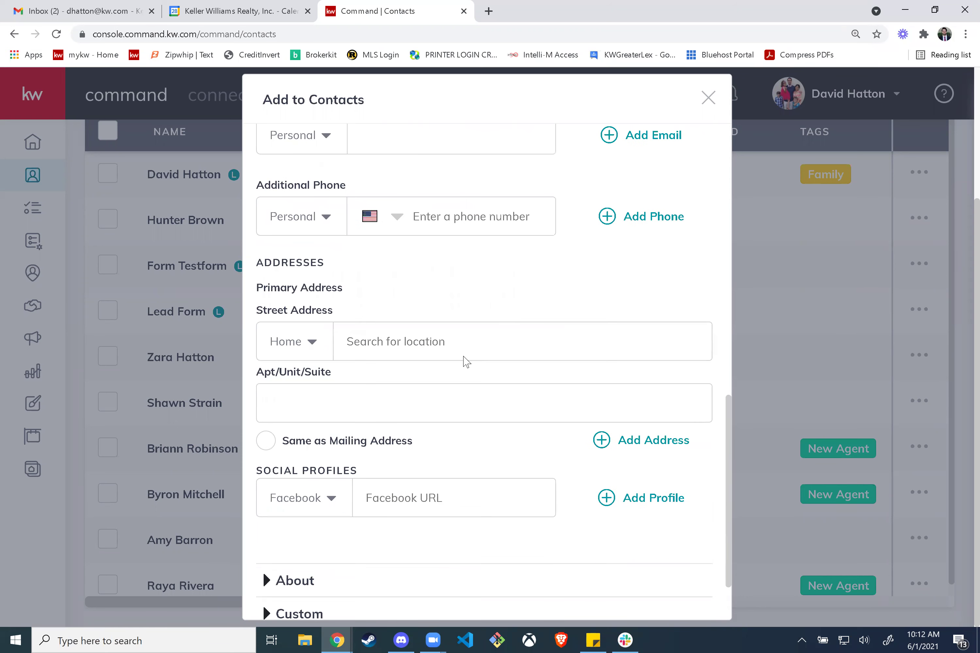
scroll(427, 348, down, 1)
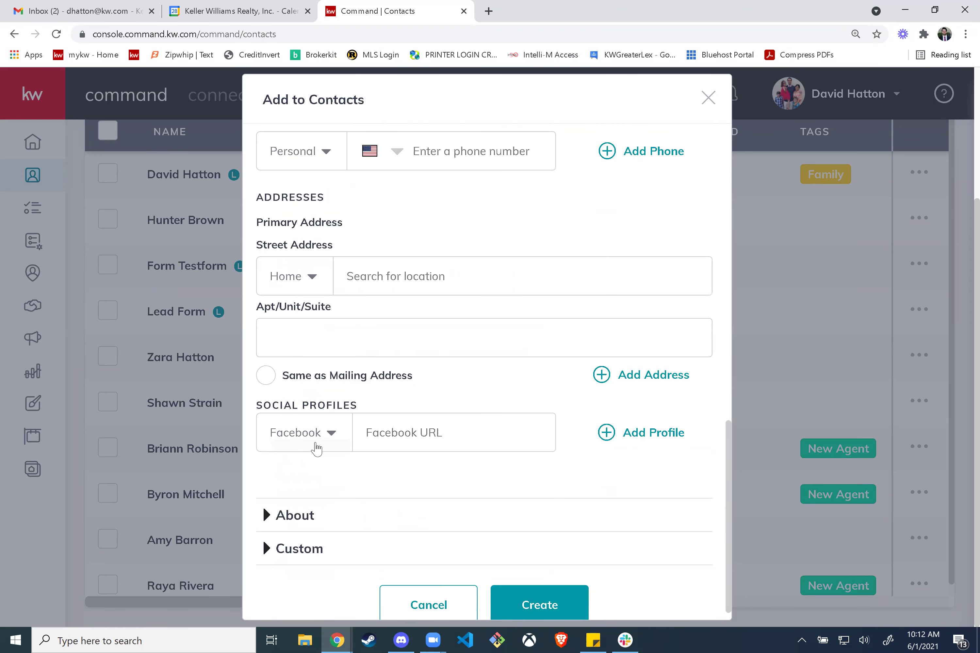
scroll(392, 427, down, 1)
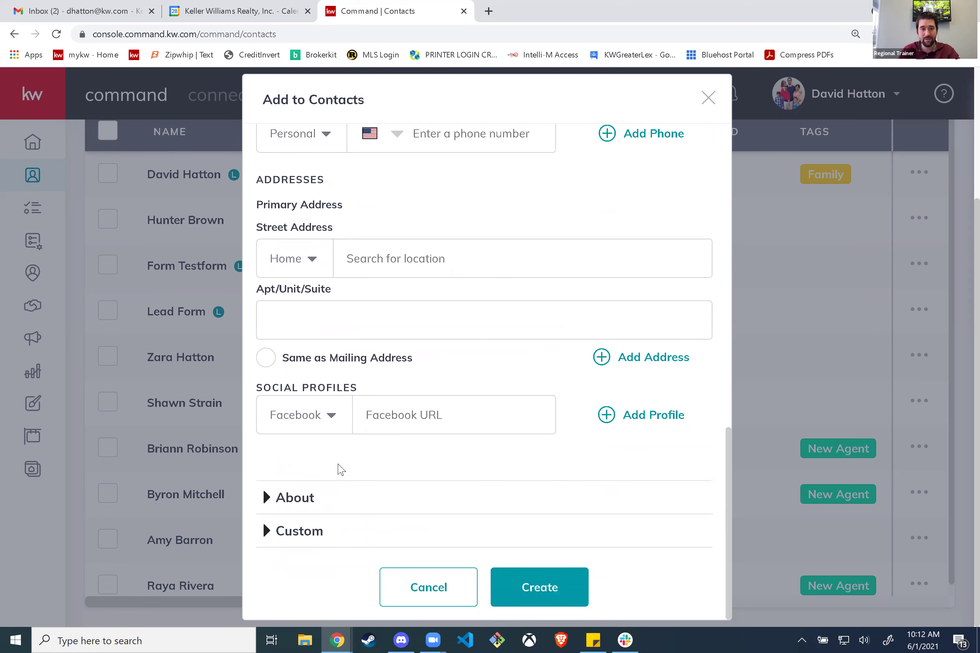
Expand the About and Custom sections, reviewing Birthday, Anniversary, Relationships and Work fields
click(305, 504)
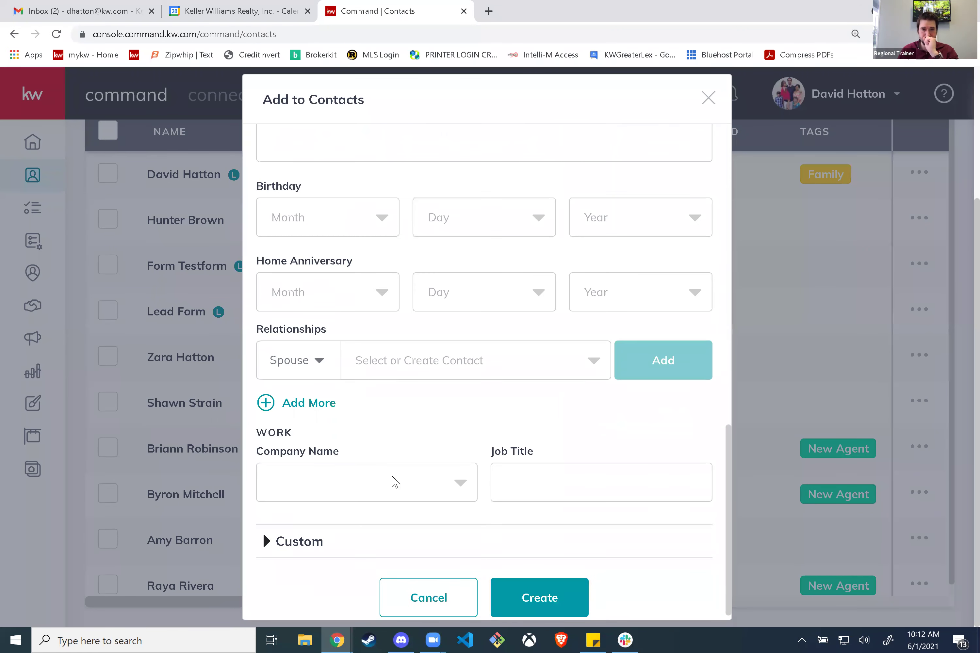
scroll(370, 297, up, 2)
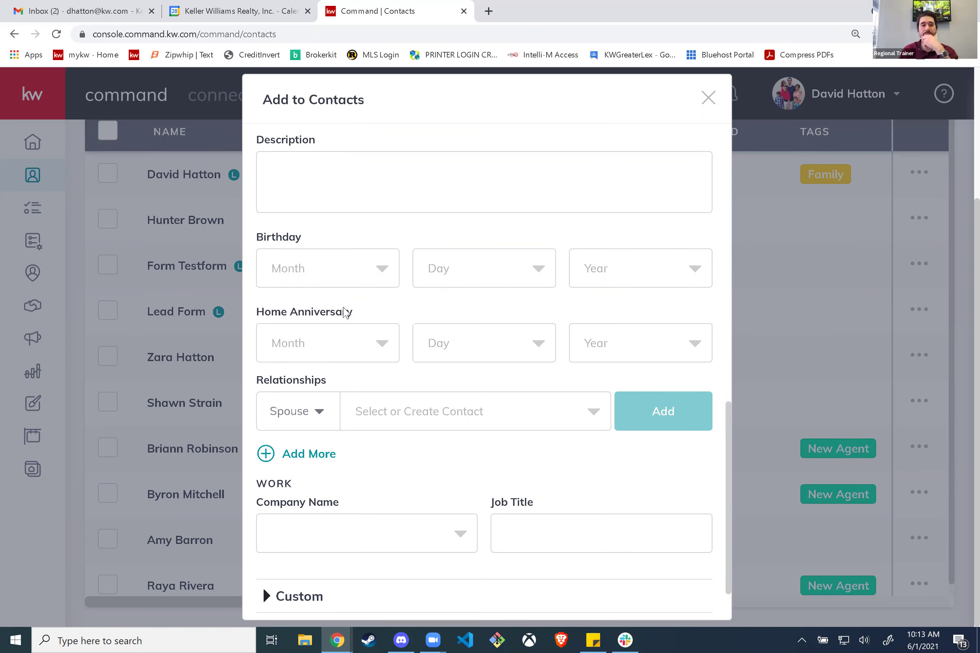
scroll(320, 344, down, 2)
scroll(357, 343, up, 2)
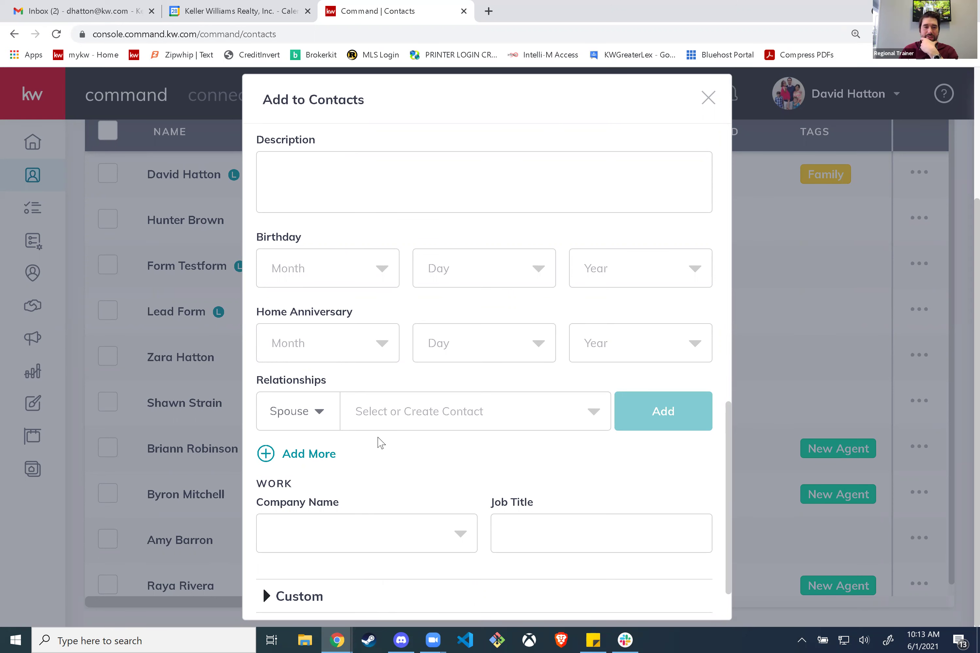
scroll(376, 441, down, 2)
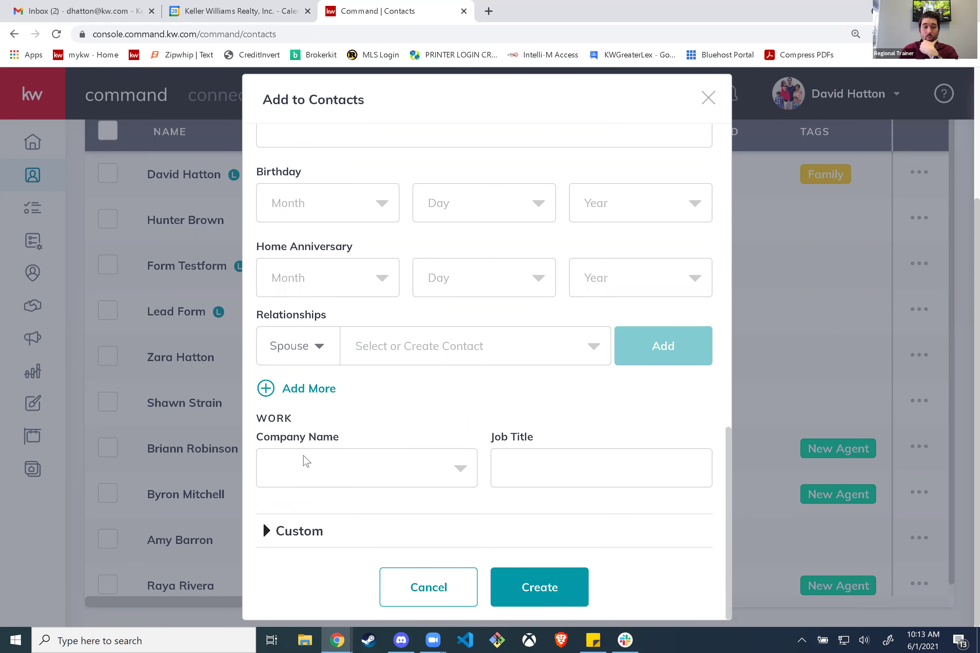
click(481, 355)
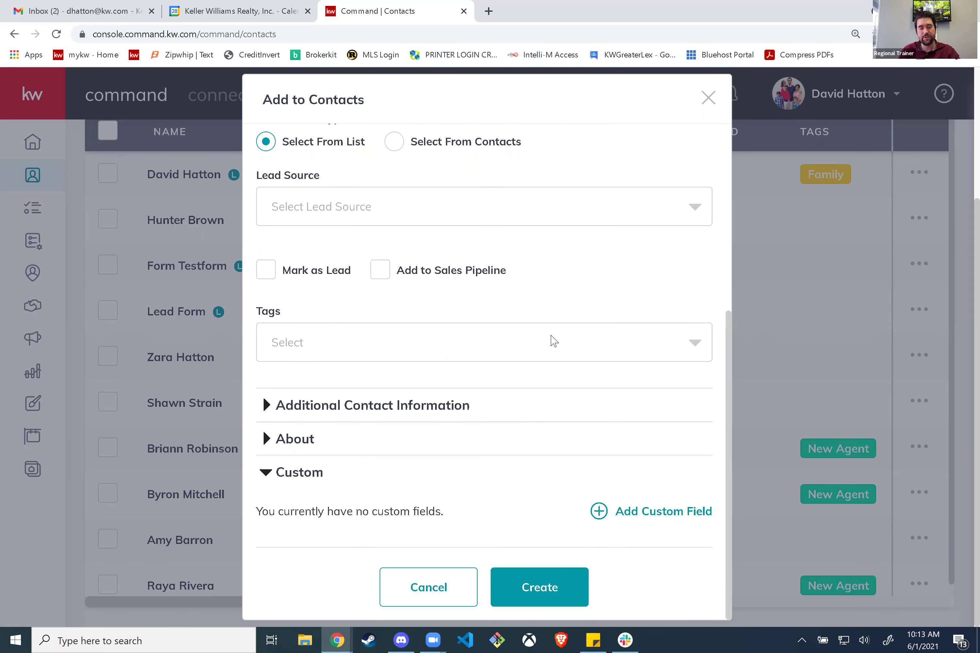
Scroll up and down the form to review the Custom section showing no custom fields
scroll(536, 337, up, 8)
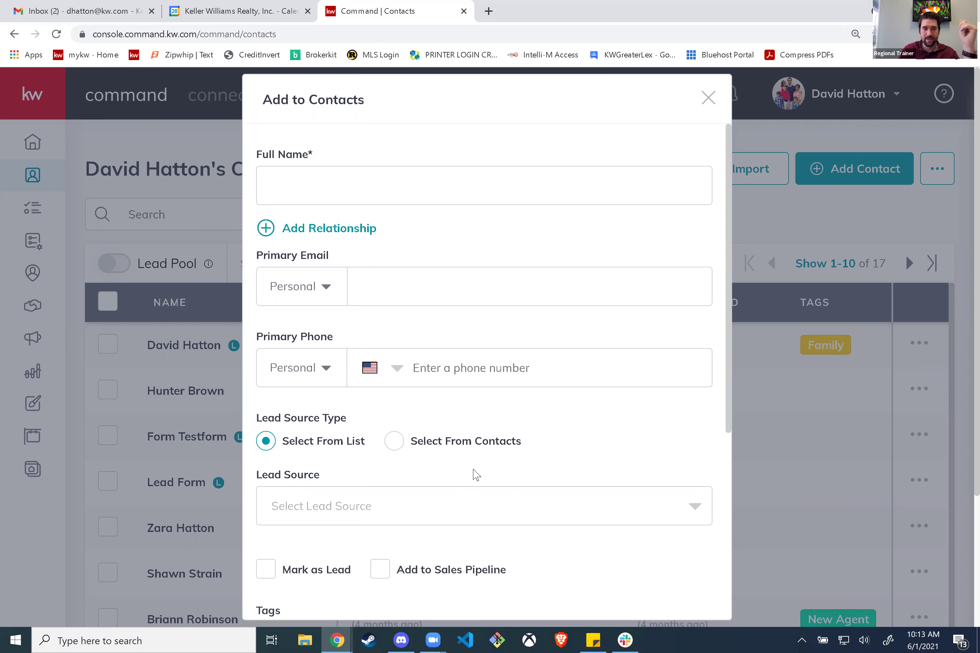
scroll(473, 478, down, 5)
scroll(473, 478, up, 5)
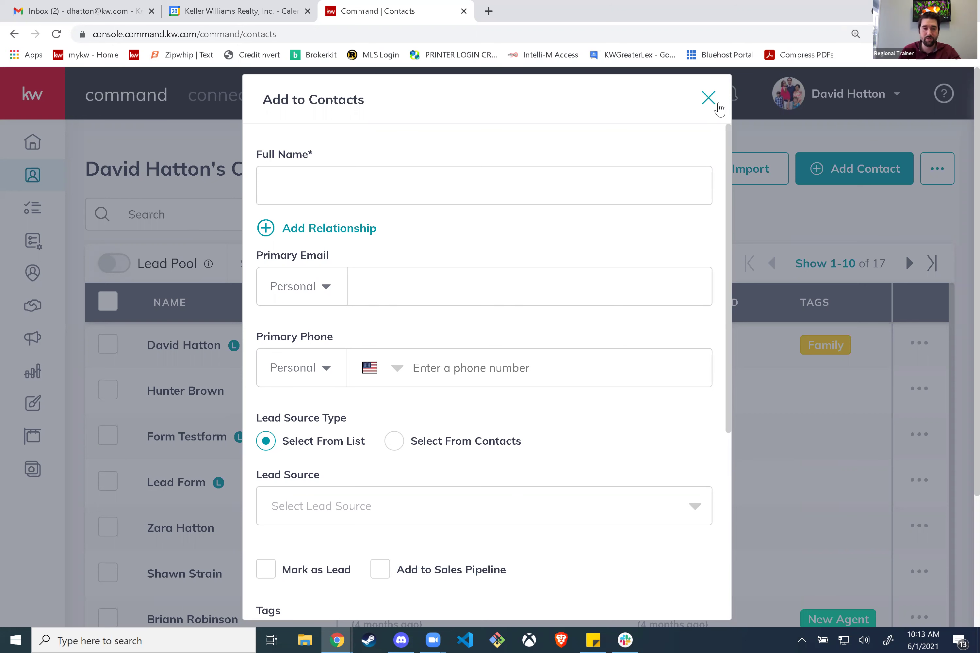
scroll(567, 349, down, 5)
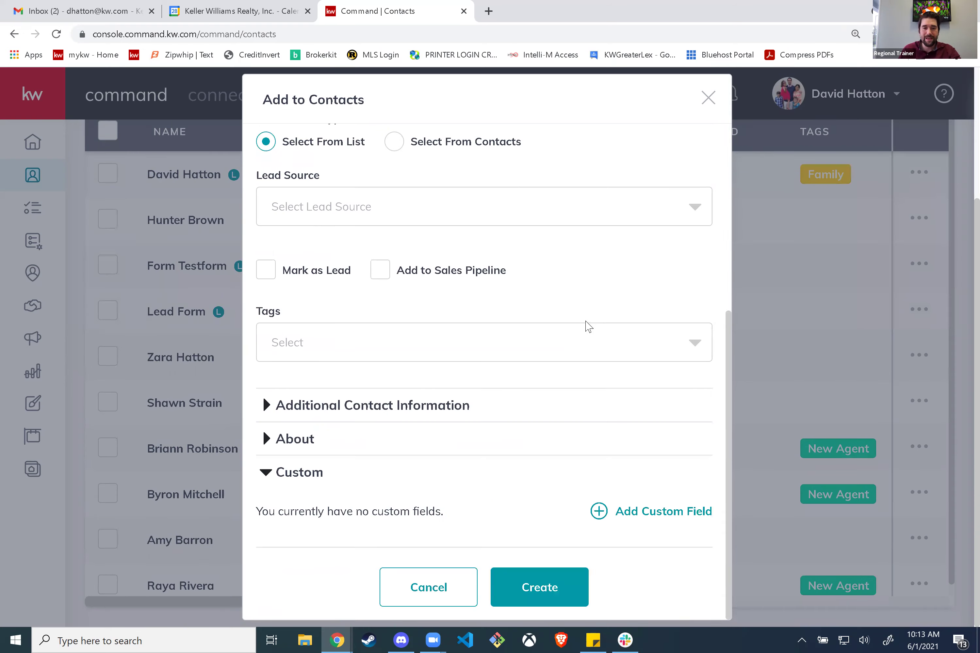
scroll(584, 191, up, 5)
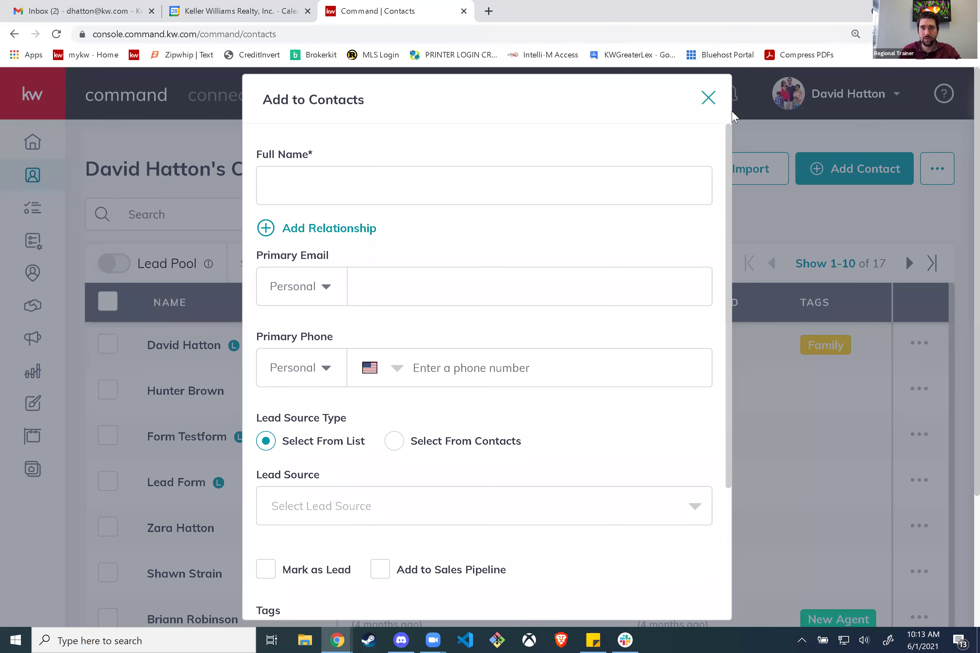
Close the new-contact form, download the contacts import CSV template and open it in Excel
click(724, 171)
click(723, 171)
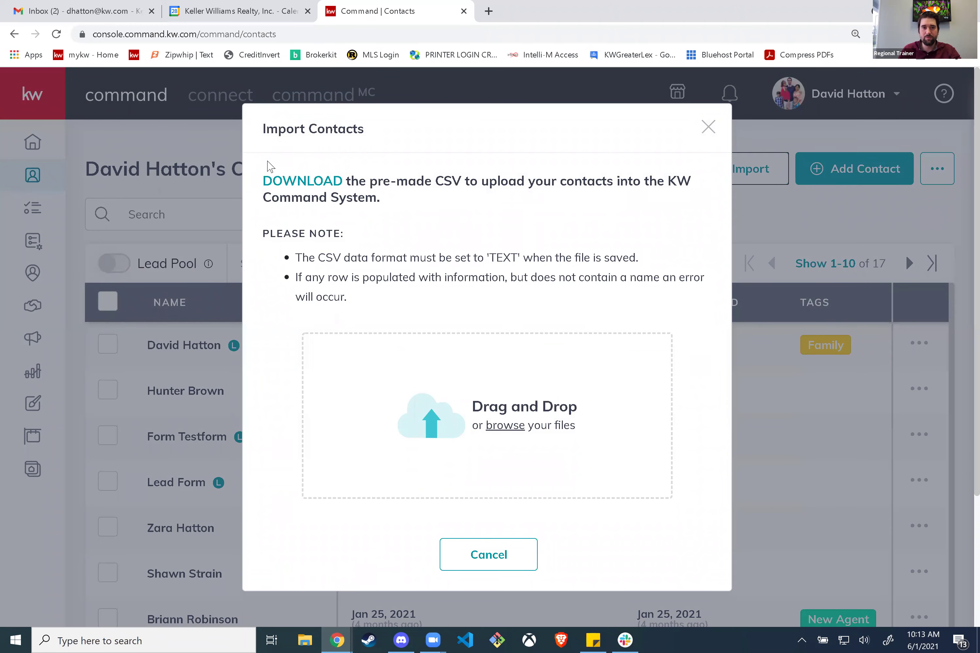
click(750, 172)
click(750, 173)
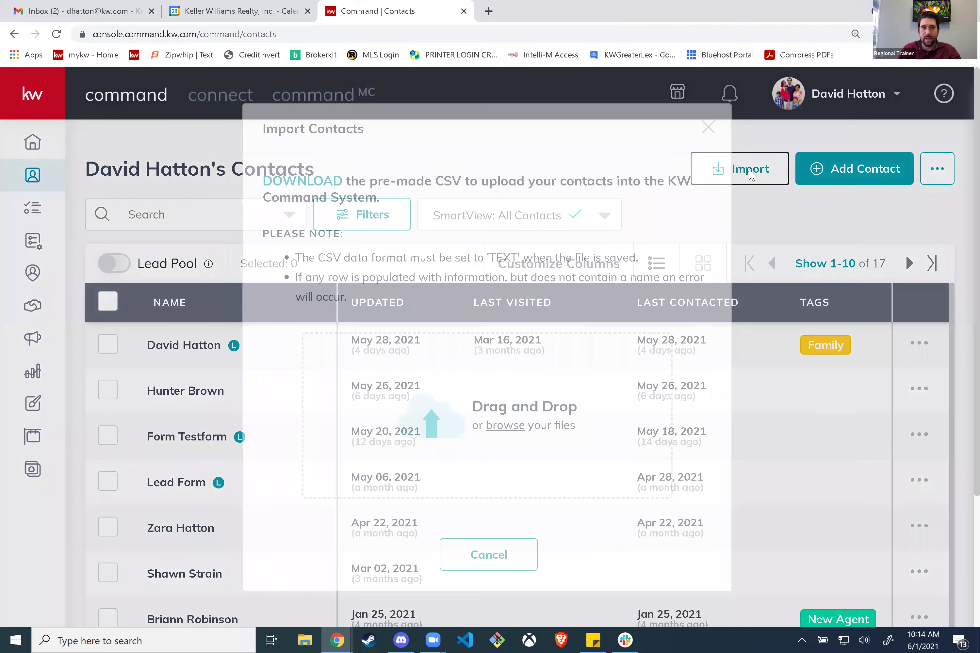
click(311, 189)
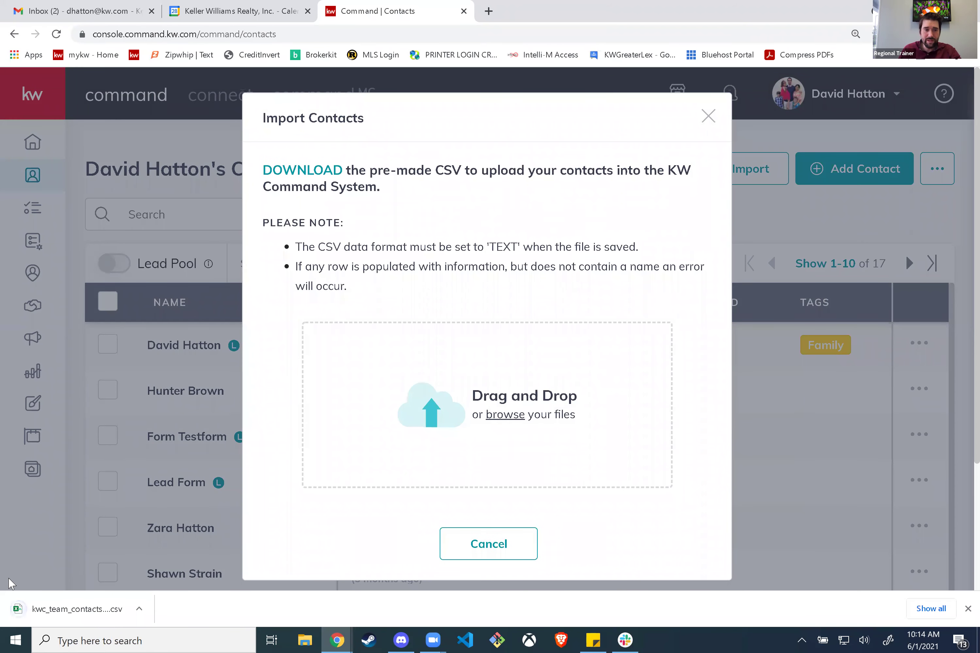
click(76, 616)
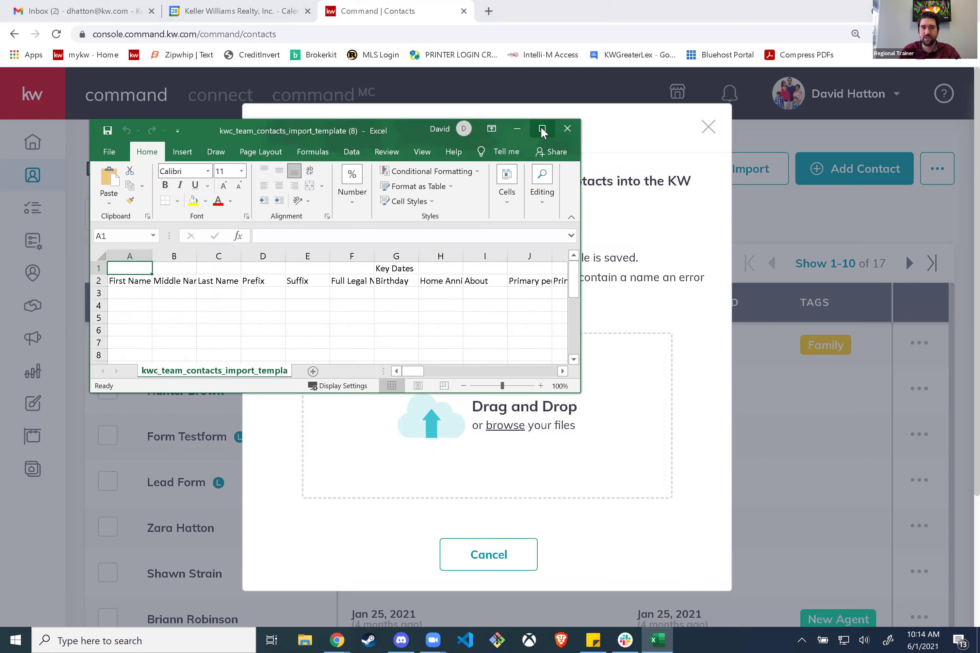
click(542, 129)
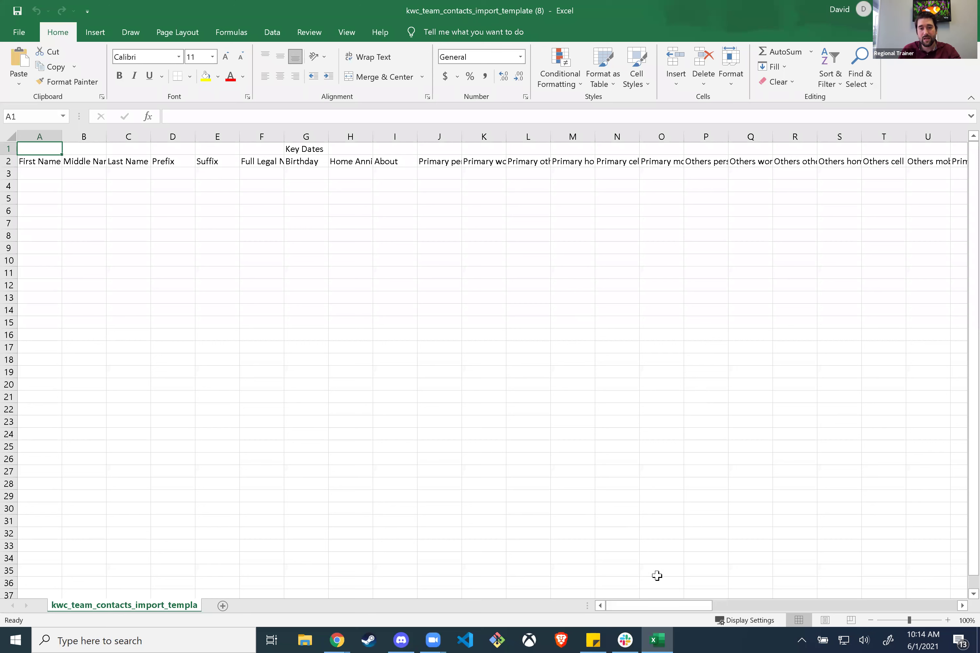
Step down the empty rows of column A to row 10, then select header row 1
drag(653, 610, 600, 608)
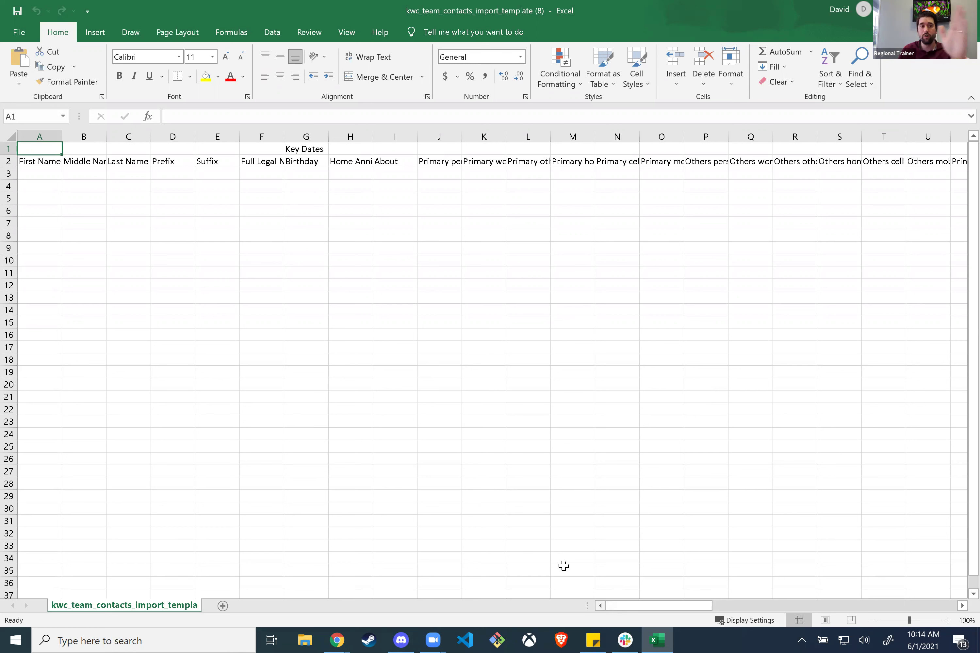
click(38, 173)
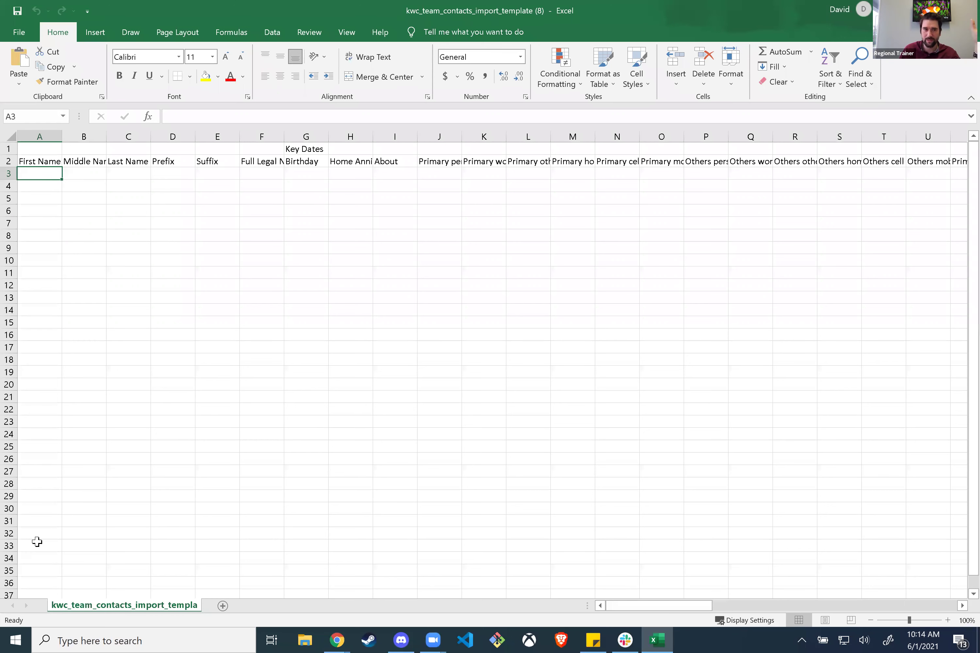
click(46, 187)
click(47, 200)
click(46, 224)
click(46, 237)
click(40, 249)
click(41, 262)
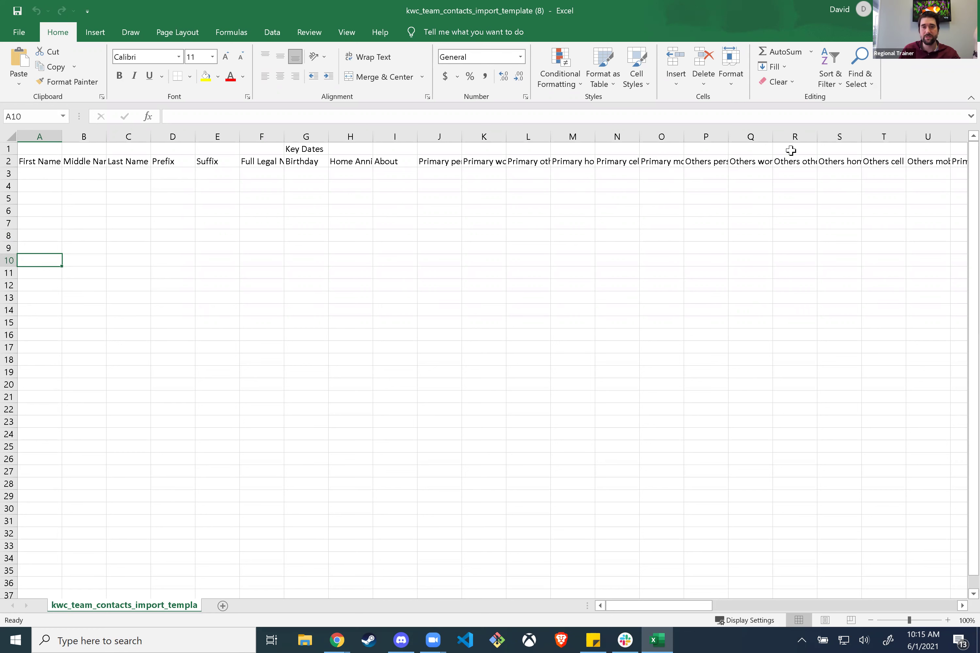
click(9, 148)
click(9, 161)
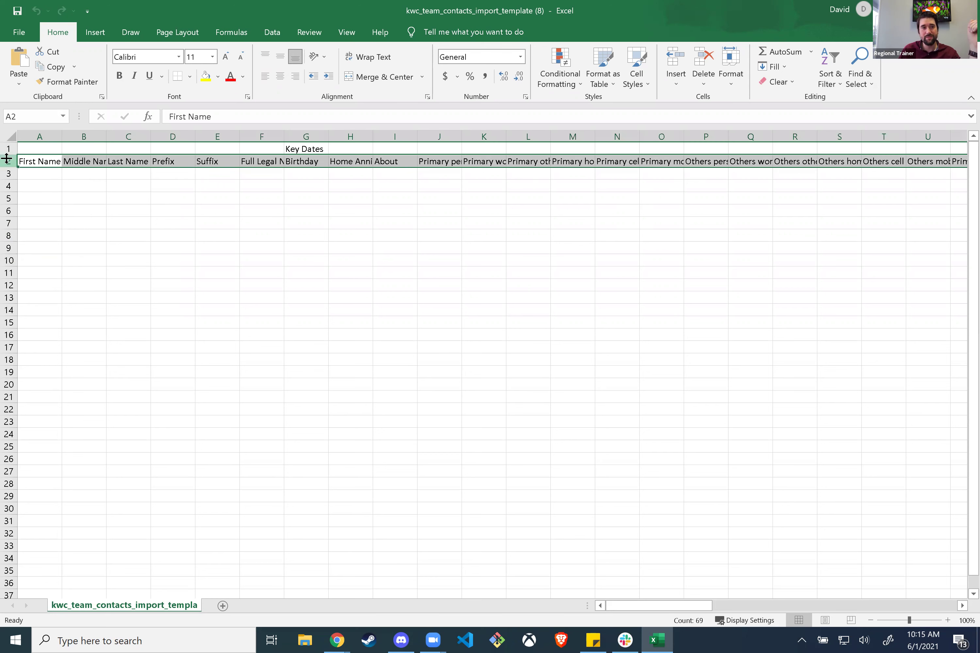
click(9, 148)
click(9, 160)
click(10, 154)
click(9, 160)
drag(638, 609, 607, 607)
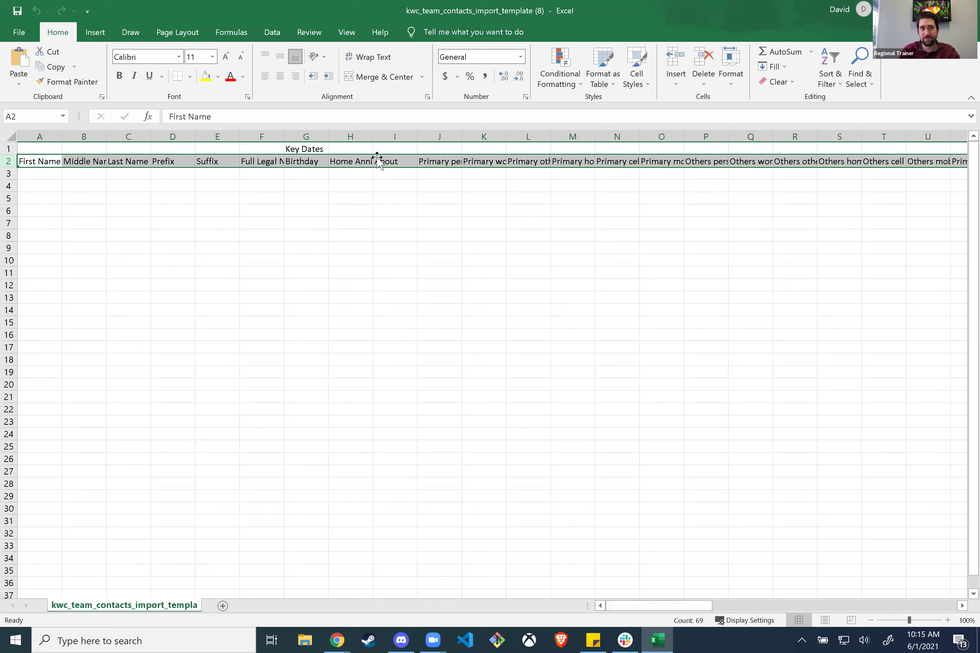
click(301, 183)
click(305, 150)
click(306, 160)
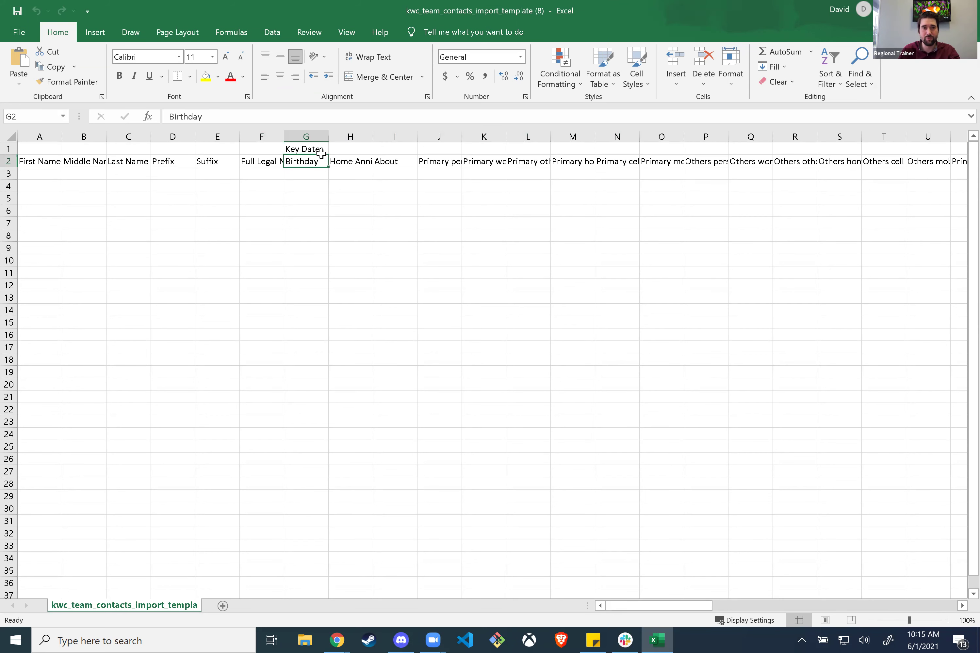
click(9, 151)
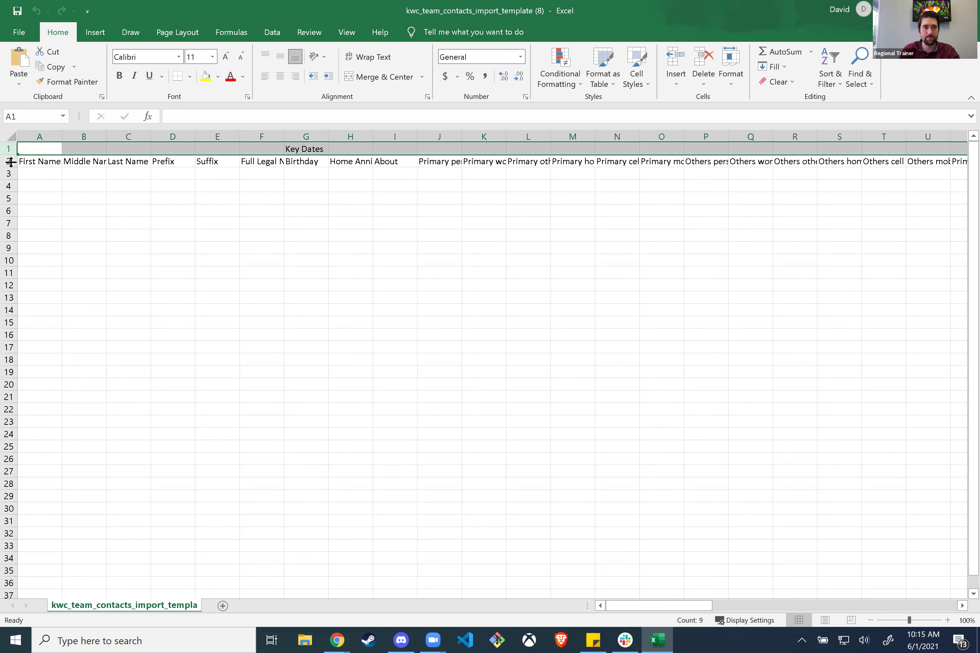
click(8, 161)
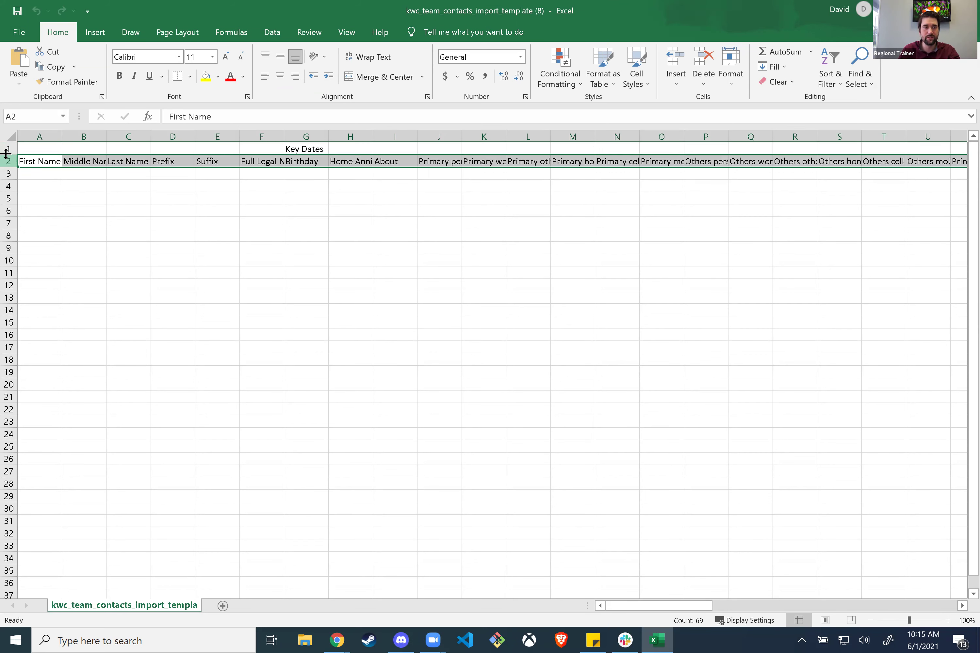
click(38, 174)
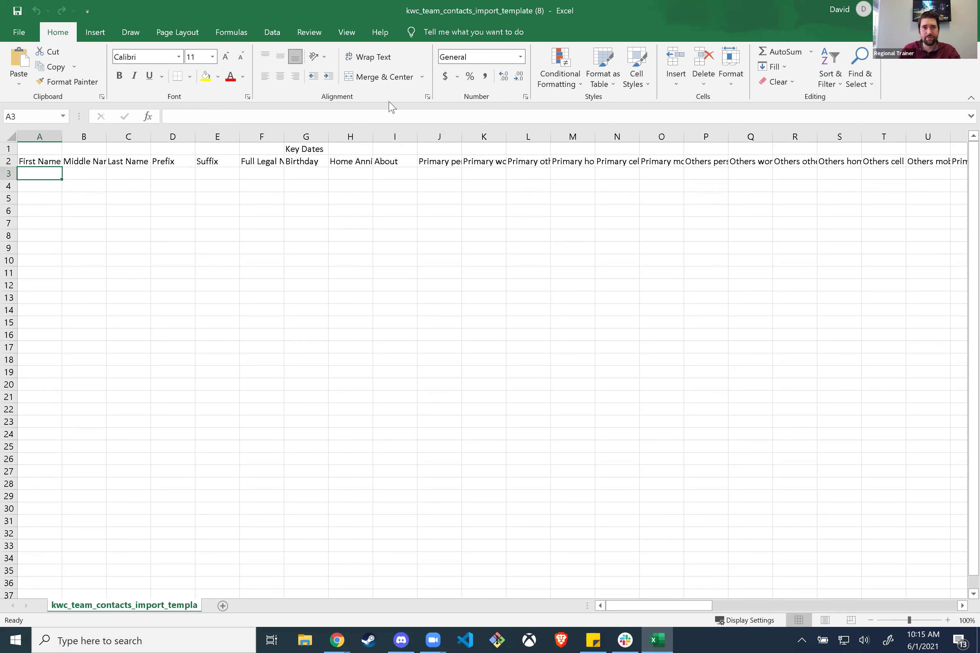
key(alt+Tab)
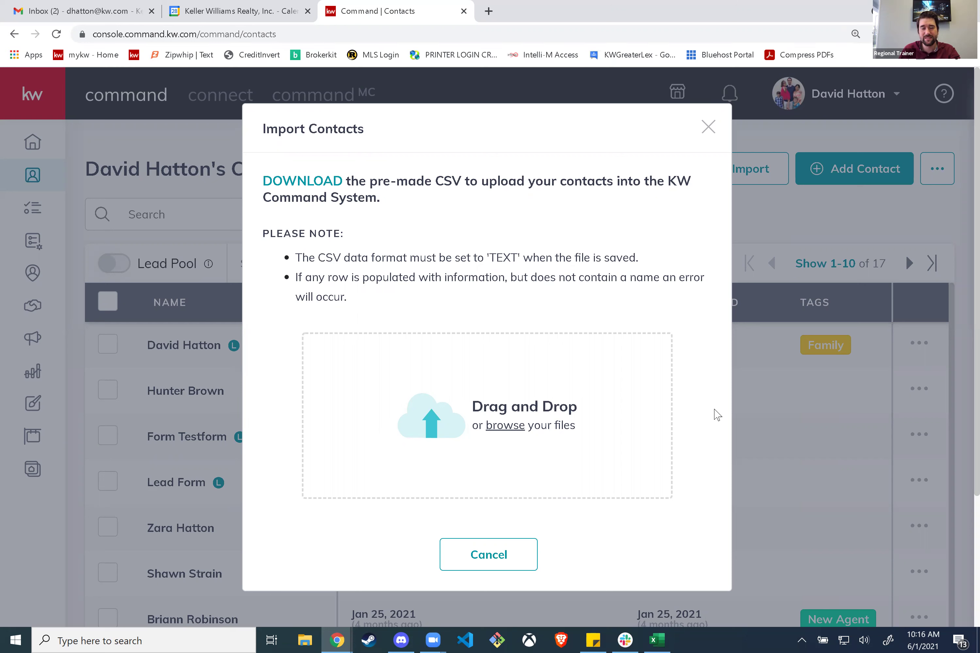
drag(519, 257, 477, 258)
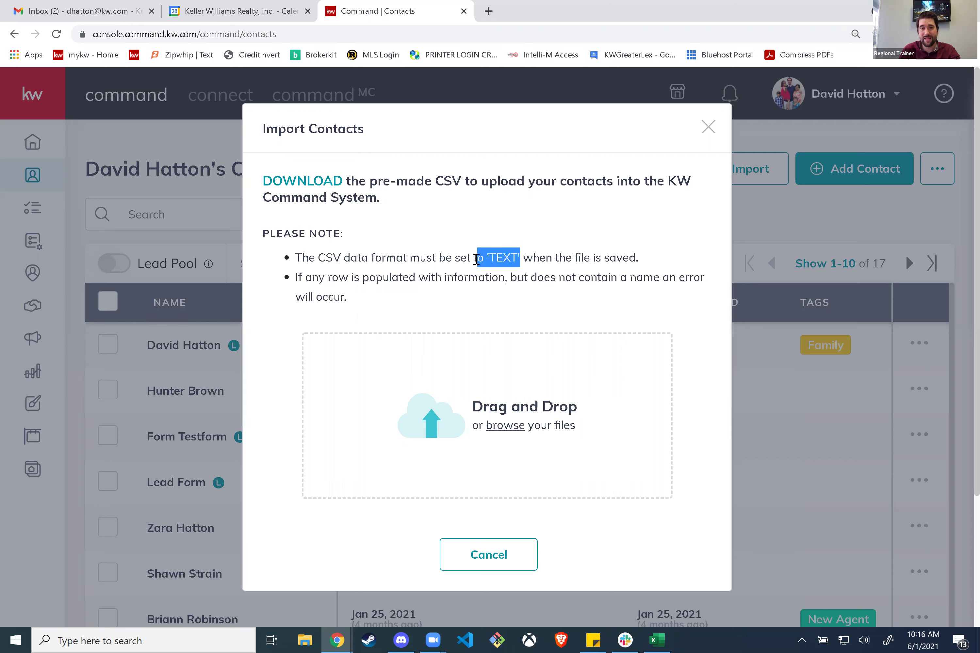
click(659, 637)
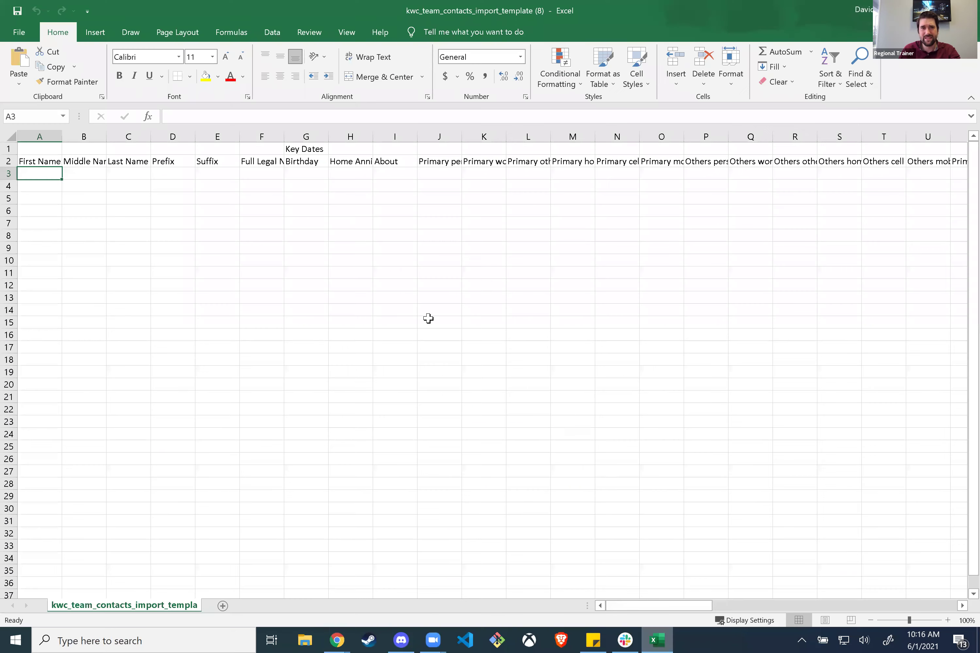
click(475, 225)
Set the whole worksheet's number format to Text and return to the browser
click(445, 175)
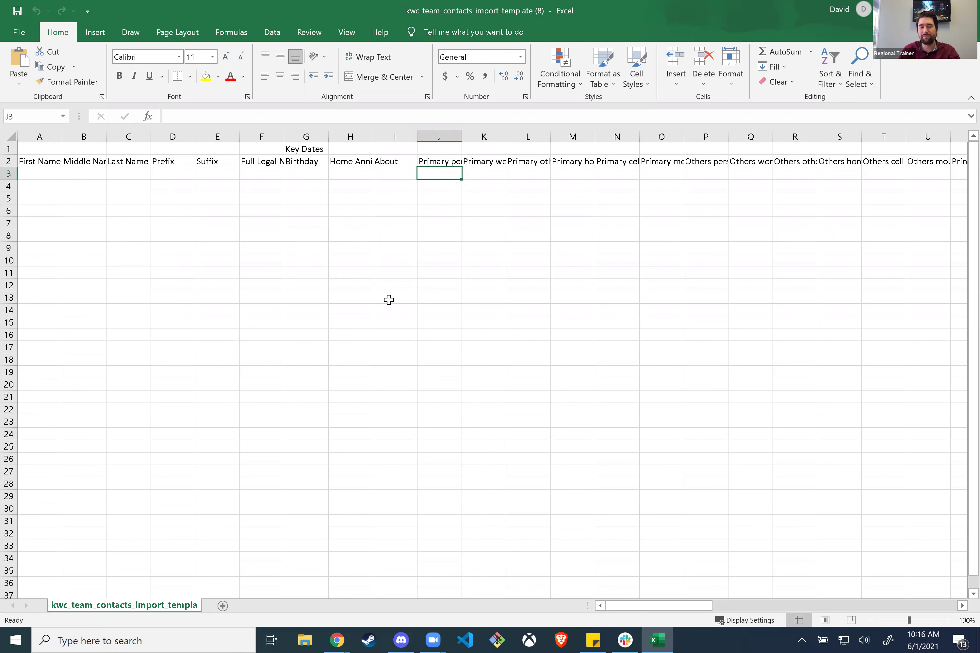
click(11, 134)
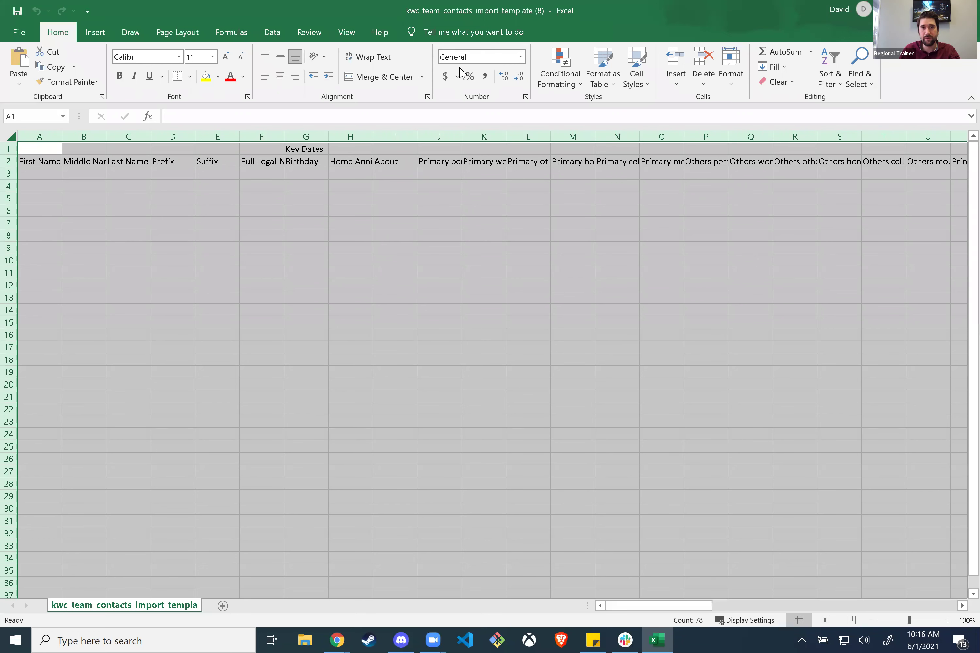
click(520, 57)
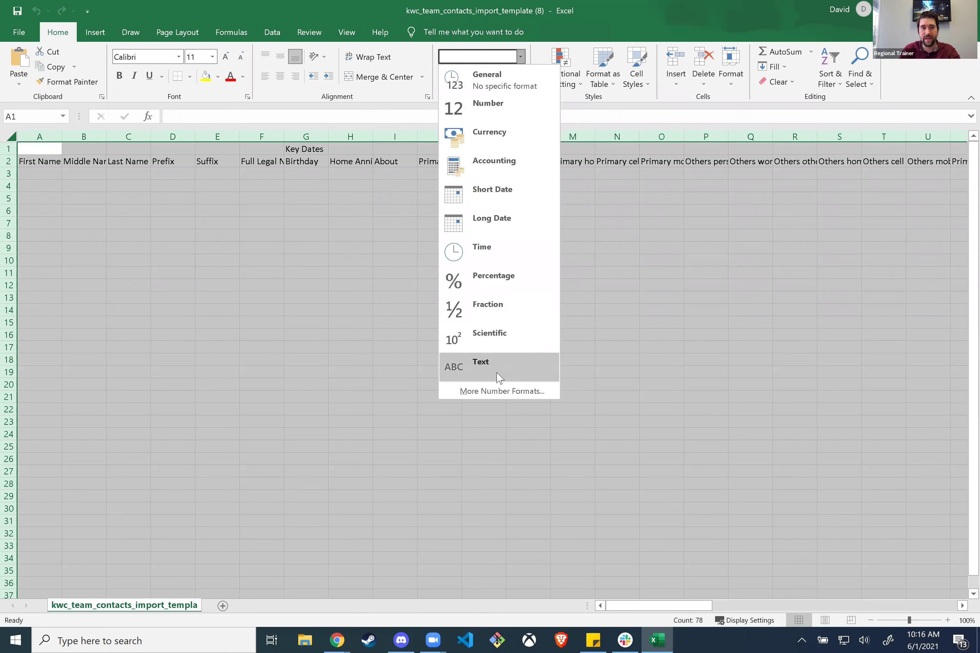
click(479, 366)
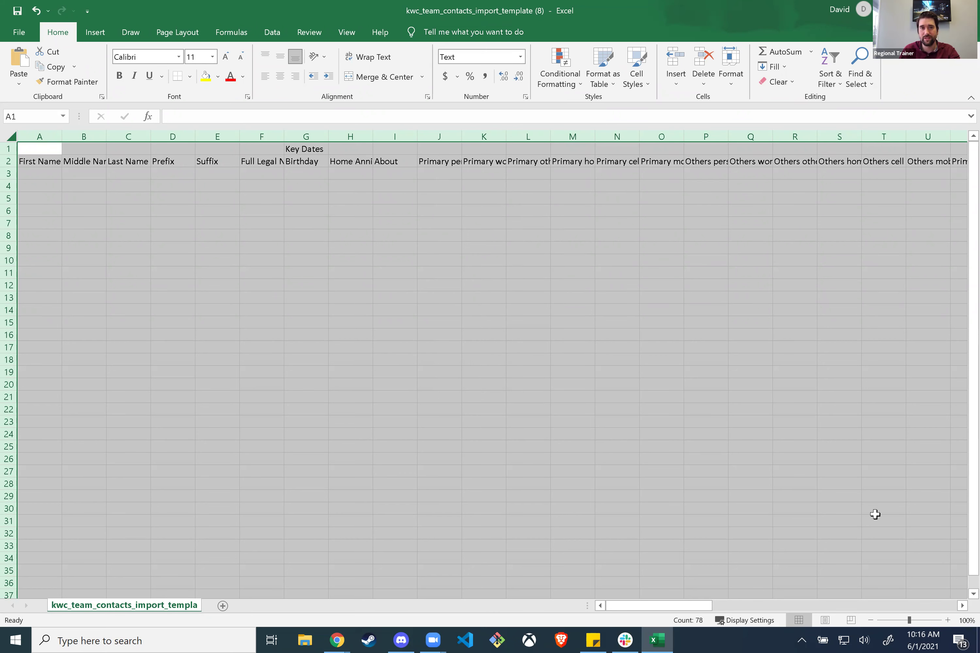
mouse_move(623, 634)
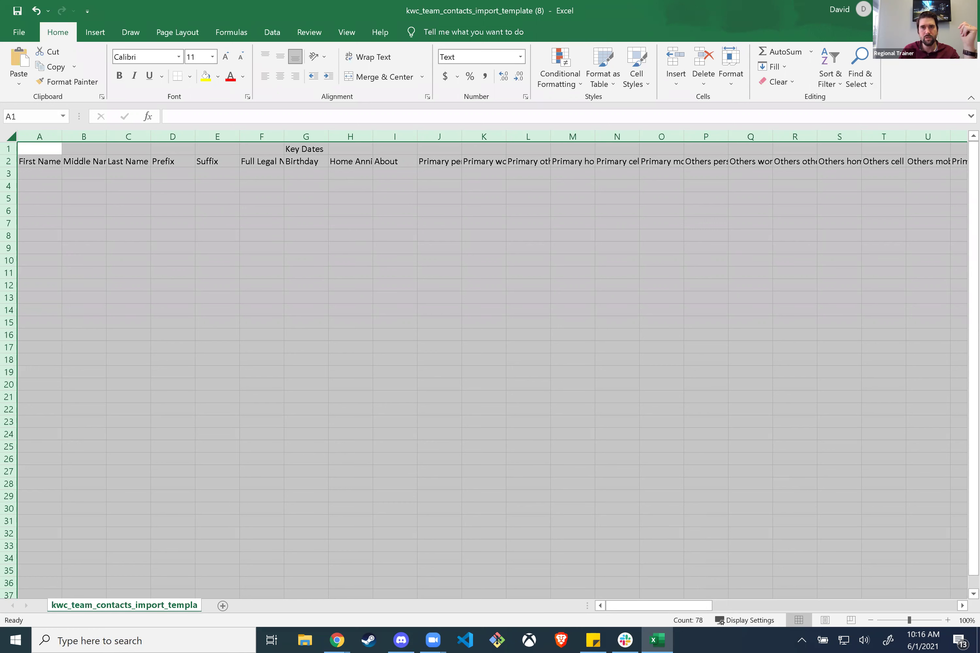
key(alt+Tab)
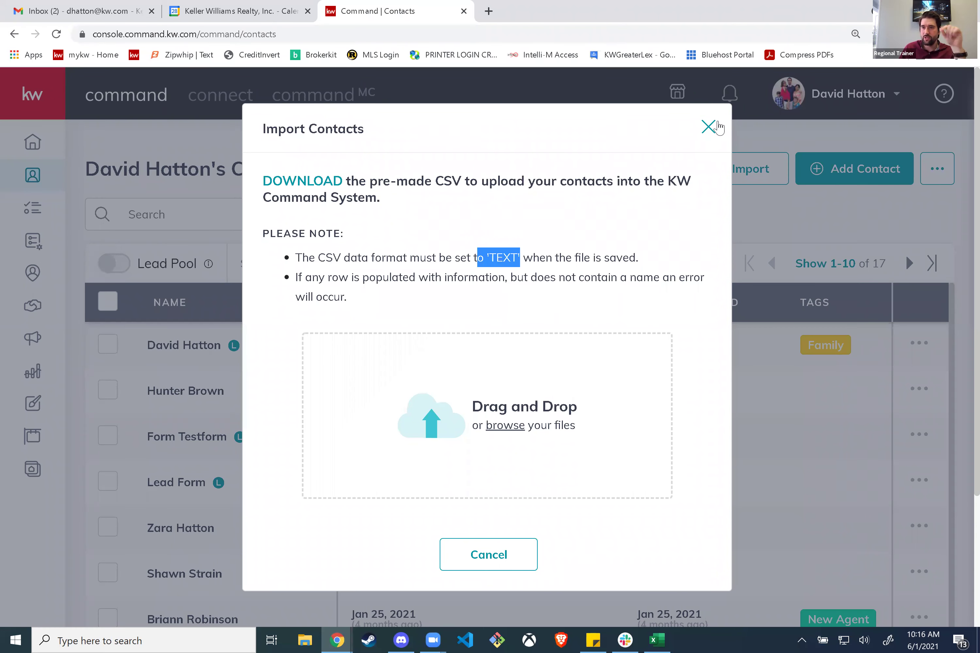
Close the Import Contacts window and sort the 17 contacts by LAST VISITED
click(711, 130)
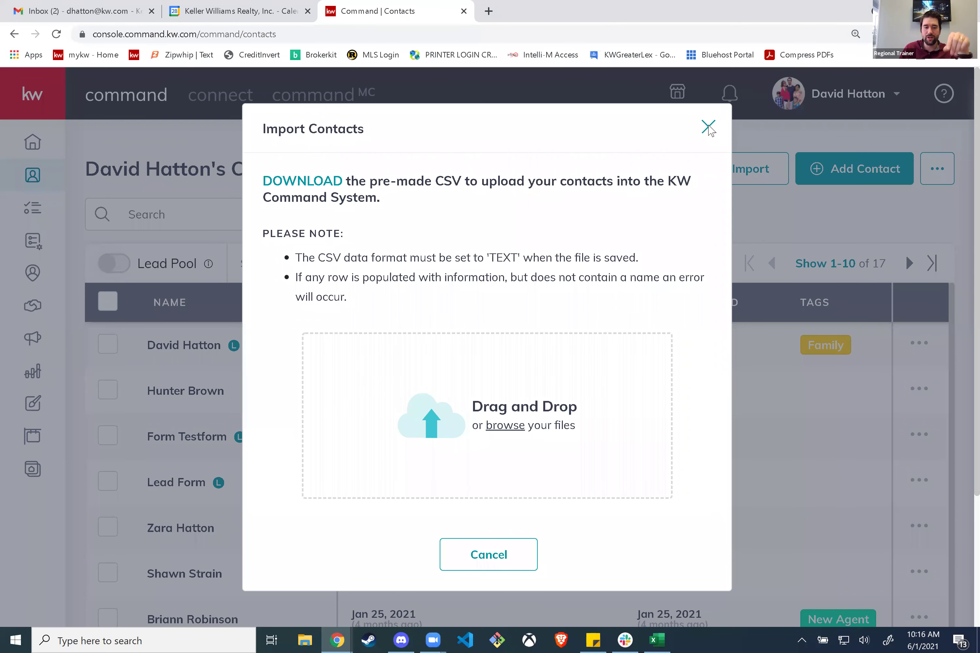
click(708, 129)
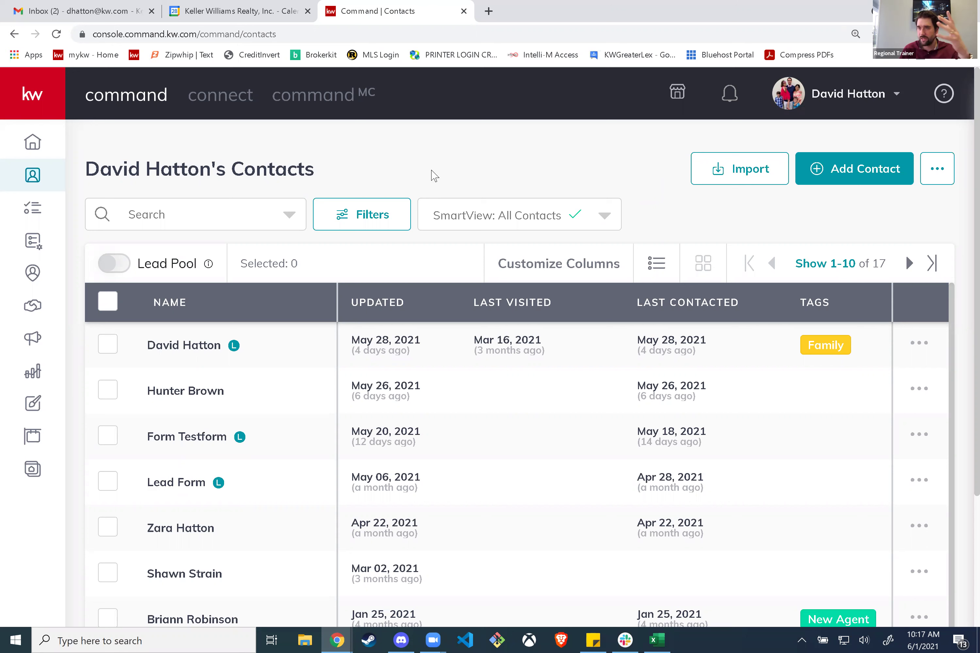
click(577, 316)
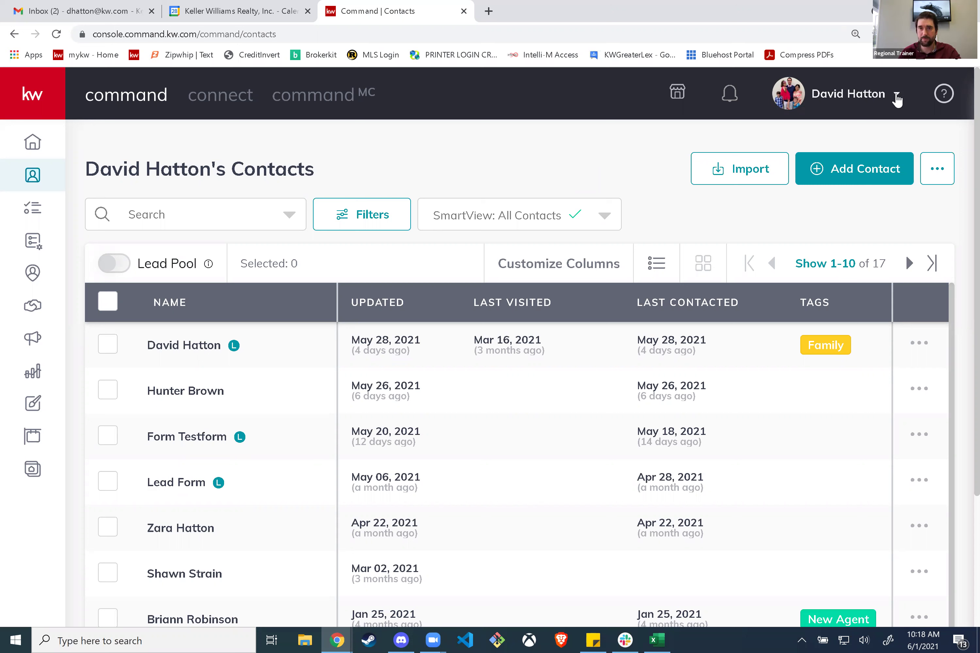
Go to Settings from the profile menu and start the PieSync Connect Account flow under Productivity
click(852, 96)
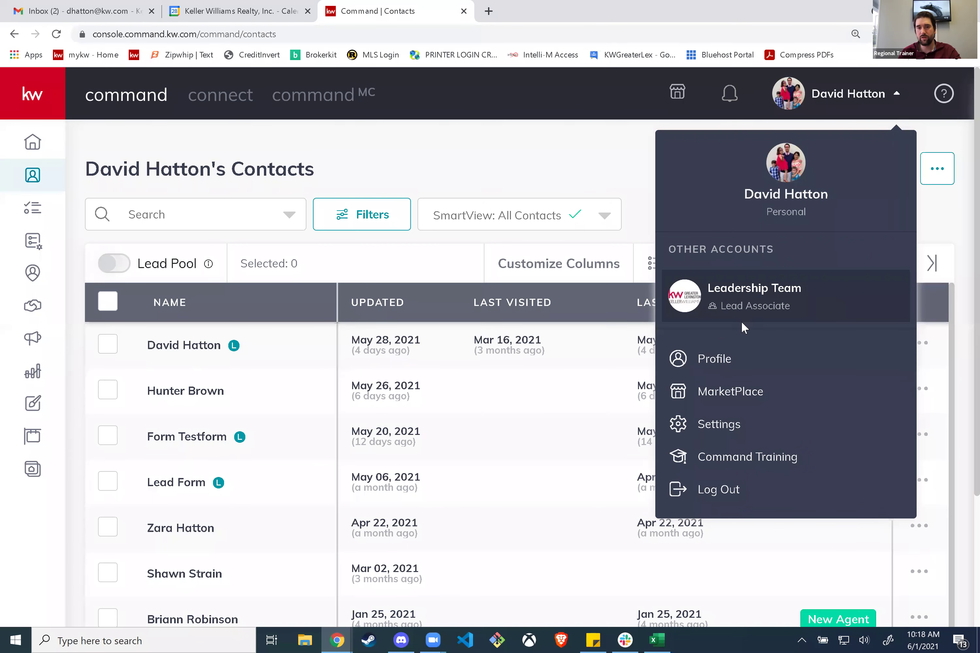
click(720, 428)
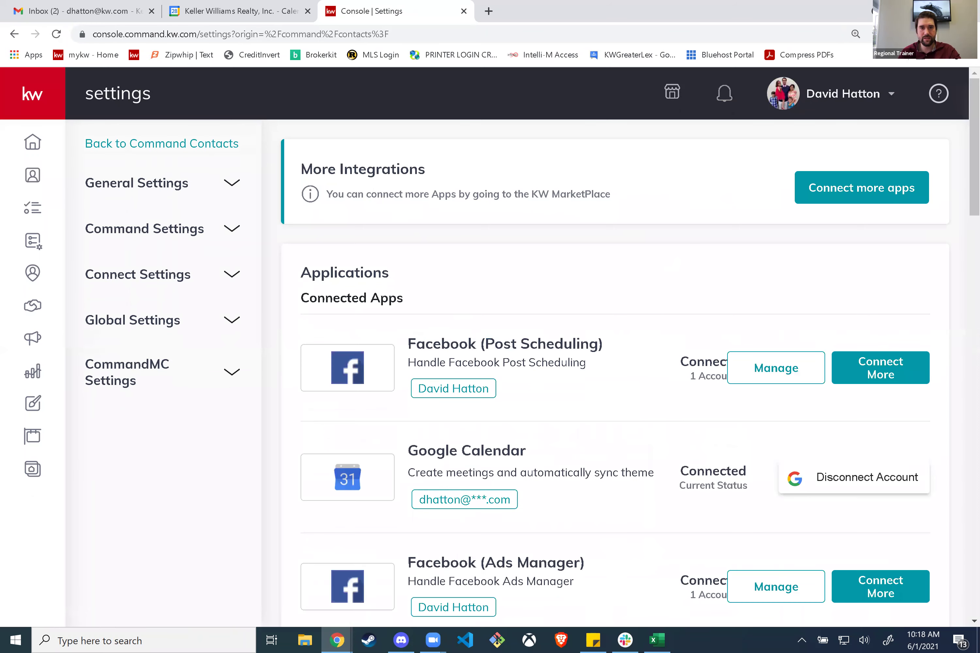
scroll(634, 361, down, 10)
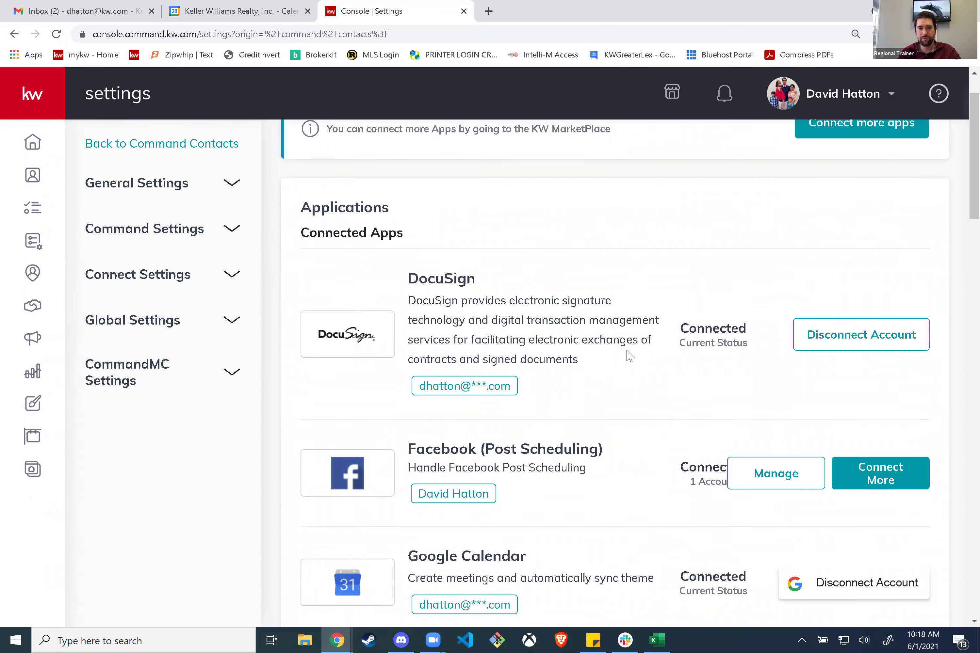
scroll(622, 351, down, 3)
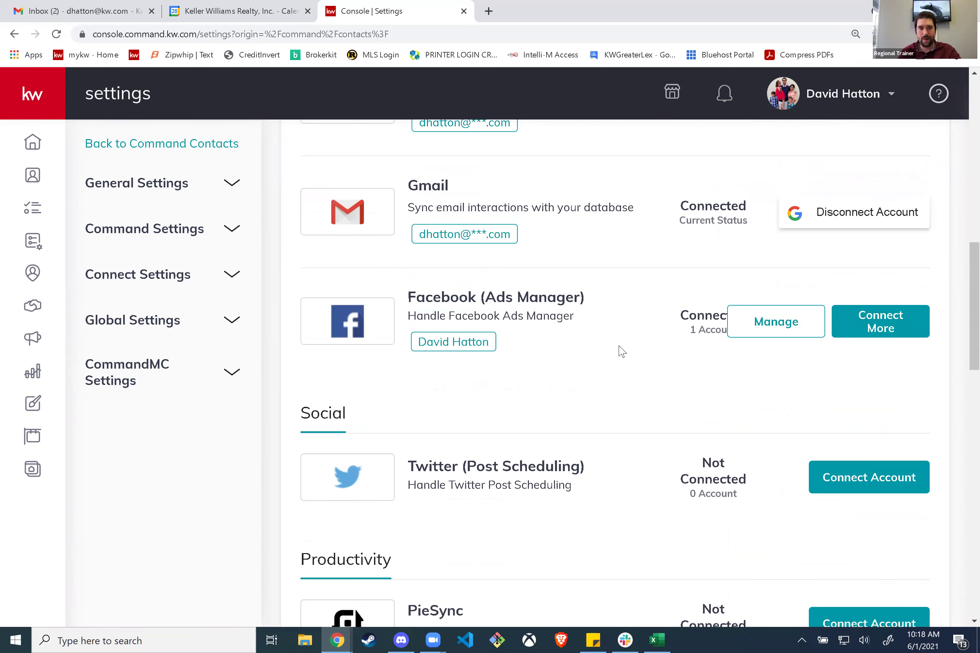
scroll(619, 350, down, 5)
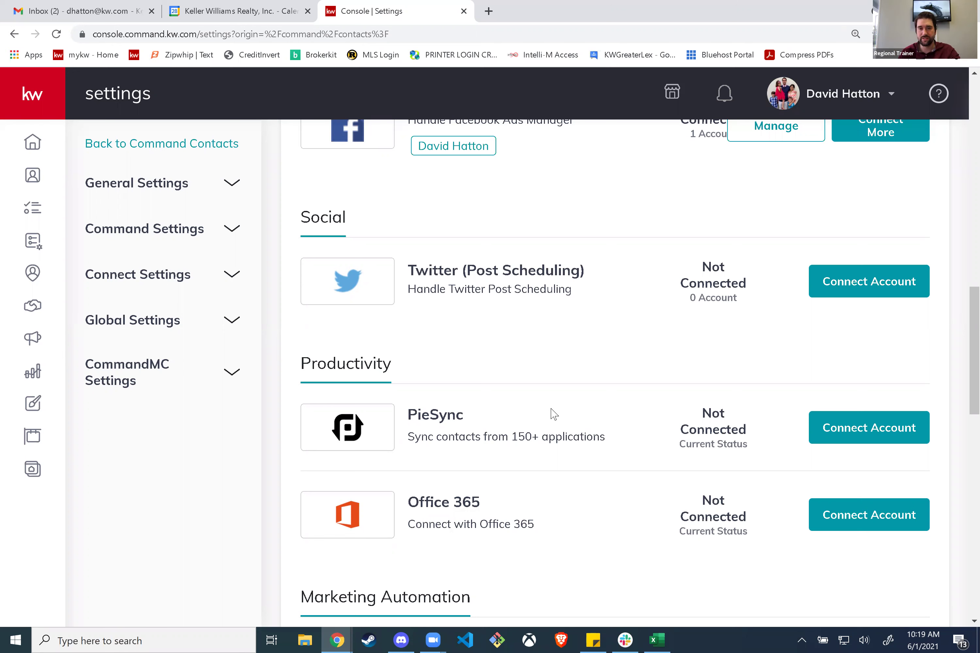
click(877, 431)
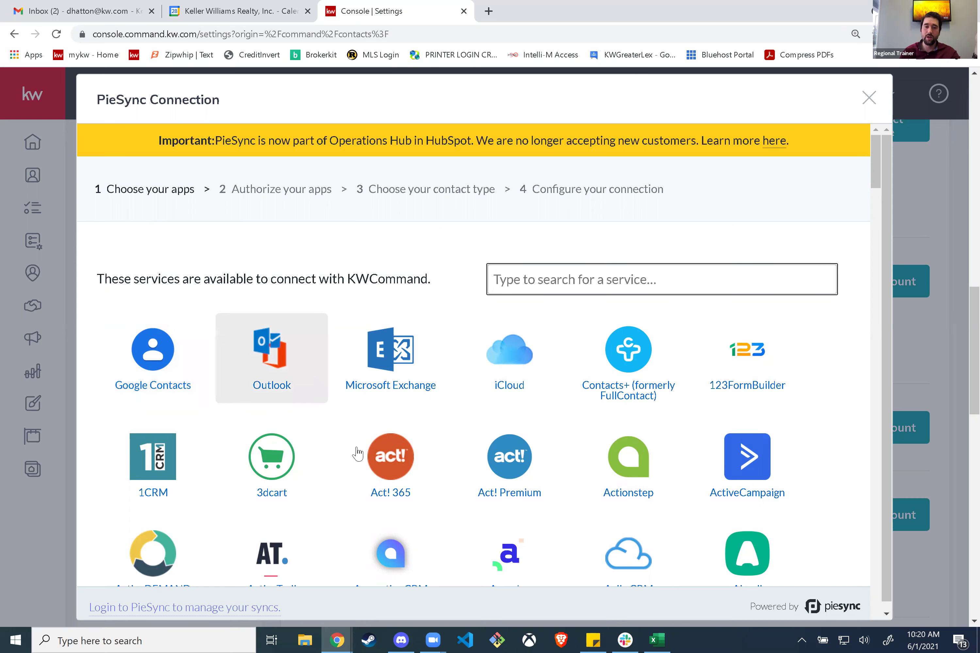
Pick Google Contacts in PieSync, view the existing Google accounts, then close the connection window
scroll(357, 443, down, 1)
scroll(339, 415, up, 1)
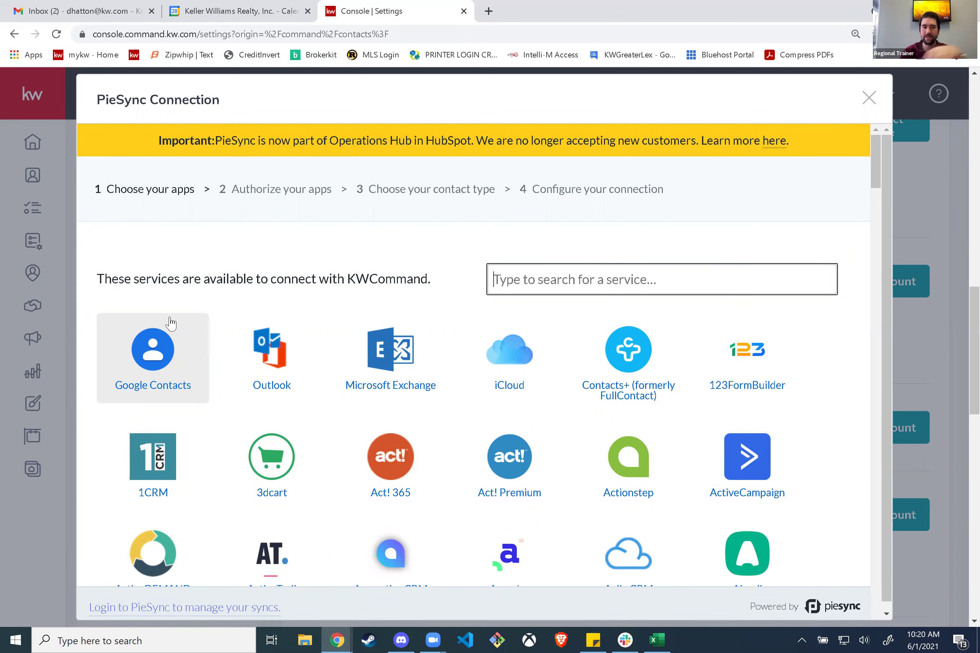
scroll(350, 447, down, 1)
scroll(343, 437, up, 1)
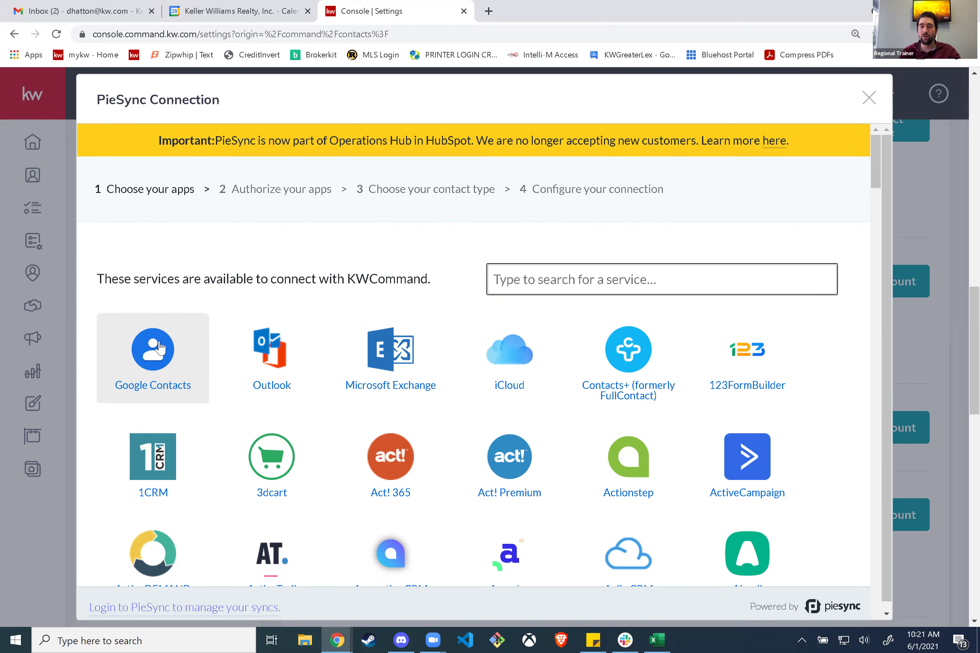
click(149, 352)
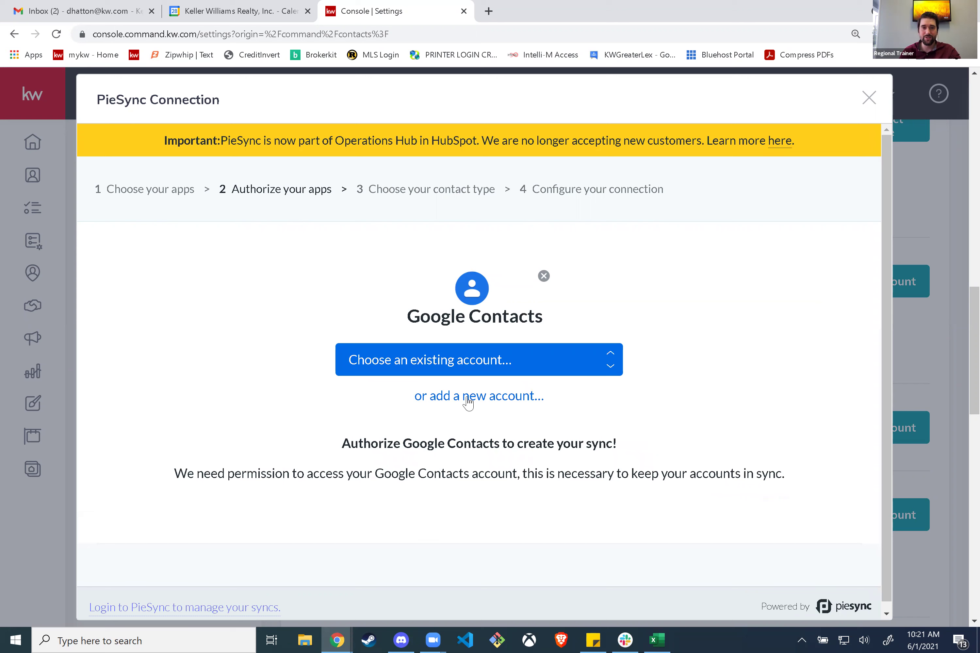
click(615, 365)
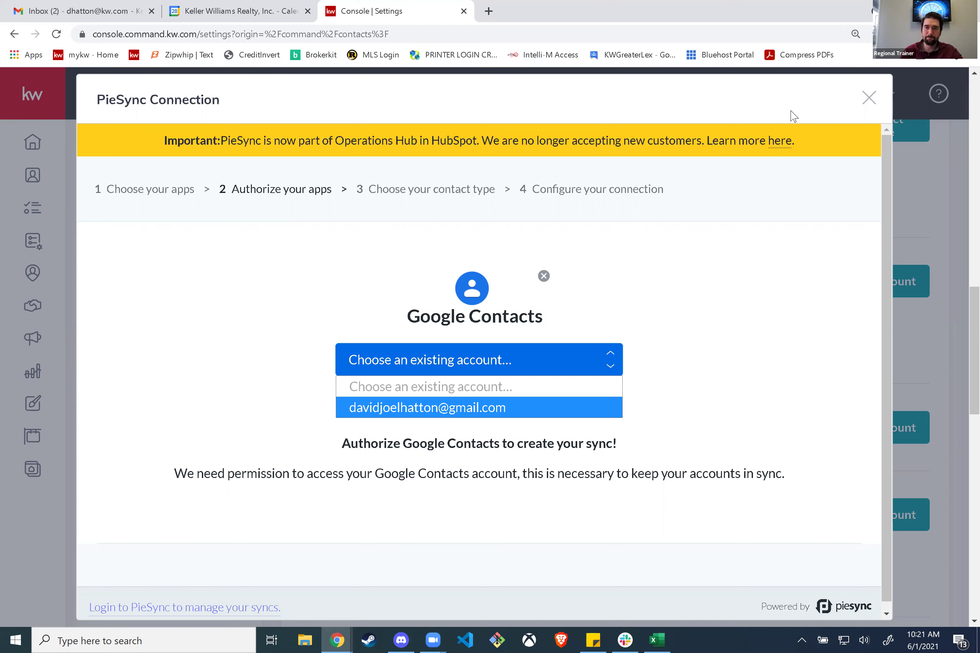
click(868, 97)
click(868, 98)
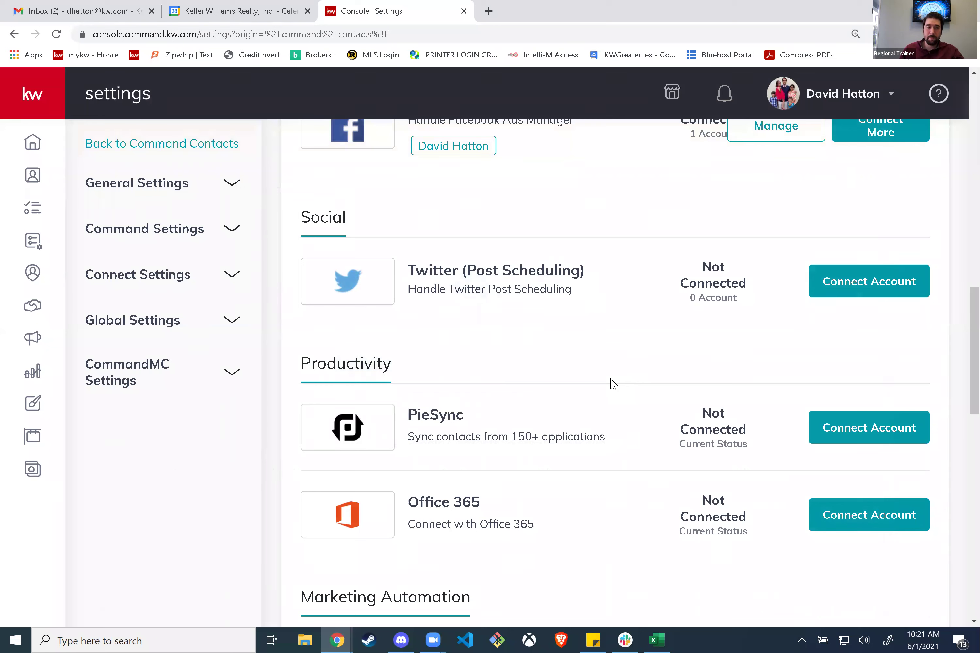
Scroll back to the top of the settings page and return to the Contacts page
scroll(634, 330, up, 10)
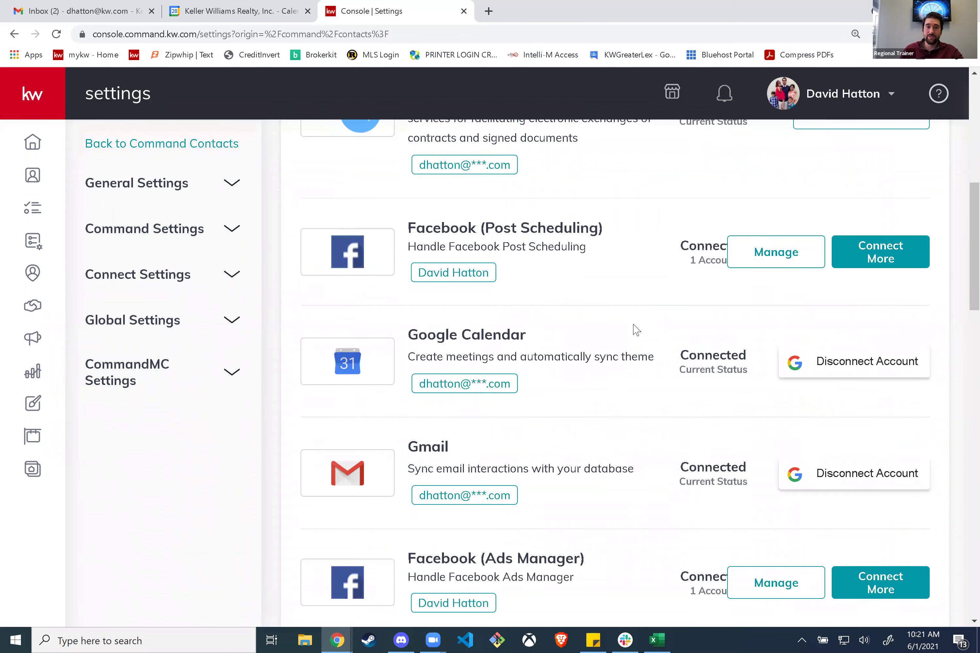
scroll(599, 325, up, 5)
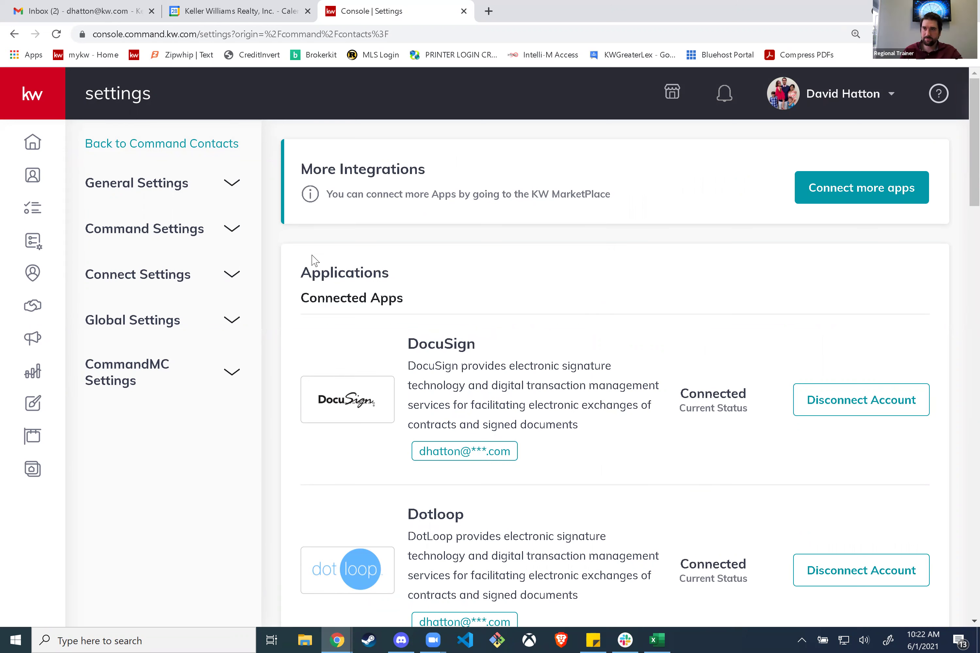
click(32, 177)
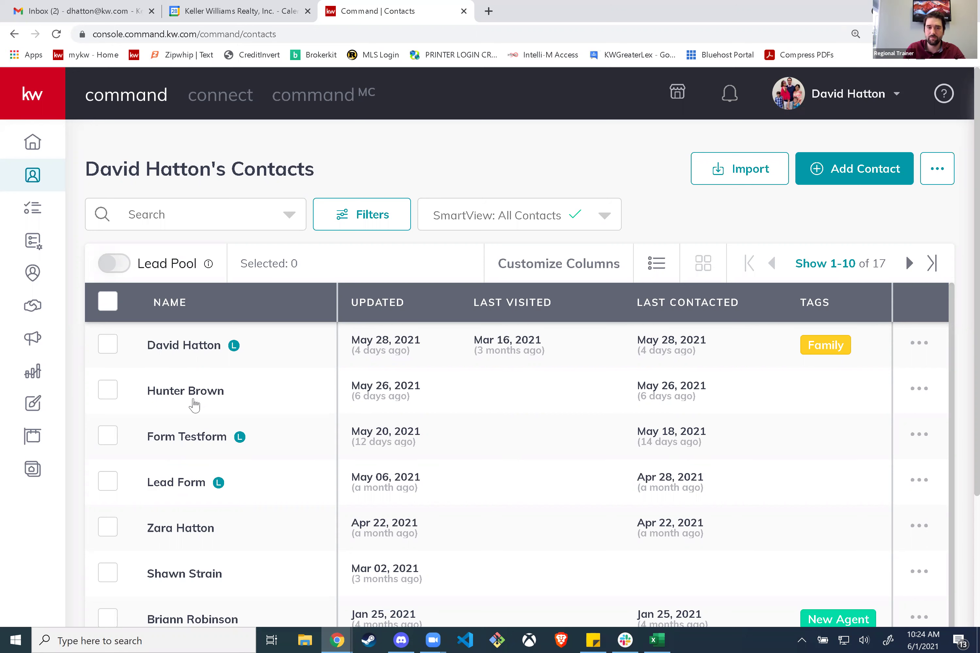
Review the 17 All Contacts rows and bring up the Customize Columns window
scroll(339, 451, down, 1)
scroll(339, 458, up, 1)
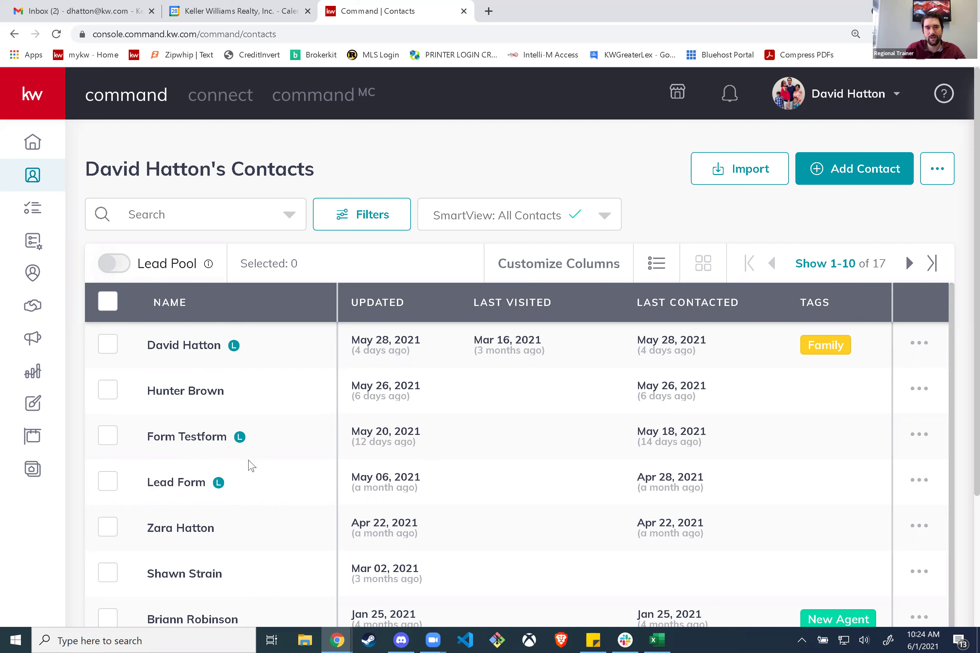
scroll(287, 459, down, 1)
scroll(291, 444, up, 1)
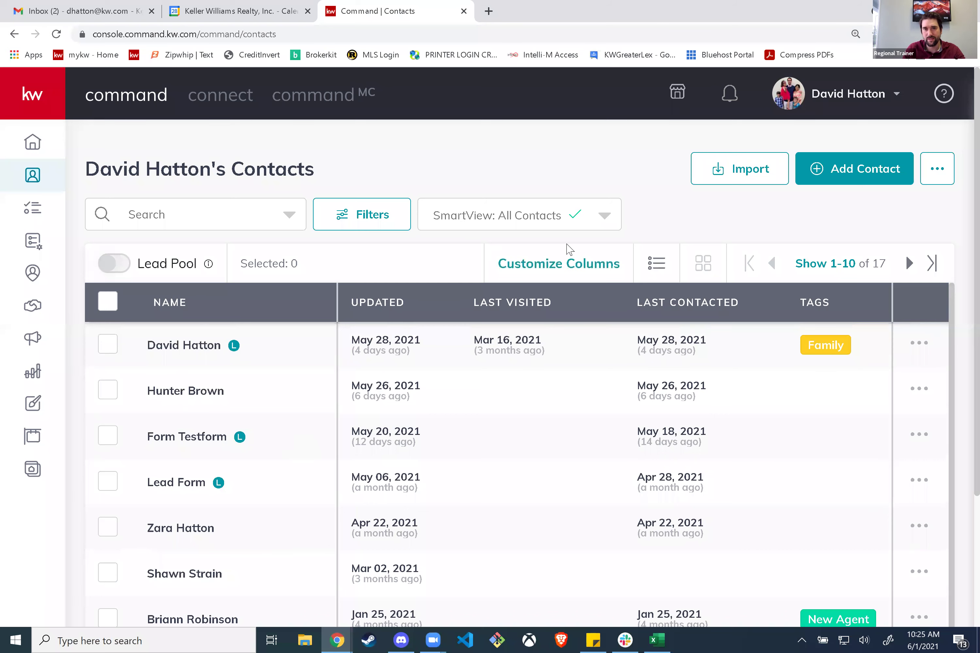
click(570, 266)
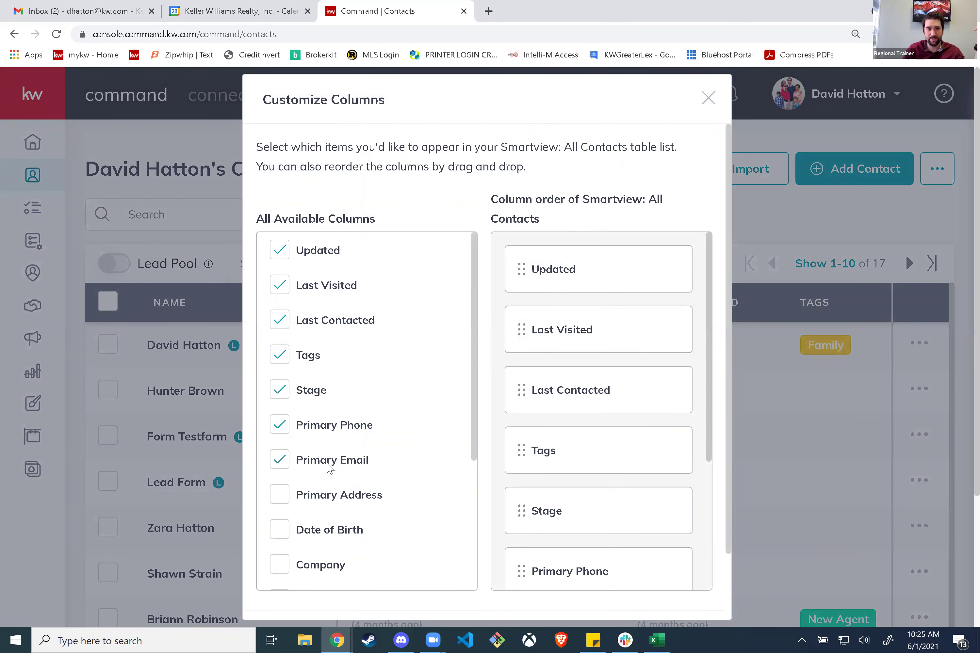
Toggle the Primary Address and Updated columns off and on, leaving both unchanged
scroll(329, 467, down, 5)
scroll(313, 463, down, 2)
scroll(380, 401, up, 5)
scroll(457, 328, up, 2)
scroll(574, 301, down, 3)
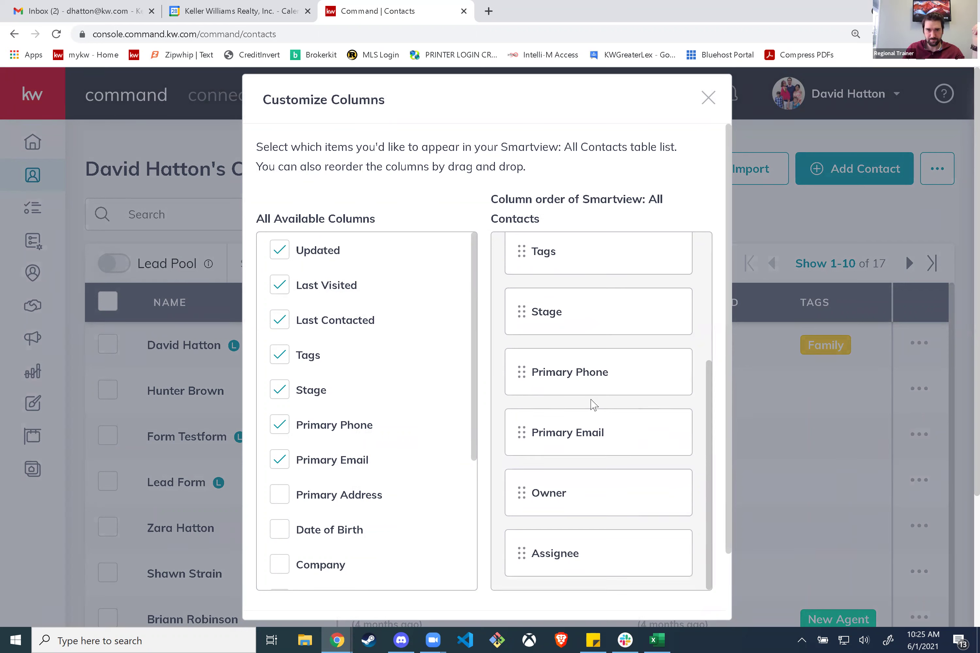
scroll(594, 405, up, 3)
click(279, 496)
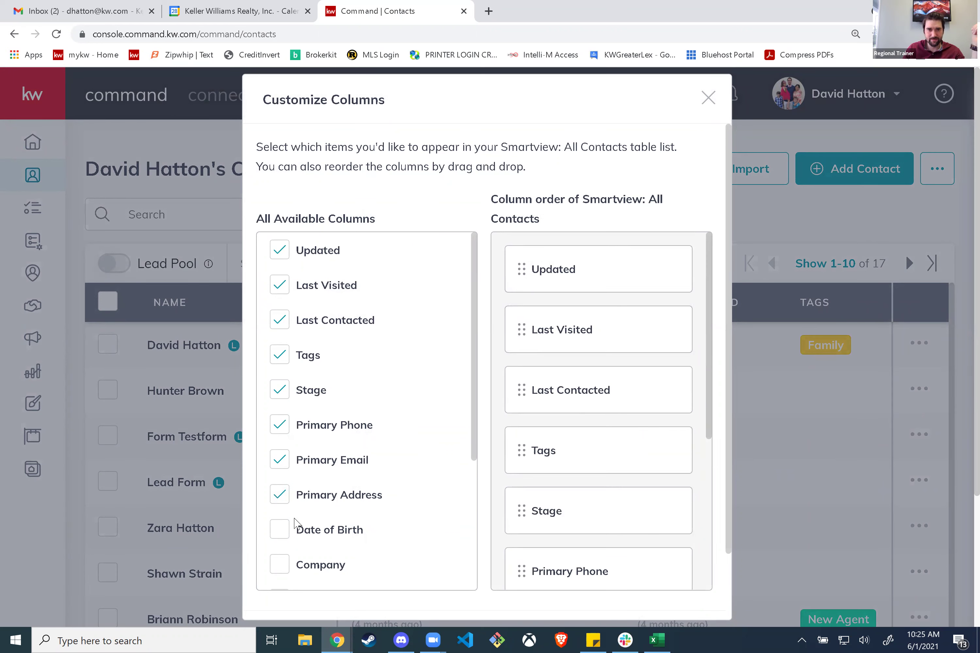
click(280, 496)
scroll(589, 463, down, 3)
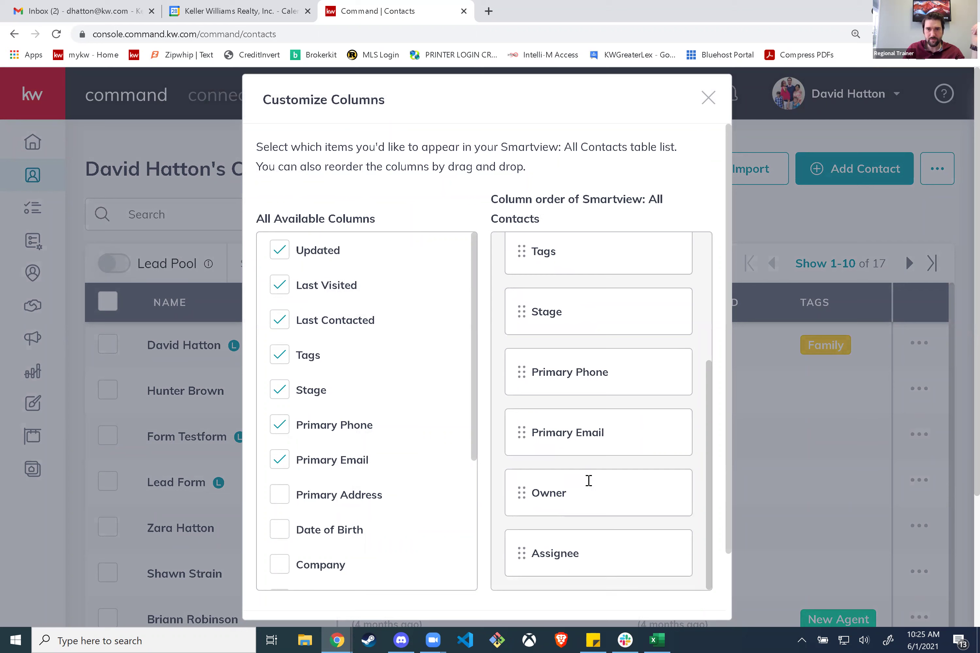
scroll(571, 473, up, 3)
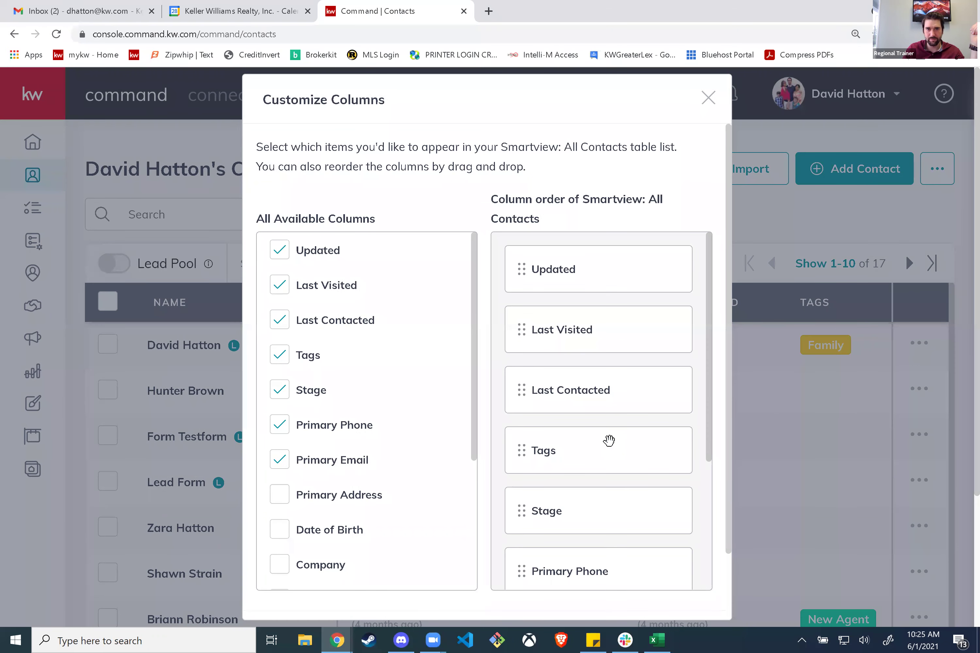
click(279, 251)
click(279, 251)
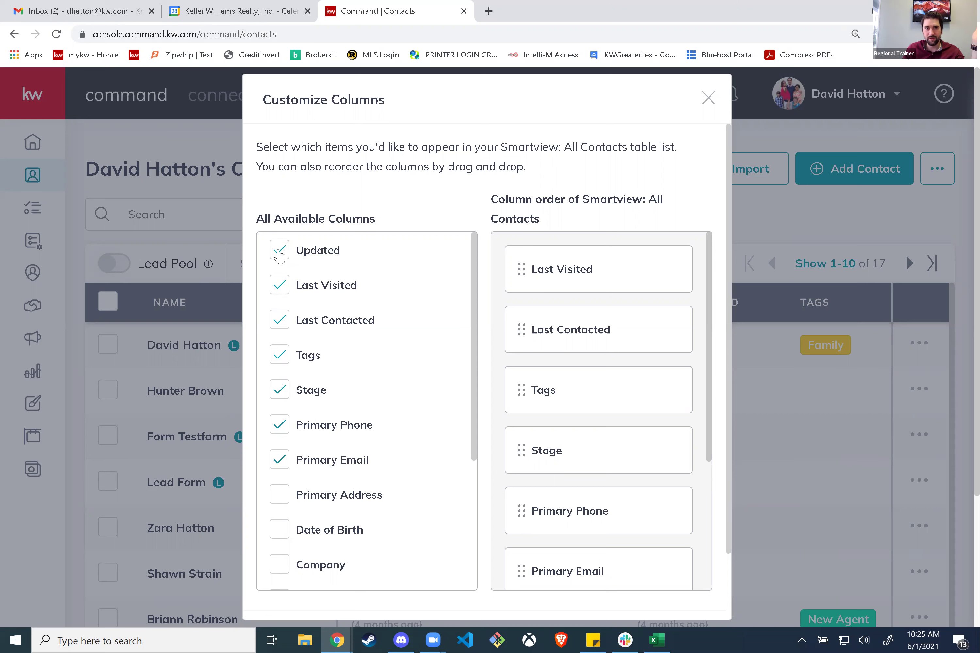
Move Updated to third place, below Last Contacted, and save the column order
scroll(623, 470, down, 5)
drag(518, 477, 510, 187)
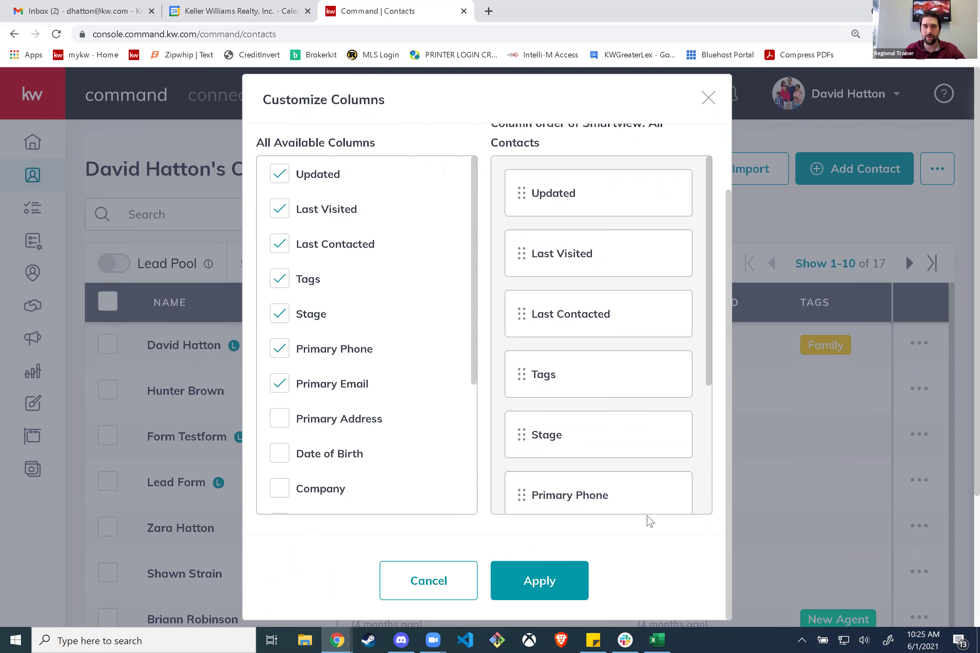
drag(521, 205, 532, 333)
click(549, 588)
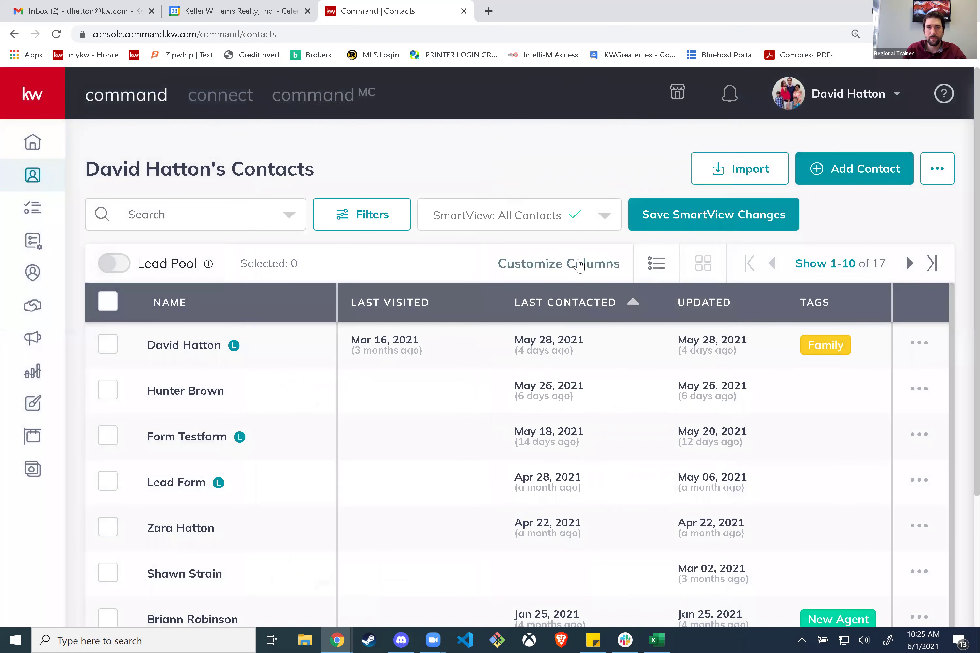
Reopen column customization, drag Updated to the first position, and apply
click(546, 272)
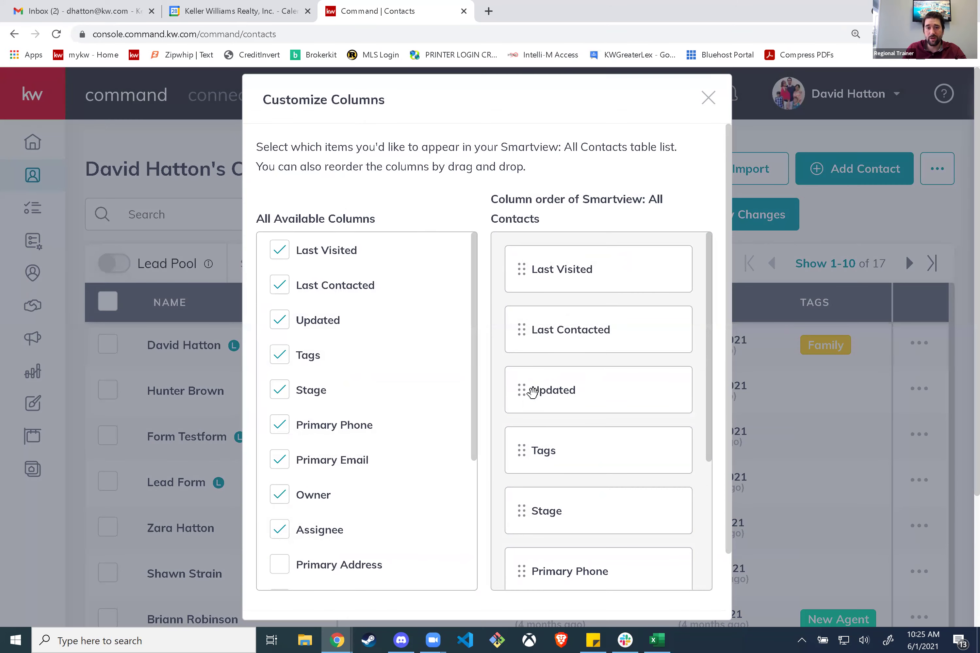
drag(510, 361, 512, 263)
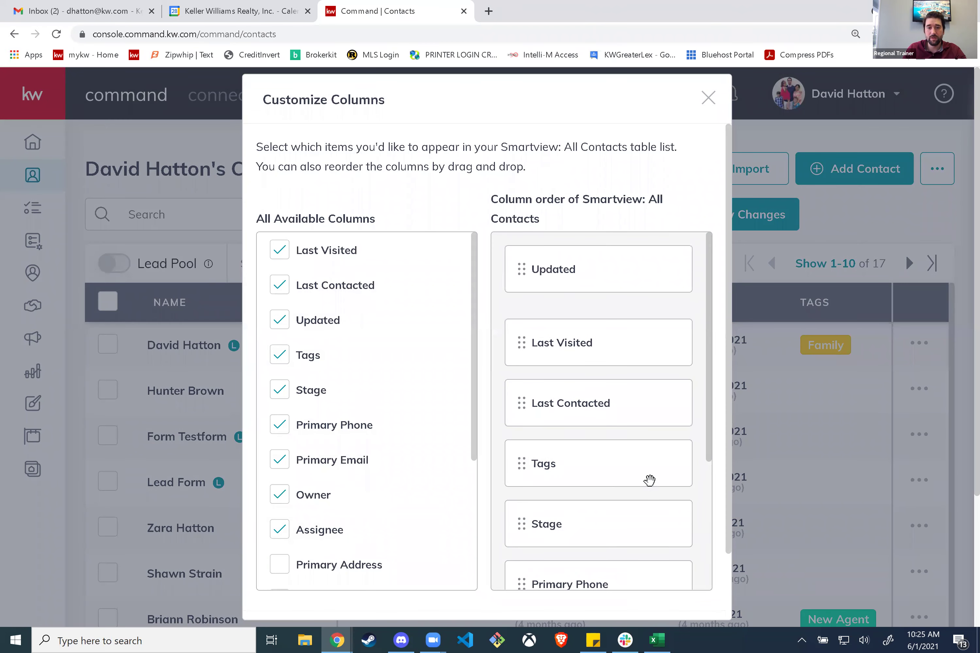
scroll(573, 433, down, 5)
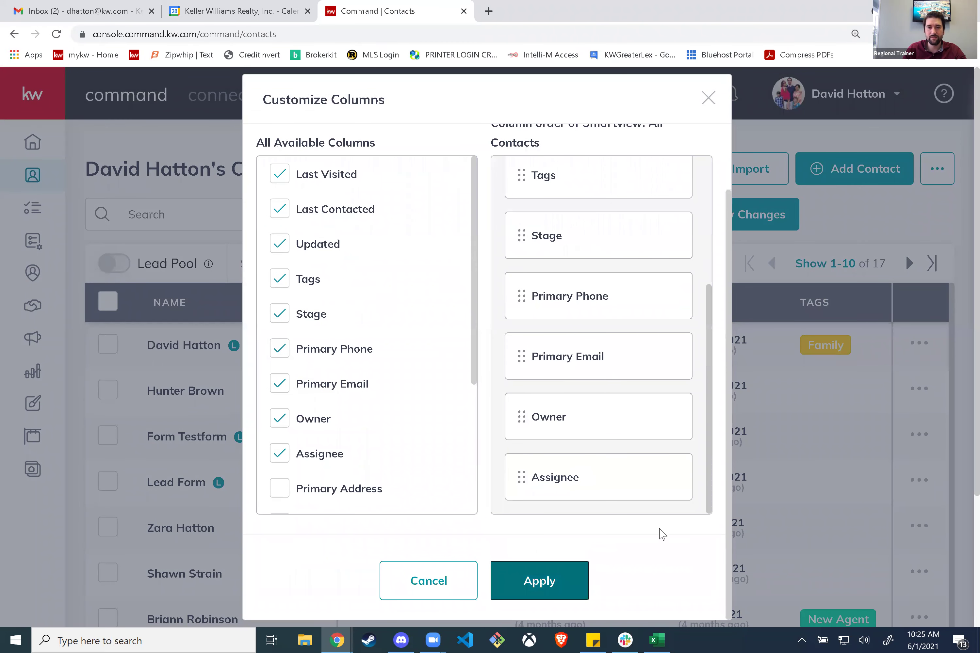
click(161, 149)
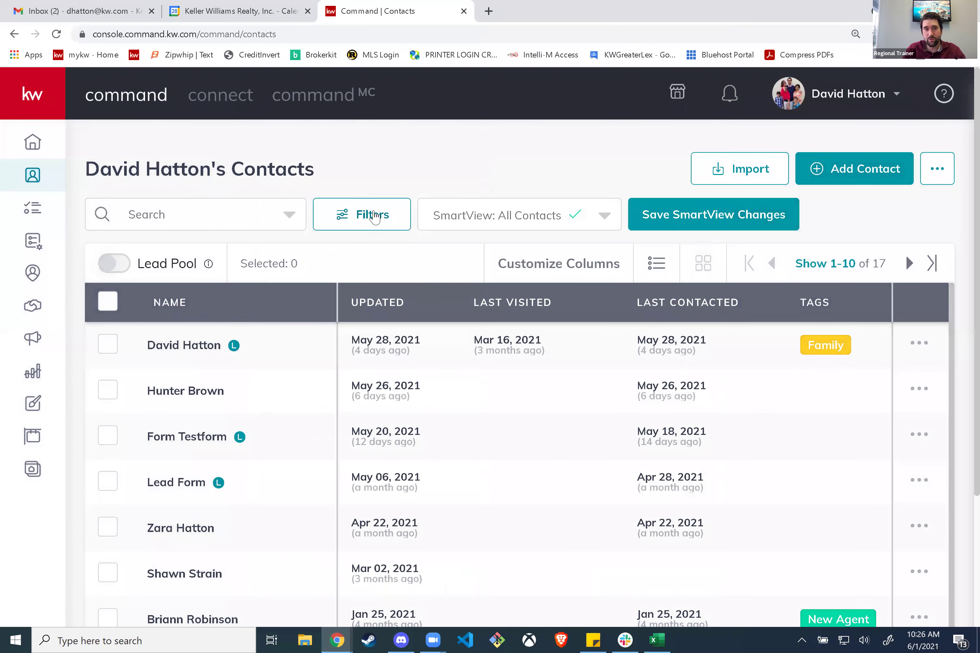
Open and dismiss the Filters panel without filtering, then show the saved SmartViews list
click(373, 216)
scroll(794, 398, down, 2)
click(942, 97)
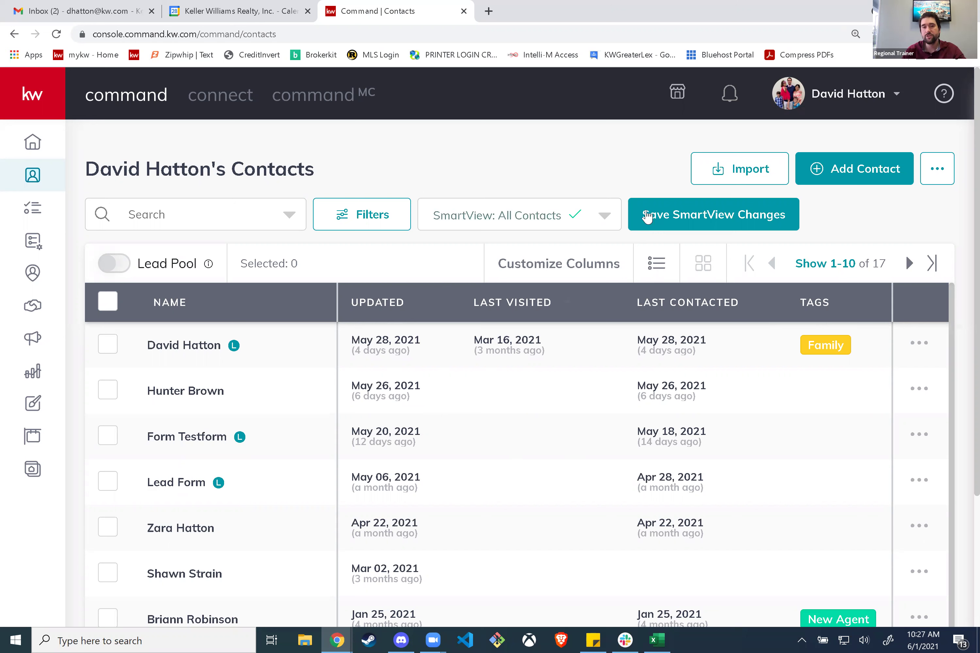
click(604, 215)
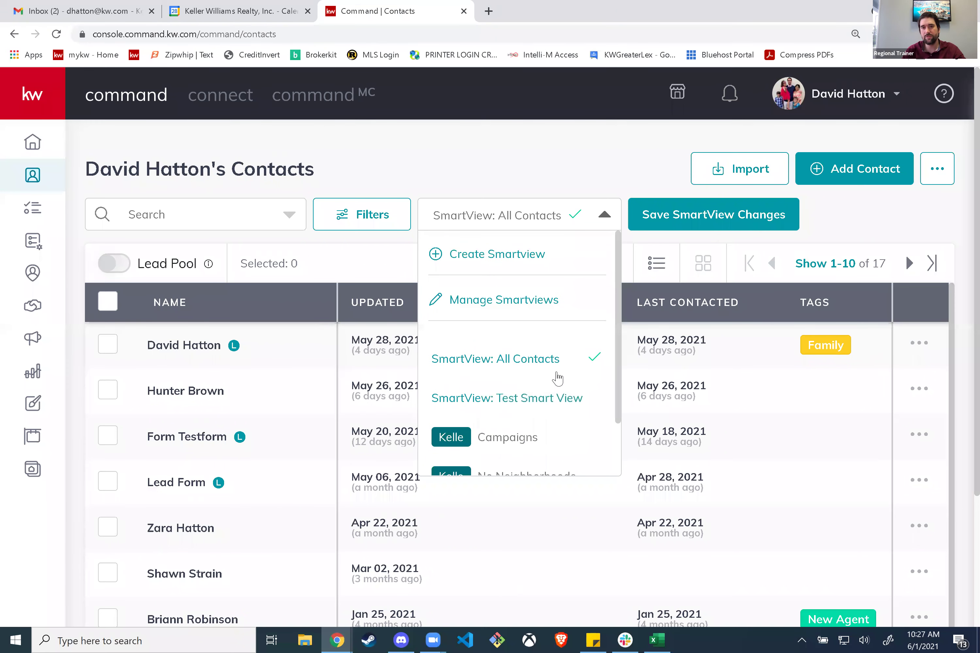
Close the SmartView list, scroll the contacts table, and bring up the contacts-per-page choices
click(593, 156)
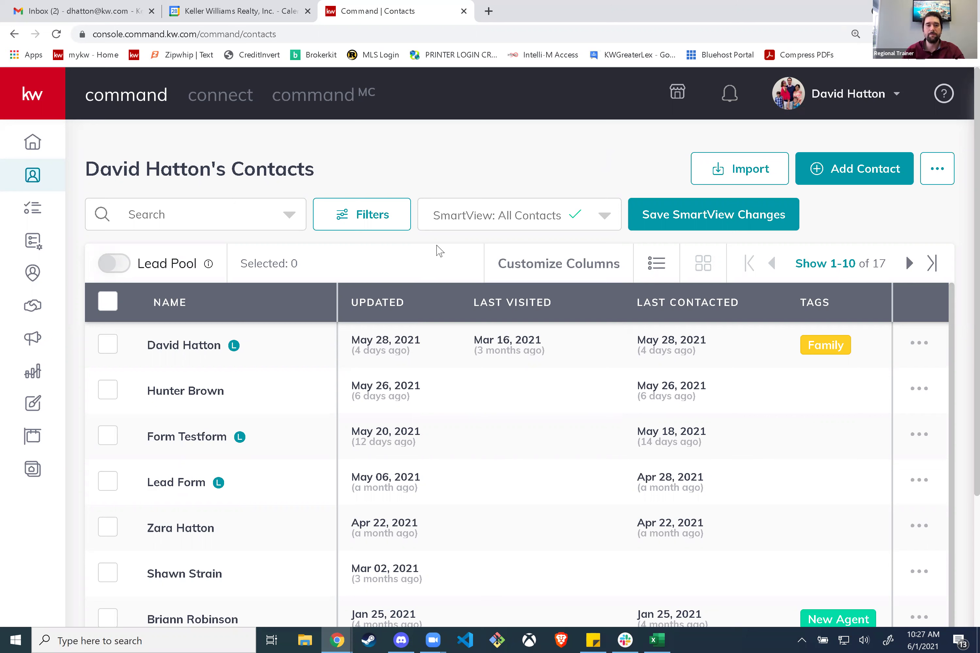
mouse_move(211, 272)
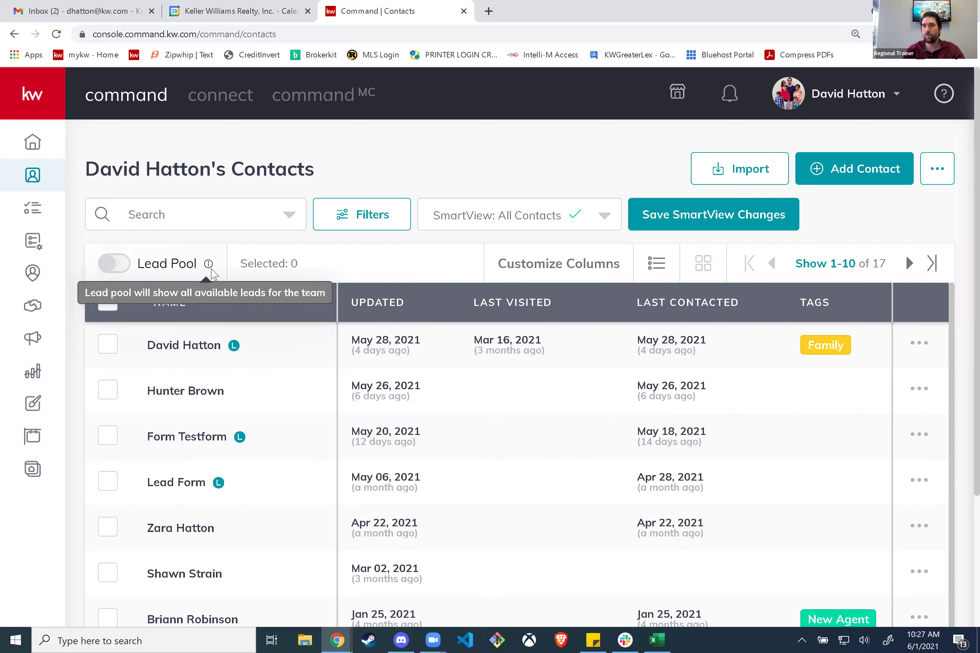
scroll(434, 442, down, 1)
scroll(422, 463, up, 1)
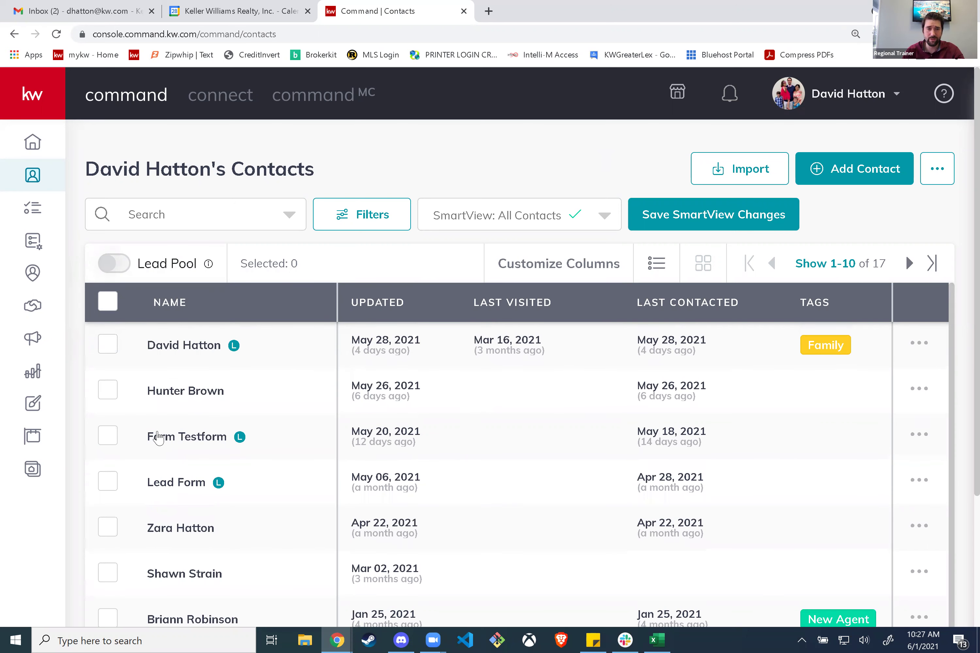
scroll(152, 475, down, 1)
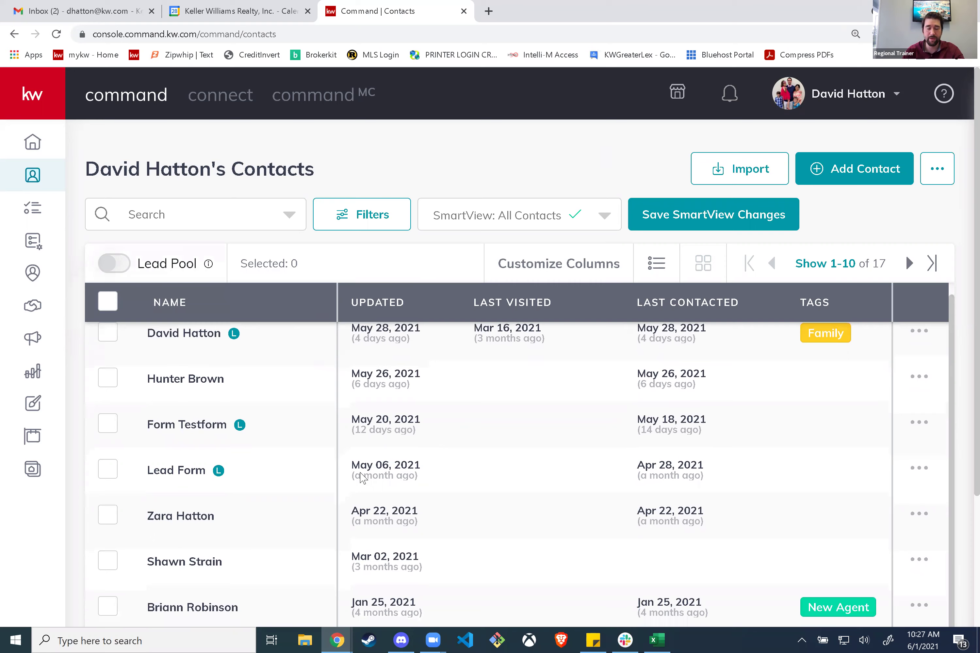
scroll(214, 525, down, 2)
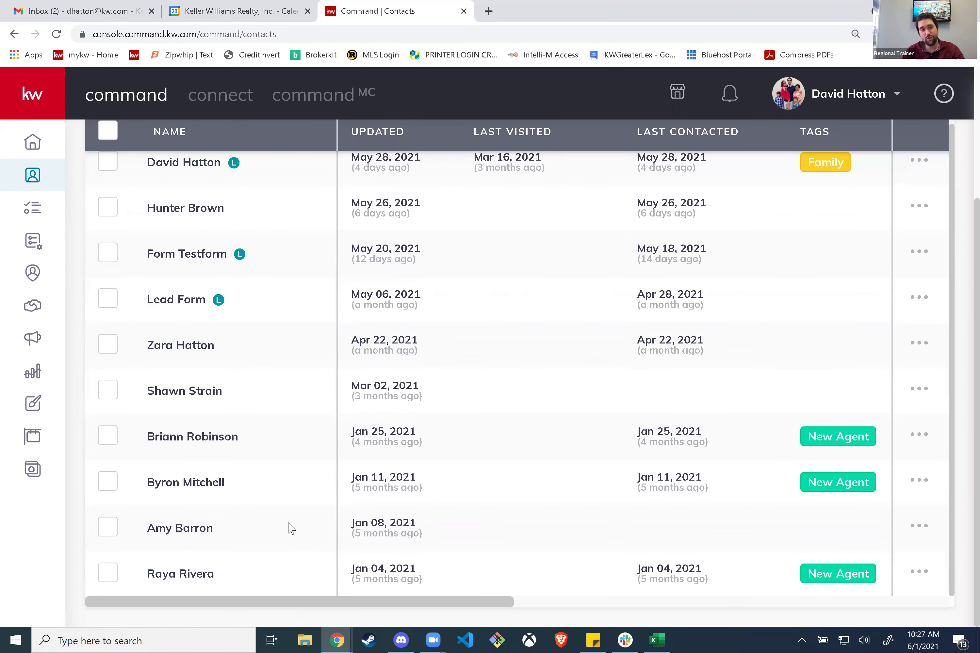
scroll(257, 518, up, 4)
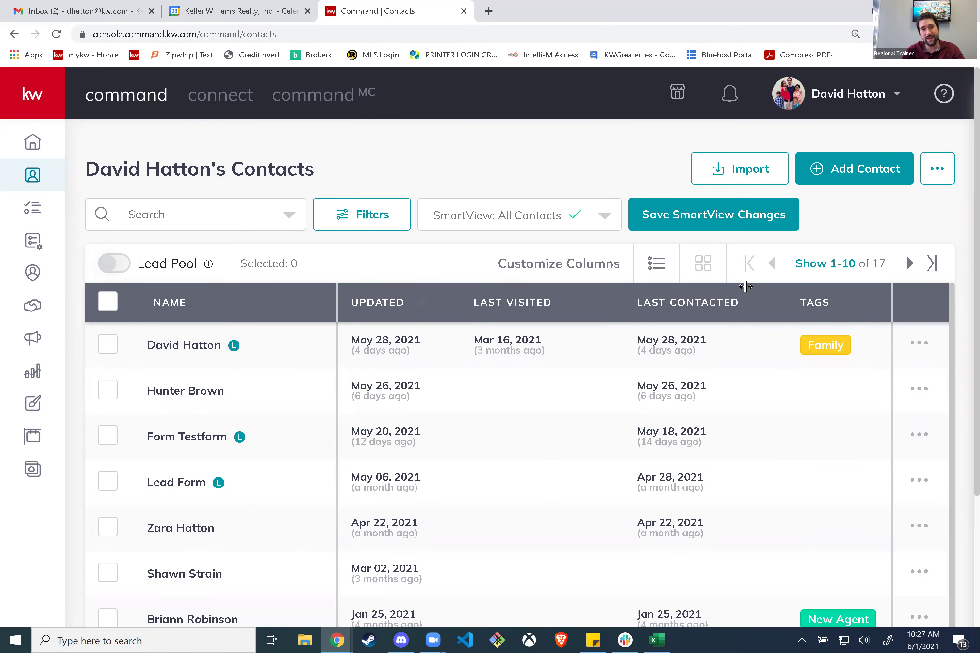
click(837, 270)
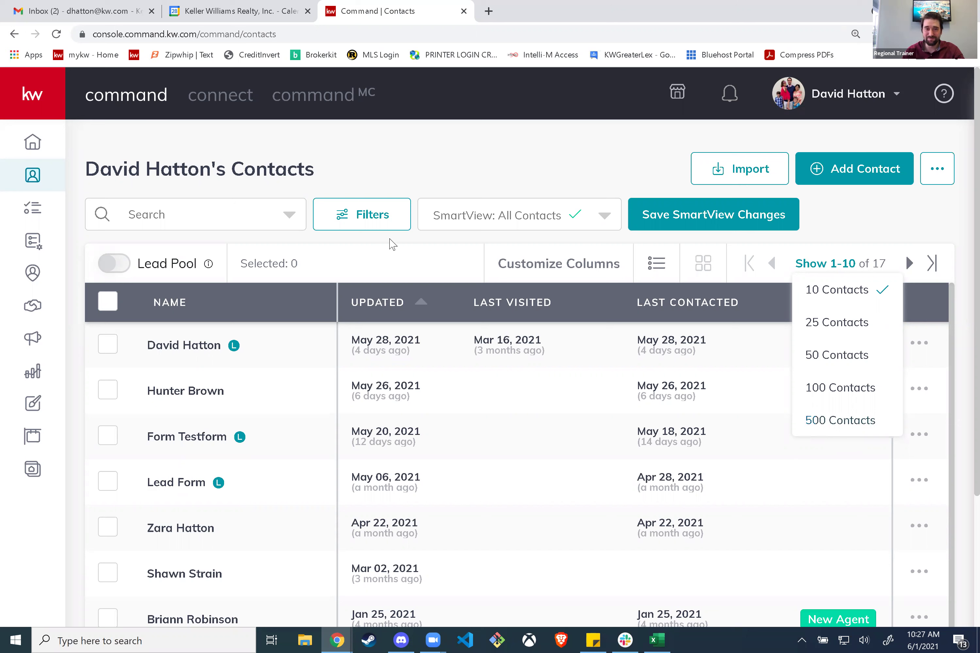
click(435, 169)
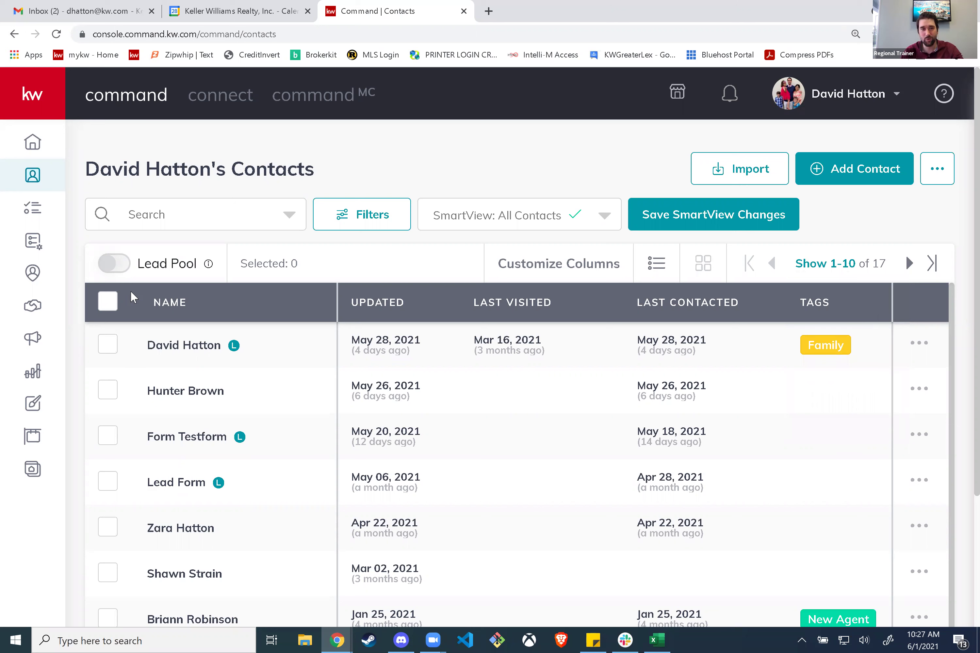
click(107, 301)
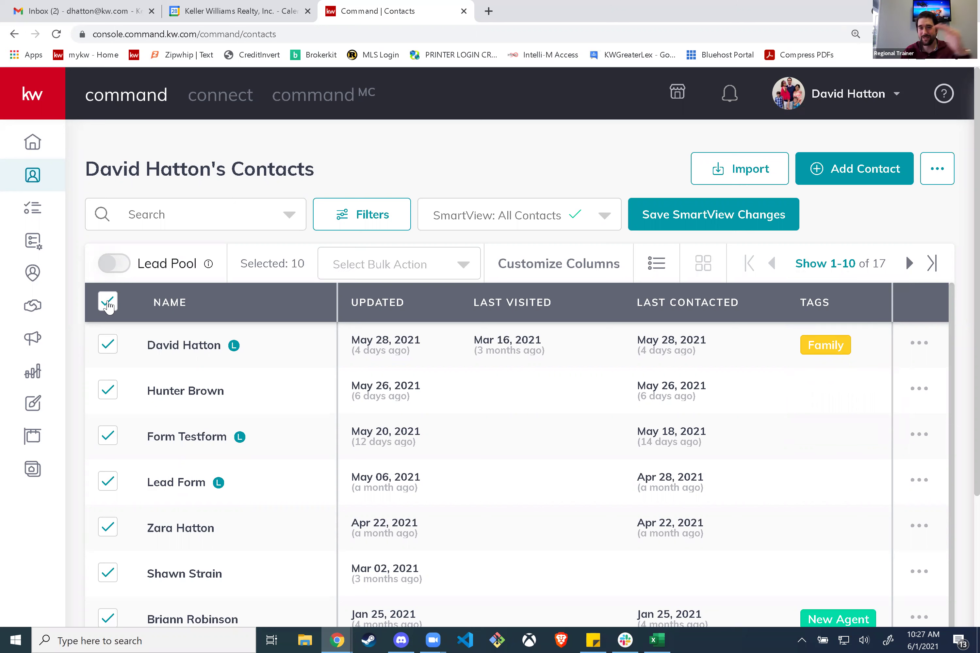
Set the contacts list to show up to 500 contacts per page
scroll(297, 459, down, 1)
scroll(326, 487, up, 1)
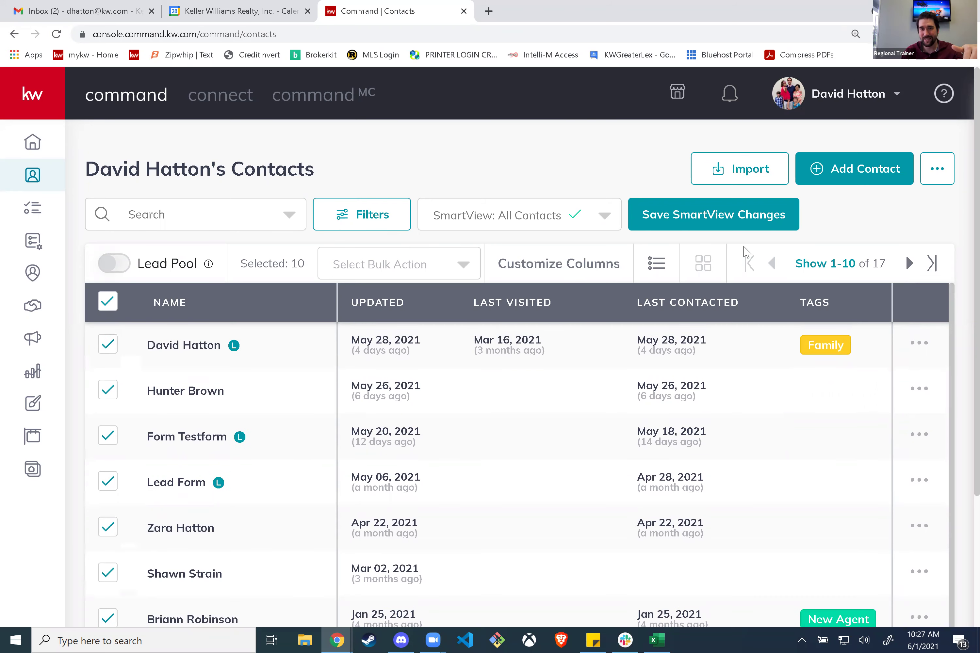
click(829, 264)
click(864, 422)
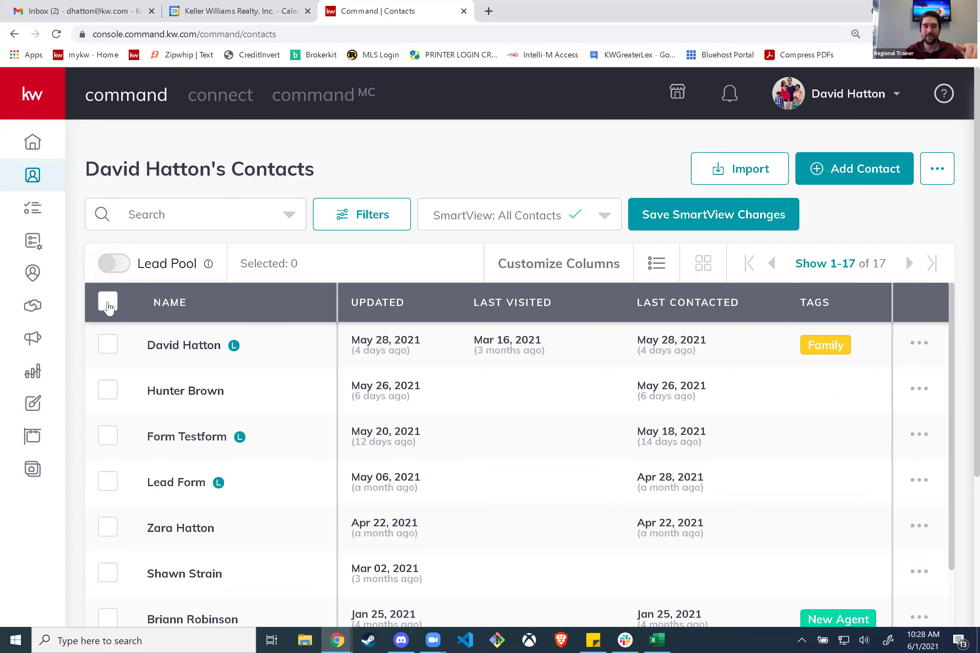
Select all 17 contacts and view the bulk actions without choosing one
click(109, 308)
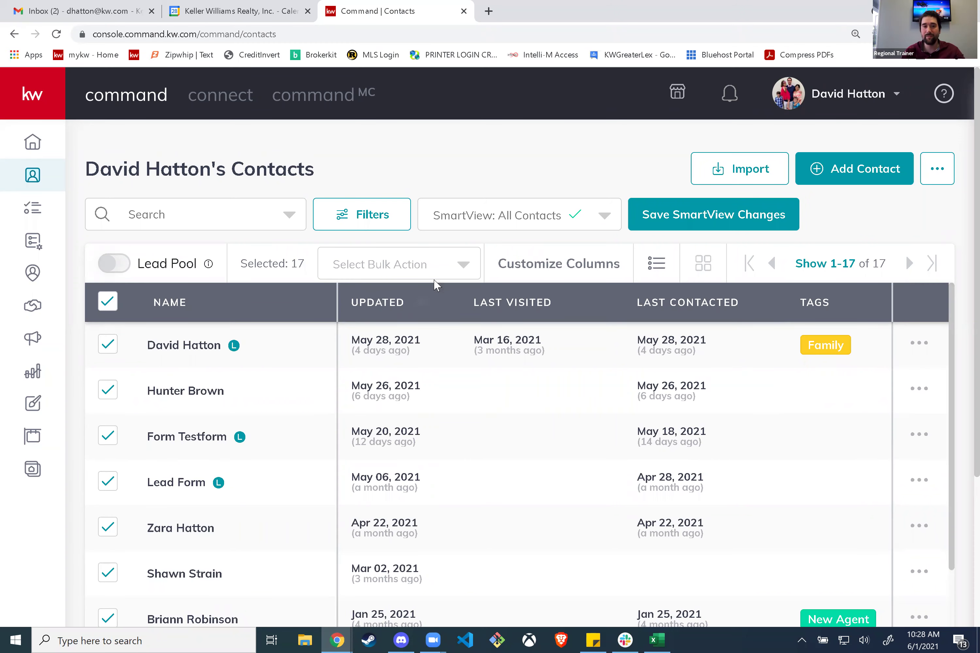
click(464, 265)
scroll(422, 283, down, 5)
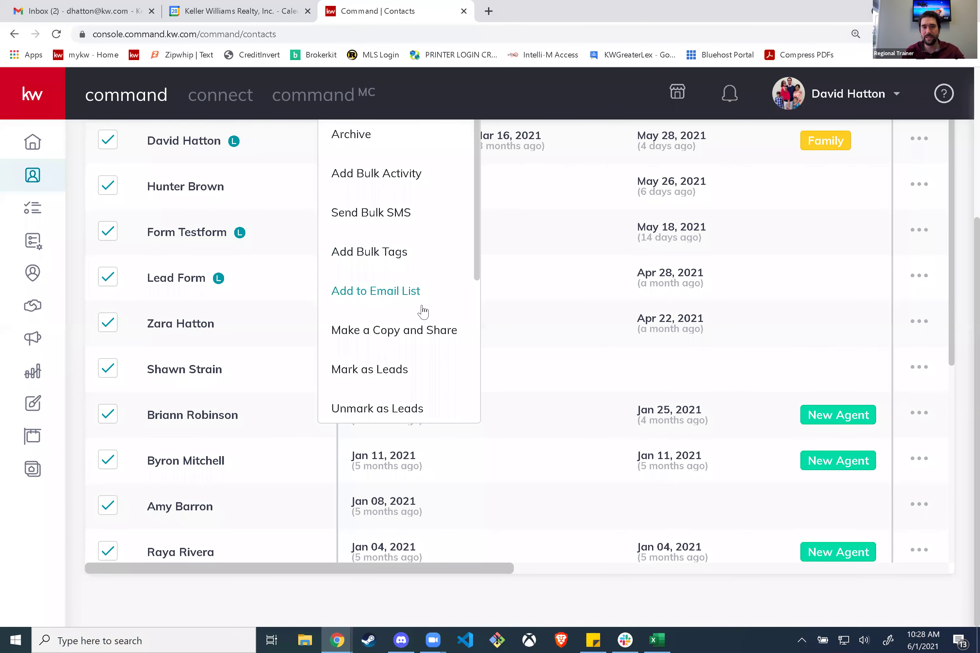
scroll(394, 280, up, 5)
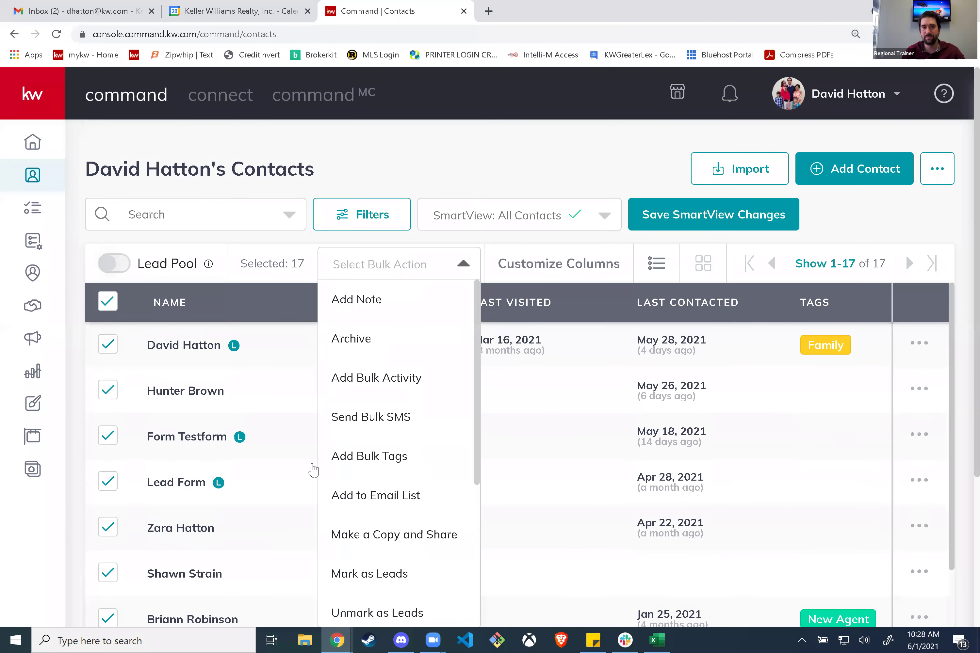
scroll(421, 491, down, 2)
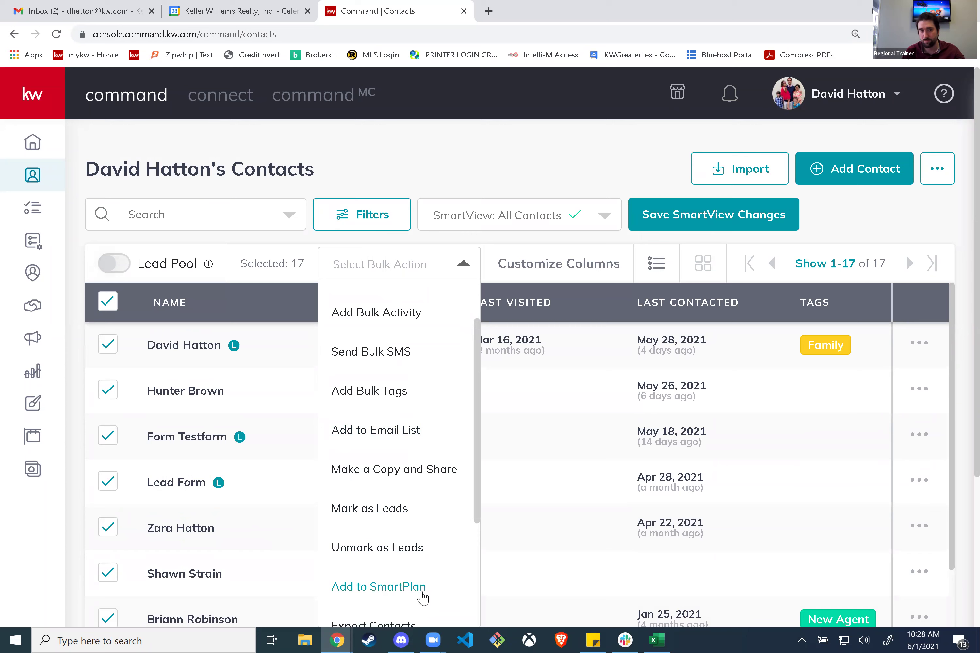
click(510, 251)
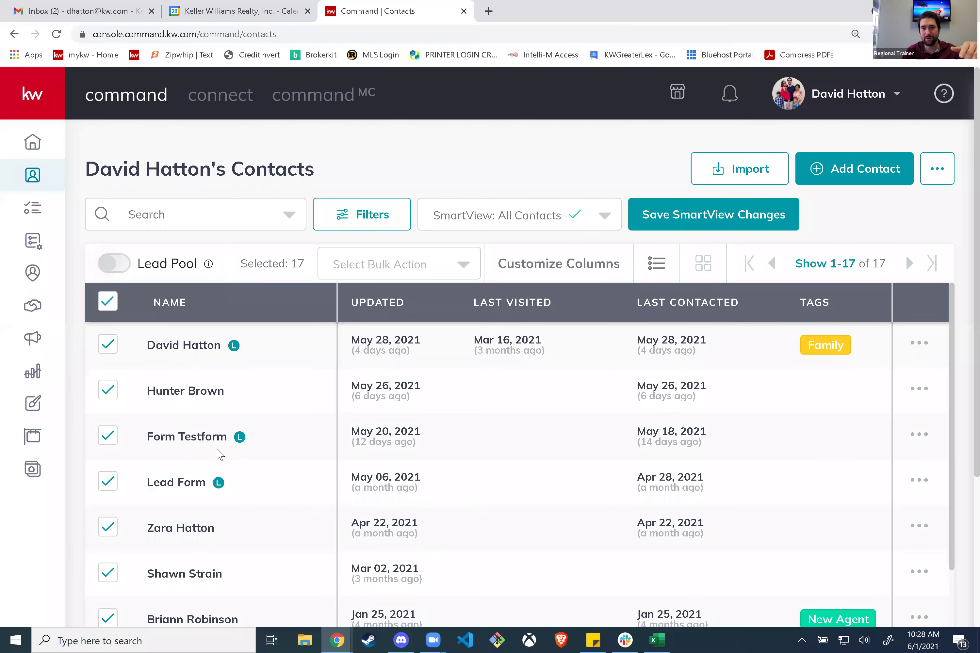
Scroll through the full list, then deselect all contacts
scroll(209, 453, down, 10)
scroll(209, 450, up, 10)
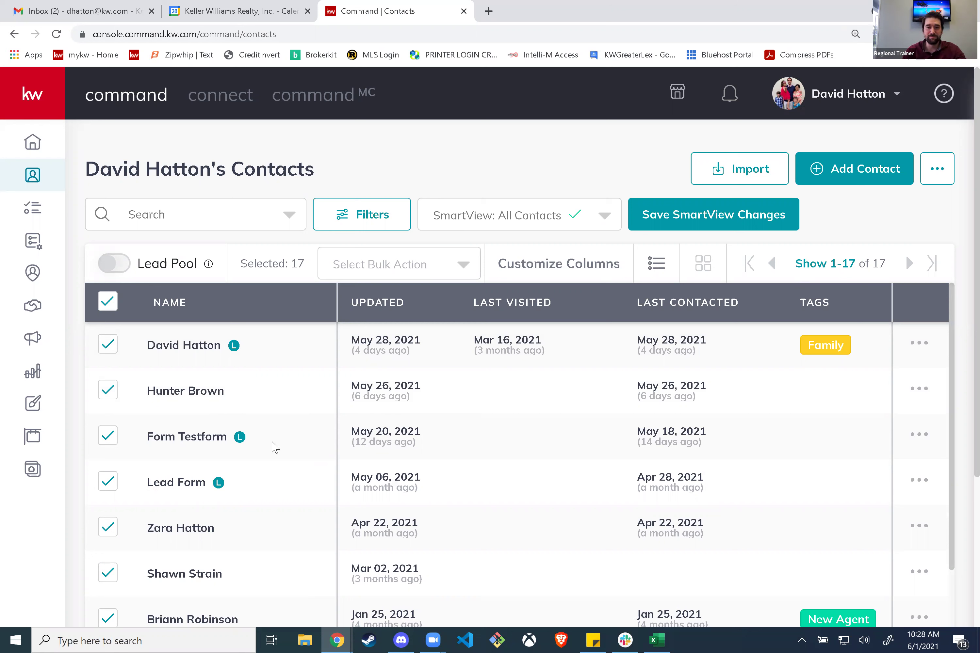
scroll(297, 462, down, 3)
scroll(297, 457, down, 3)
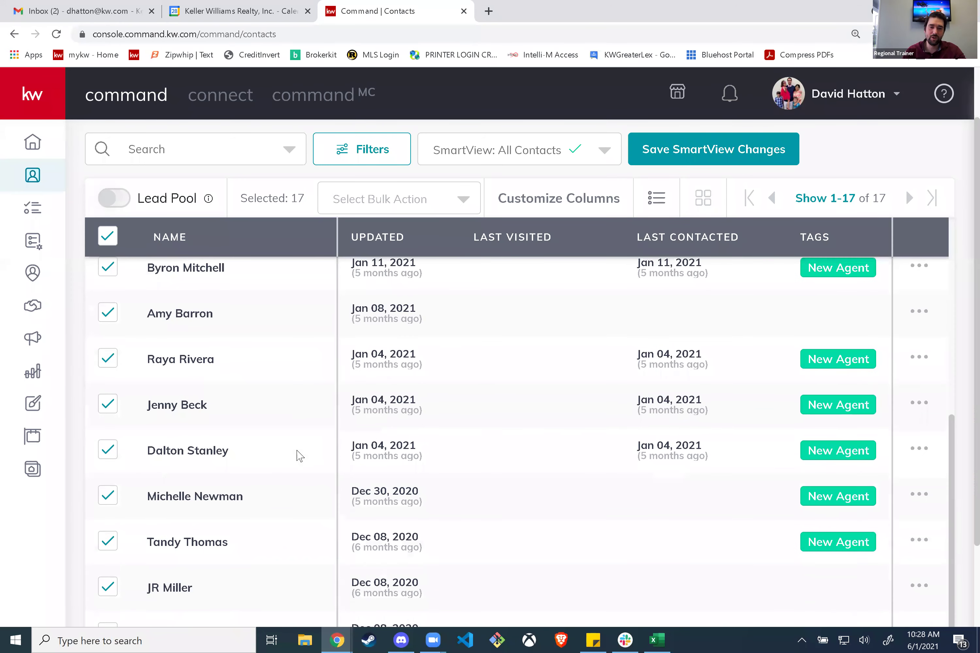
scroll(303, 451, up, 6)
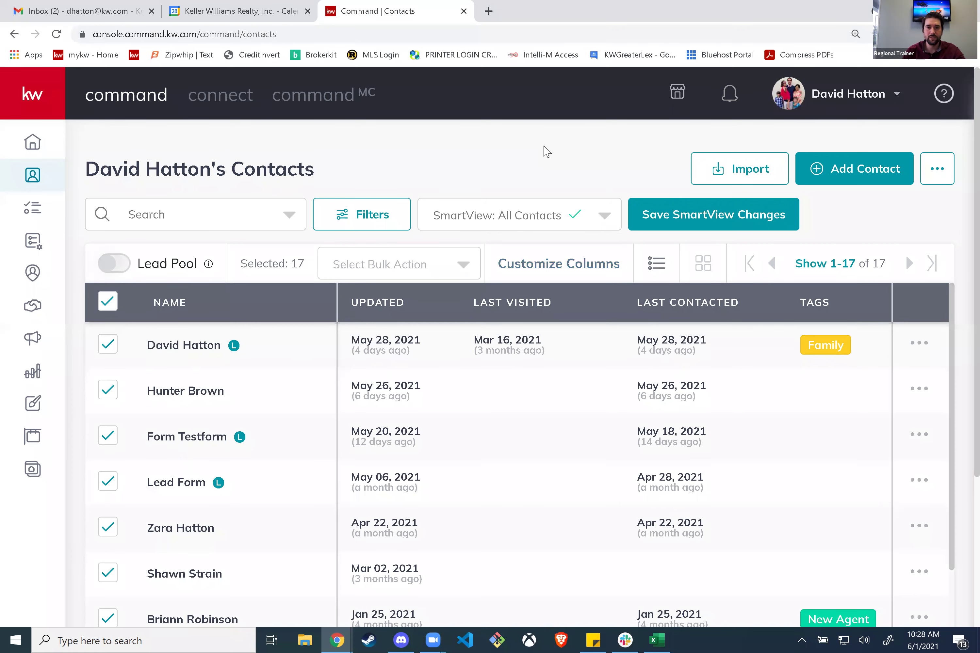
click(108, 302)
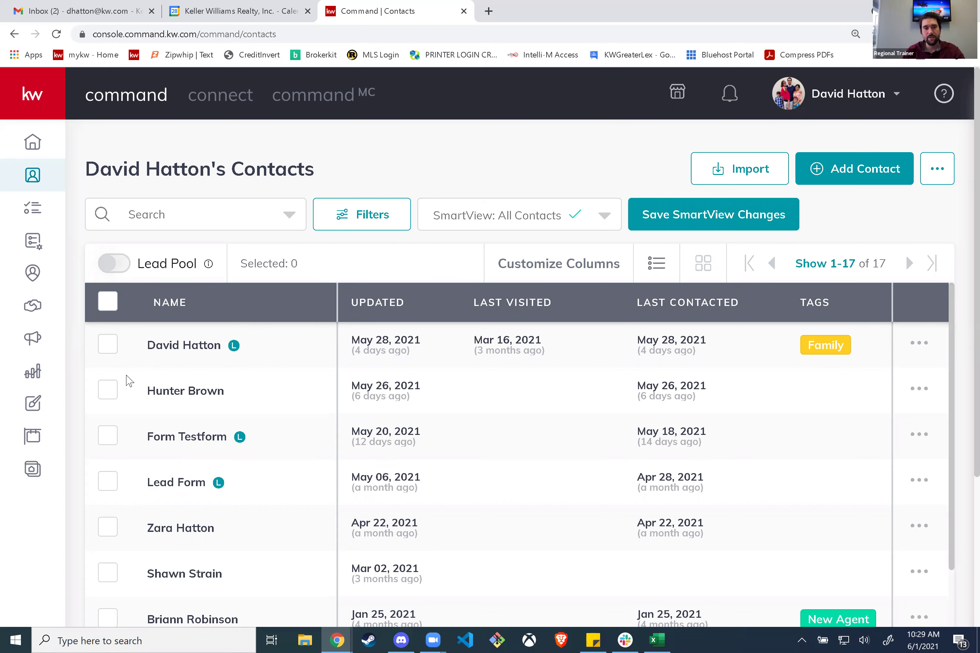
Check and uncheck the first two contacts, then tick select-all for all 17
click(107, 345)
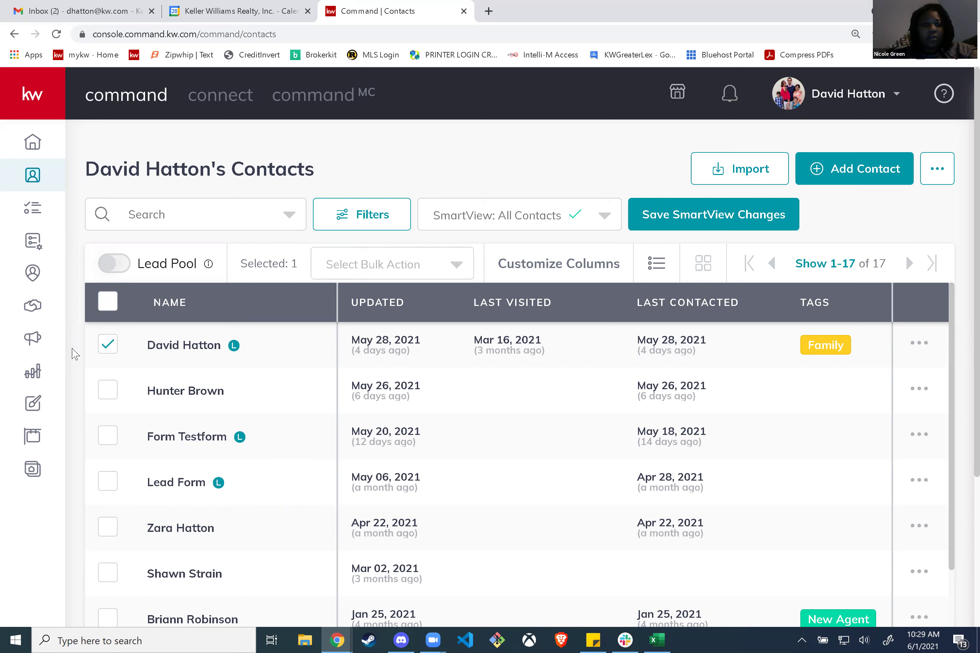
click(105, 391)
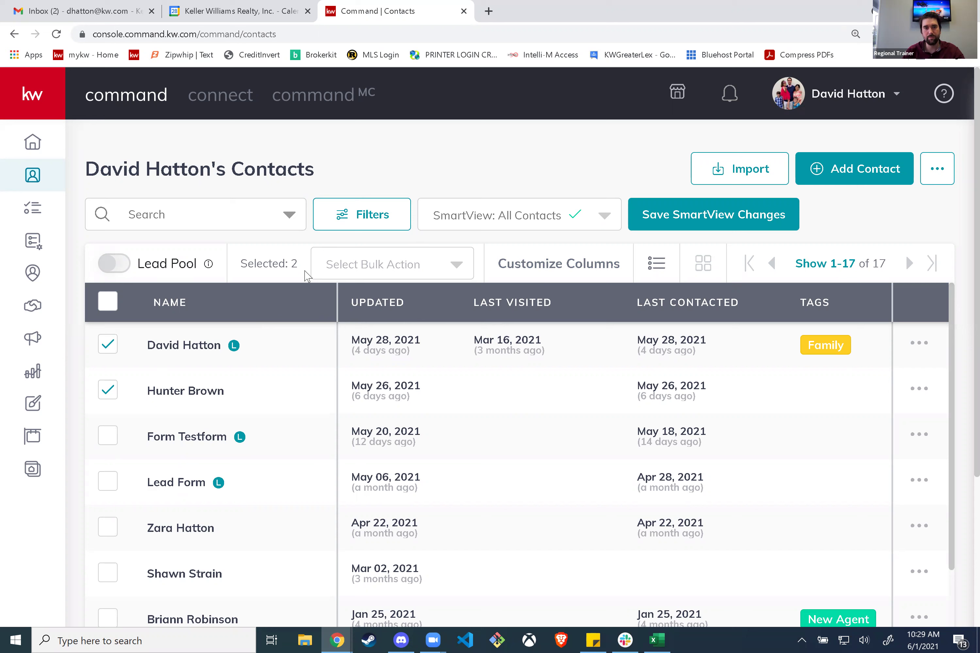
click(100, 337)
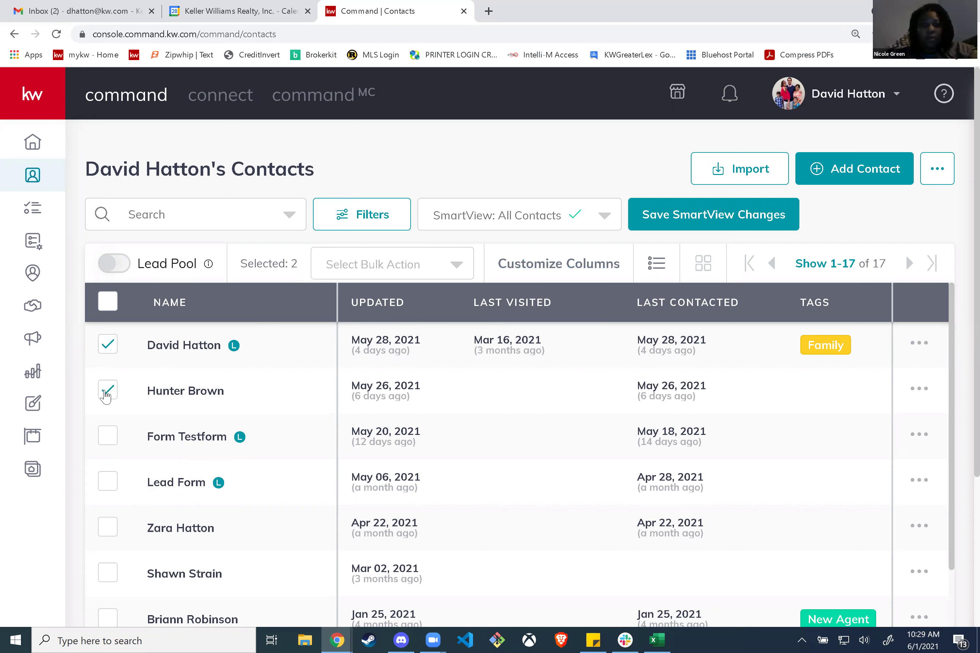
click(105, 392)
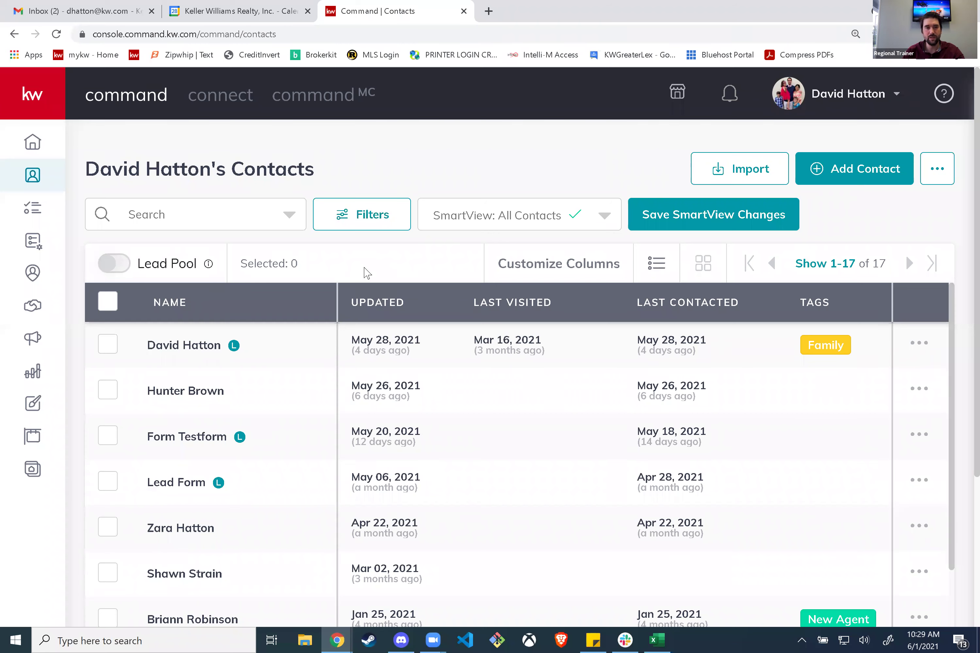
click(107, 302)
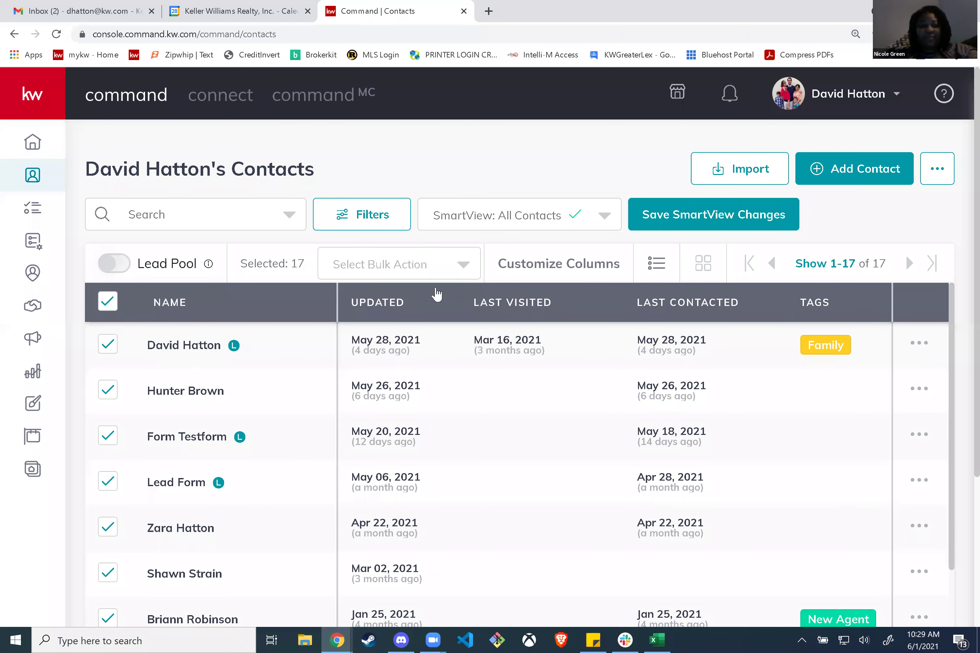
Show the bulk actions for all 17 contacts, scrolling past Export Contacts, Export Mailing Labels and Change Account
click(463, 264)
scroll(463, 267, down, 5)
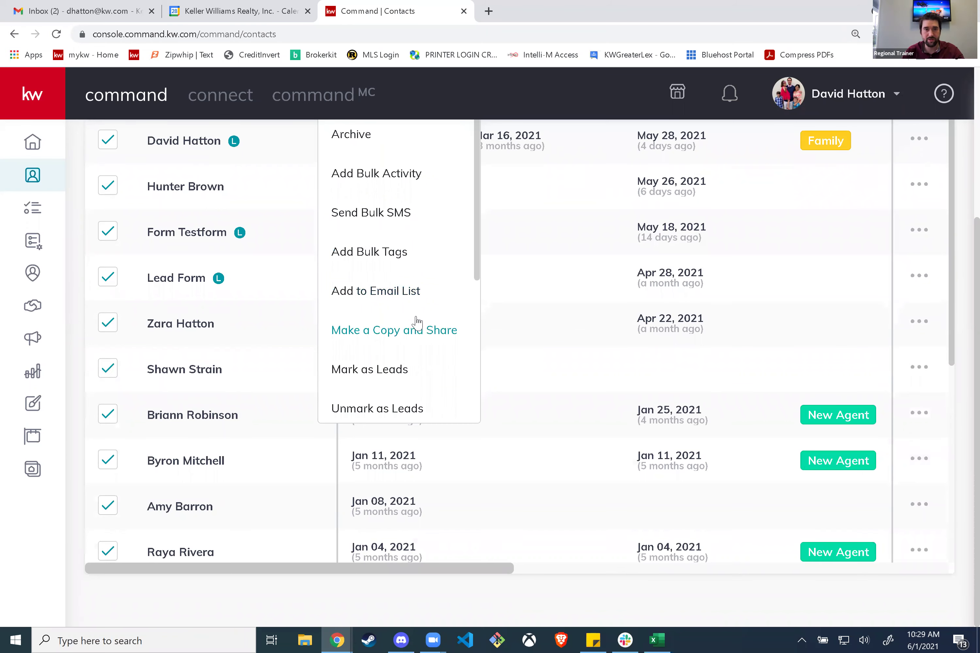
scroll(416, 323, up, 5)
scroll(417, 325, down, 3)
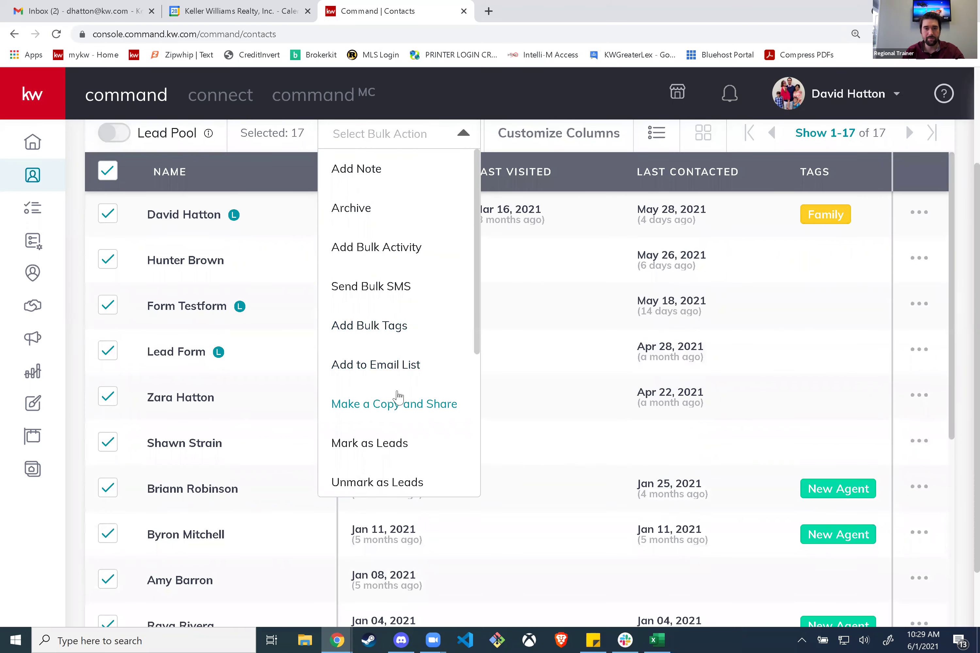
scroll(398, 396, down, 5)
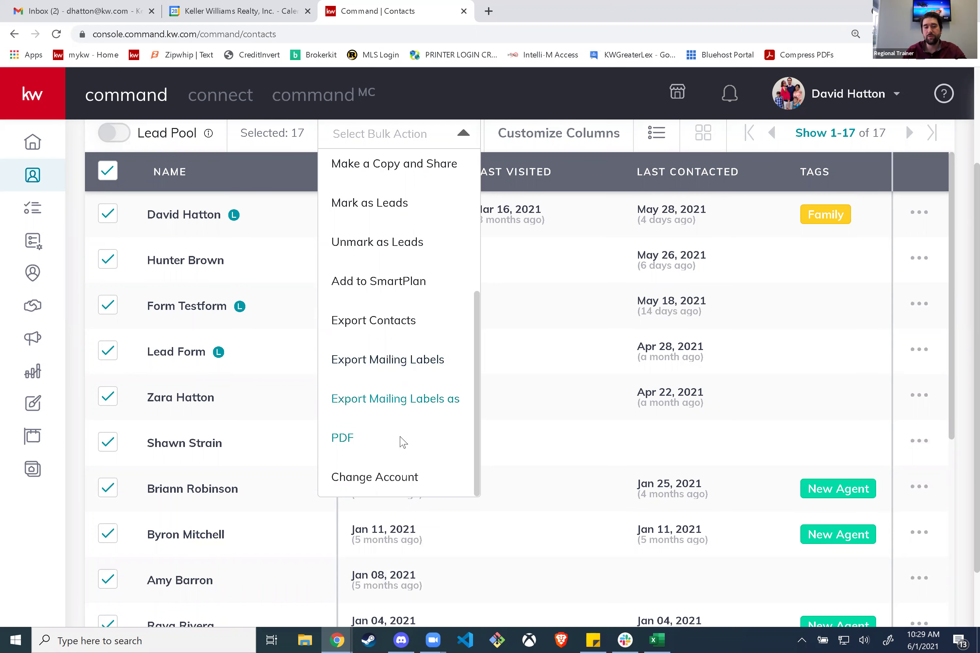
scroll(403, 442, down, 1)
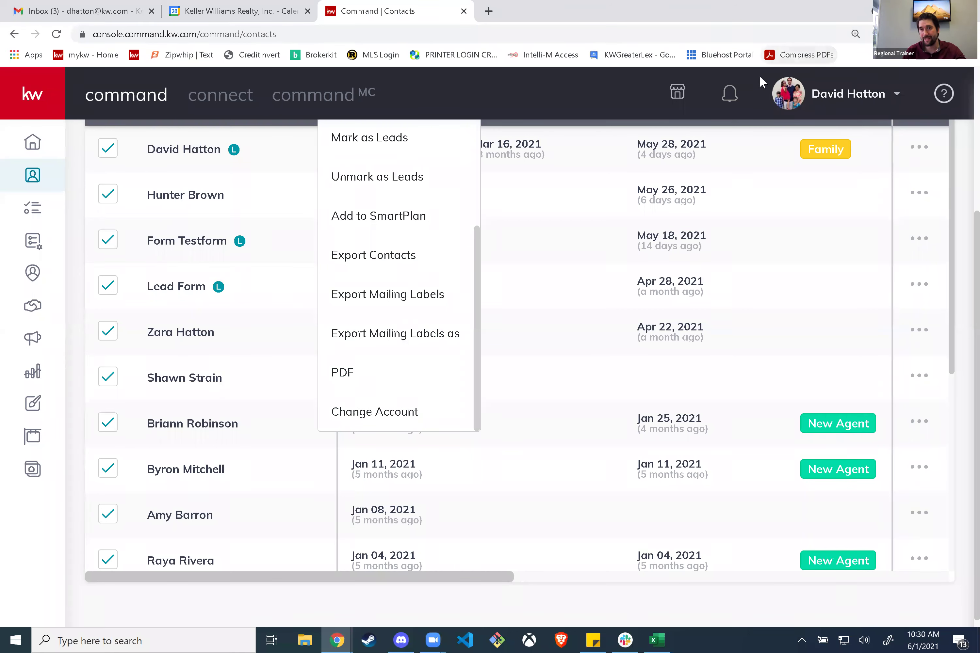
Check the other accounts in the account switcher, then close it to return to All Contacts
click(847, 100)
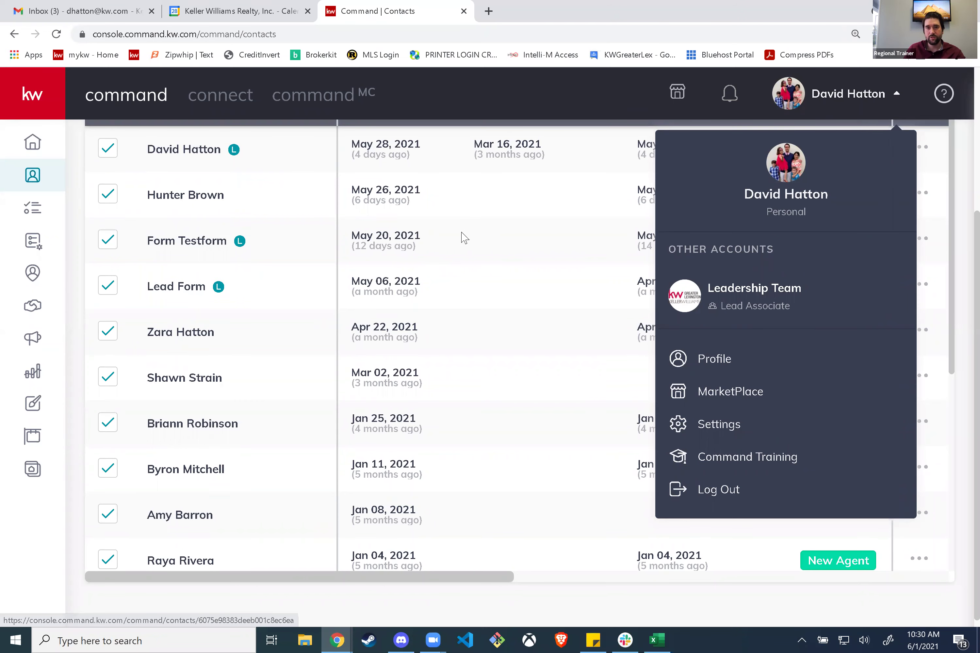
scroll(472, 215, up, 4)
click(489, 179)
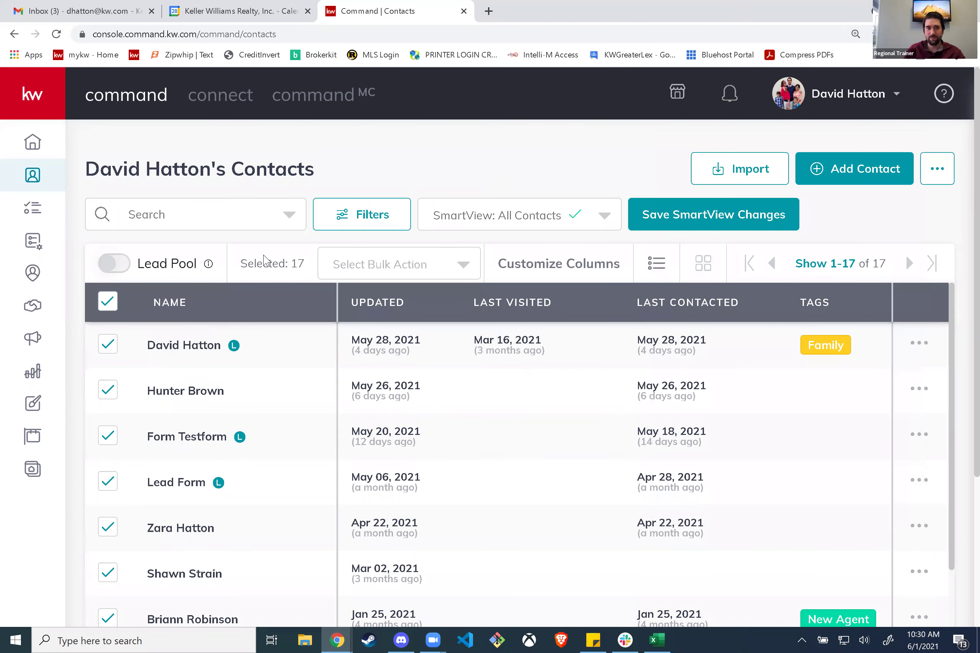
Scroll through the Select Bulk Action options for the selected contacts, then close the list
click(463, 264)
scroll(380, 392, down, 5)
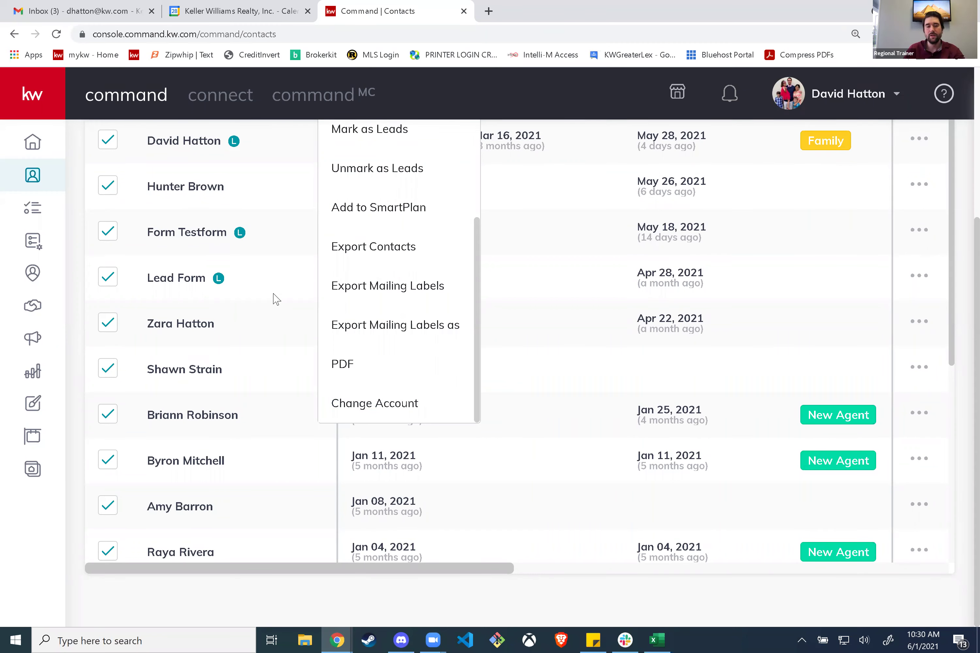
scroll(518, 182, up, 5)
click(521, 177)
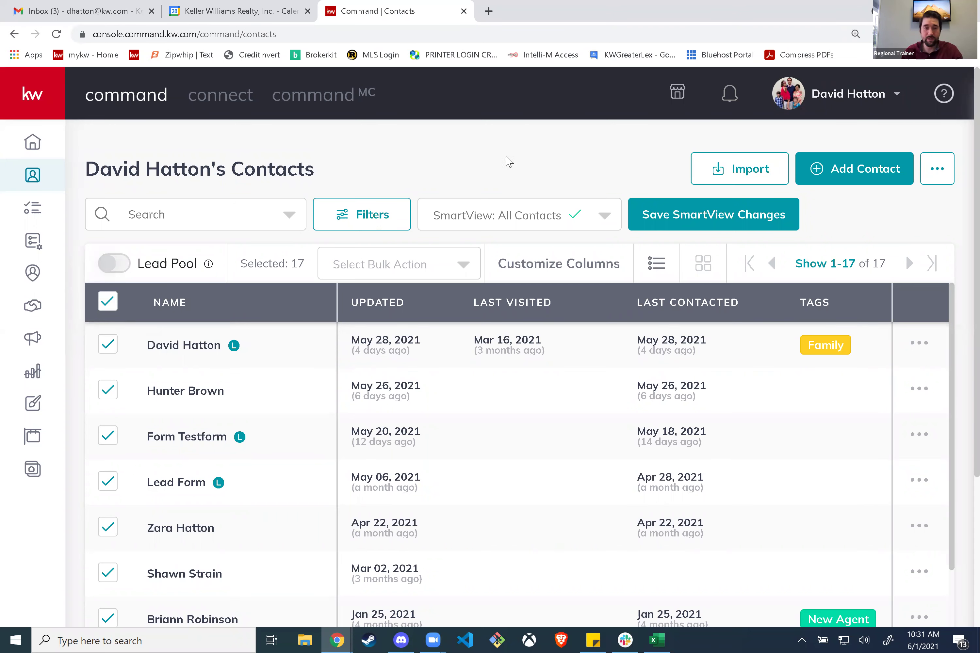
Review the bulk actions once more, then untick select-all to deselect all 17 contacts
click(467, 268)
scroll(447, 295, down, 5)
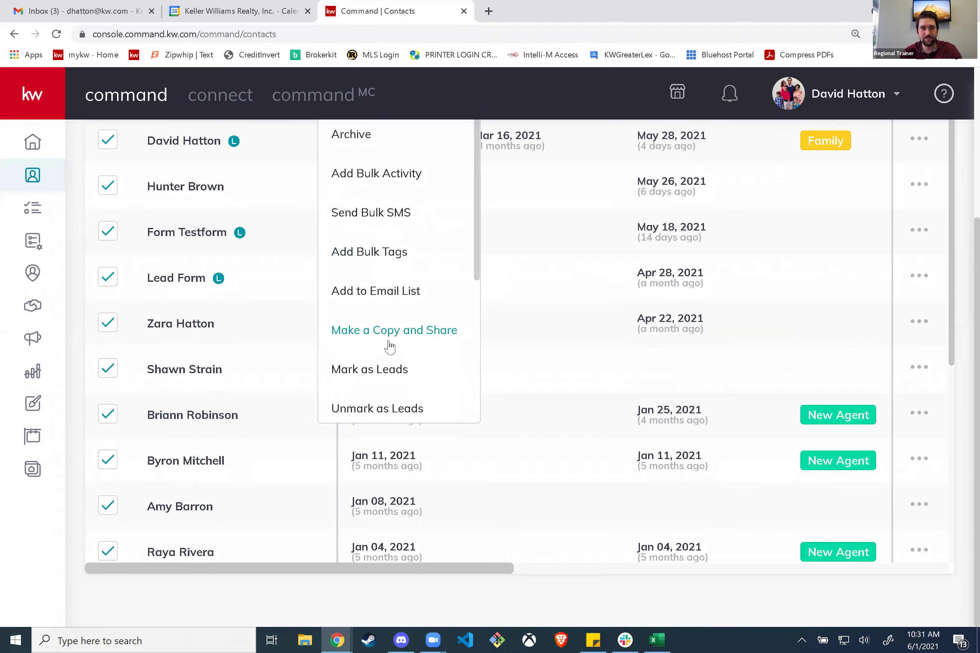
scroll(375, 312, up, 2)
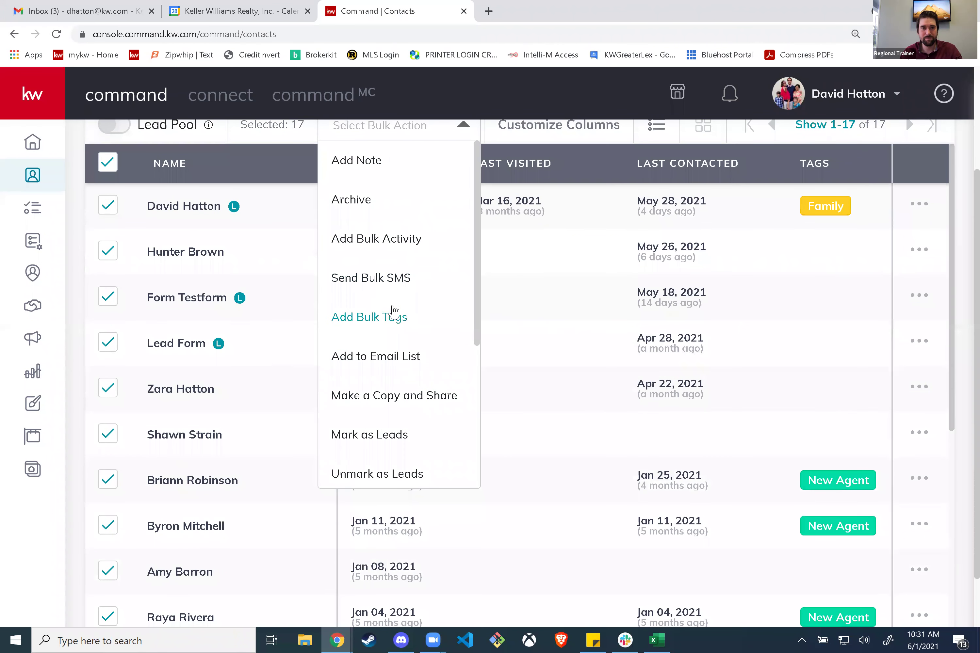
scroll(395, 317, up, 3)
scroll(397, 344, down, 1)
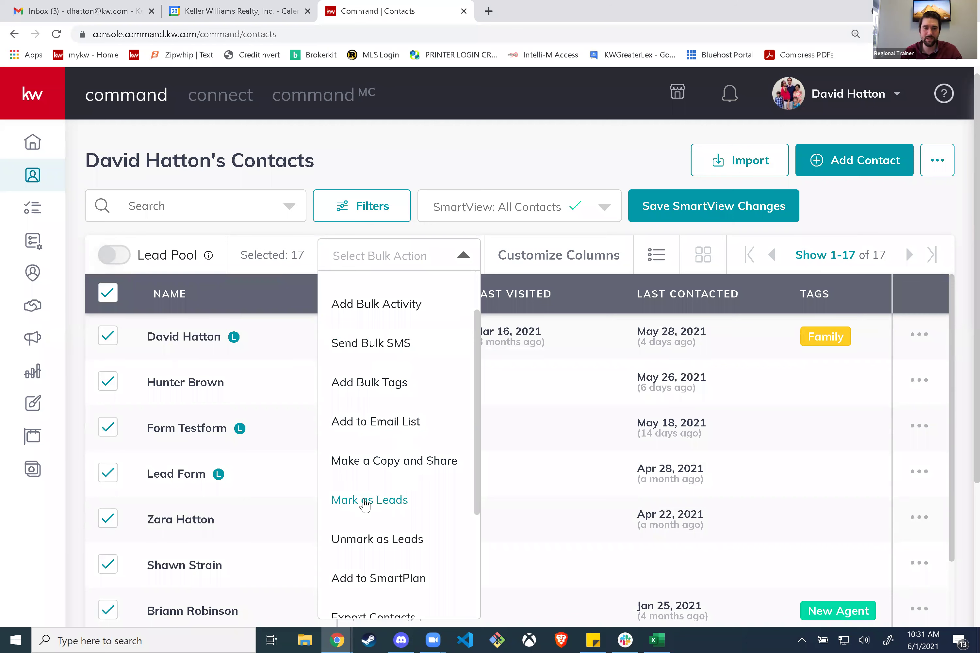
scroll(385, 514, down, 1)
scroll(389, 513, down, 2)
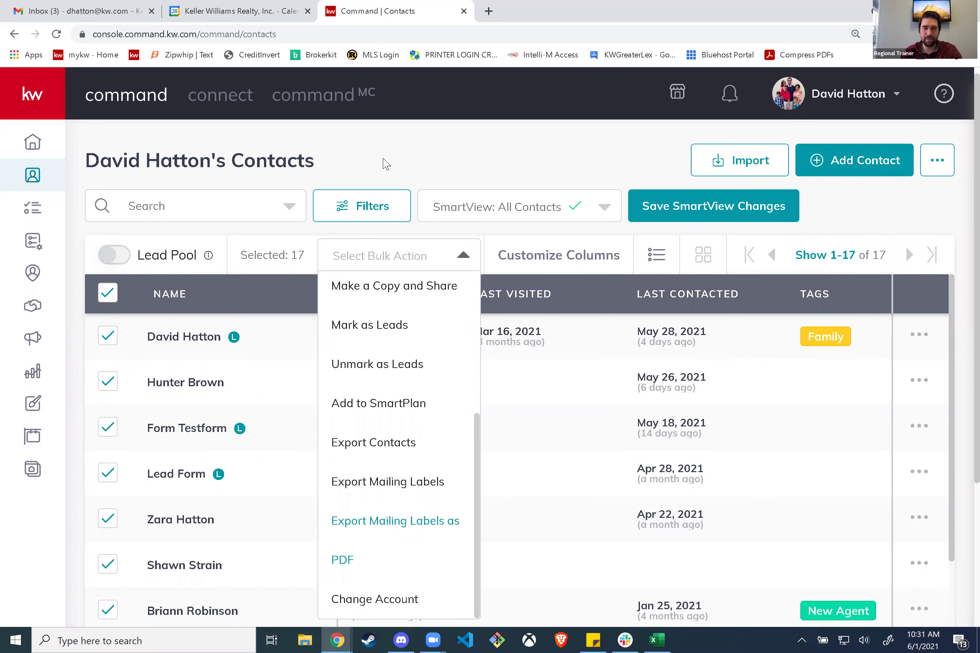
click(479, 146)
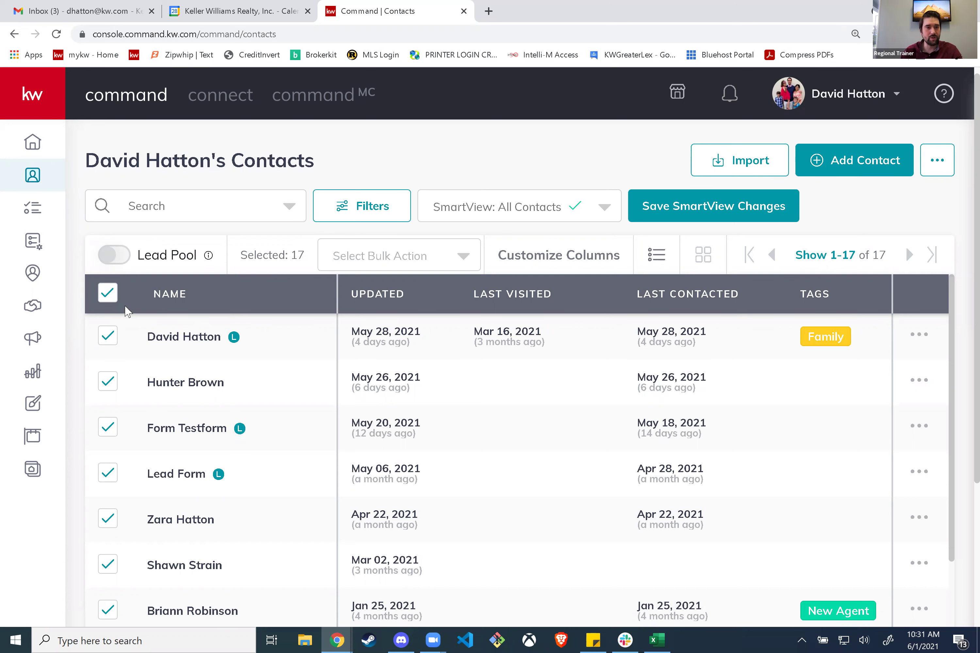
click(107, 293)
Open the first contact's detail page and toggle its lead marking
click(195, 342)
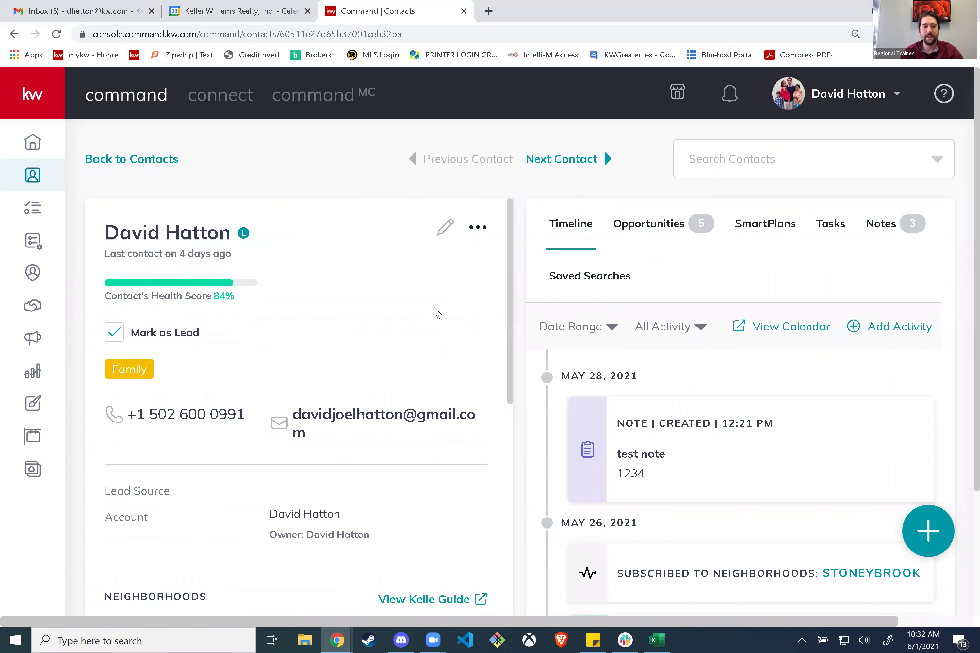
scroll(348, 383, down, 8)
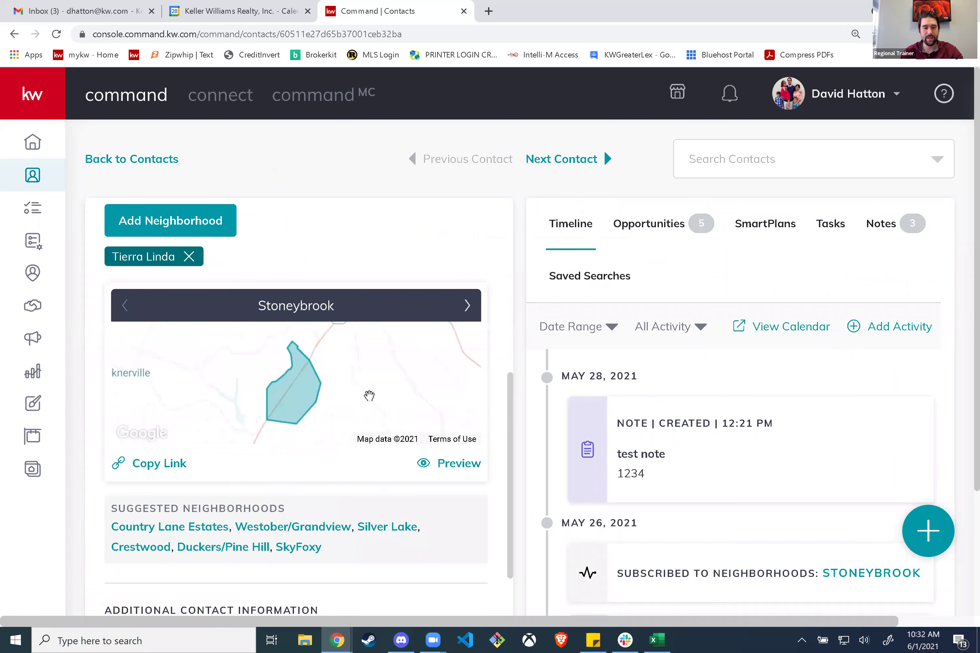
scroll(371, 398, up, 8)
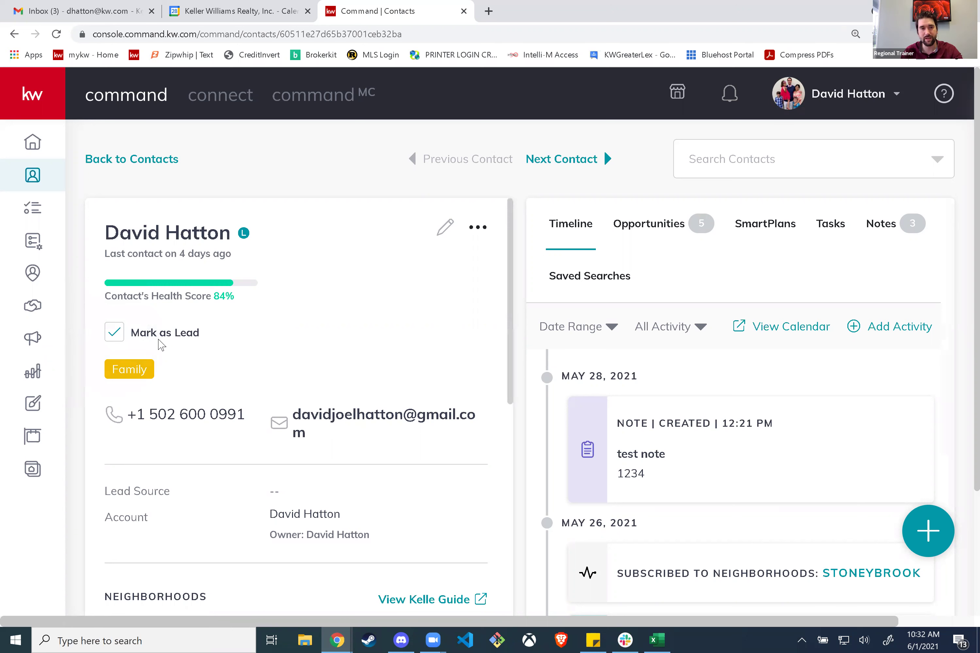
click(119, 334)
Add a neighborhood to the contact by picking it from the map
scroll(279, 550, down, 3)
scroll(283, 475, up, 3)
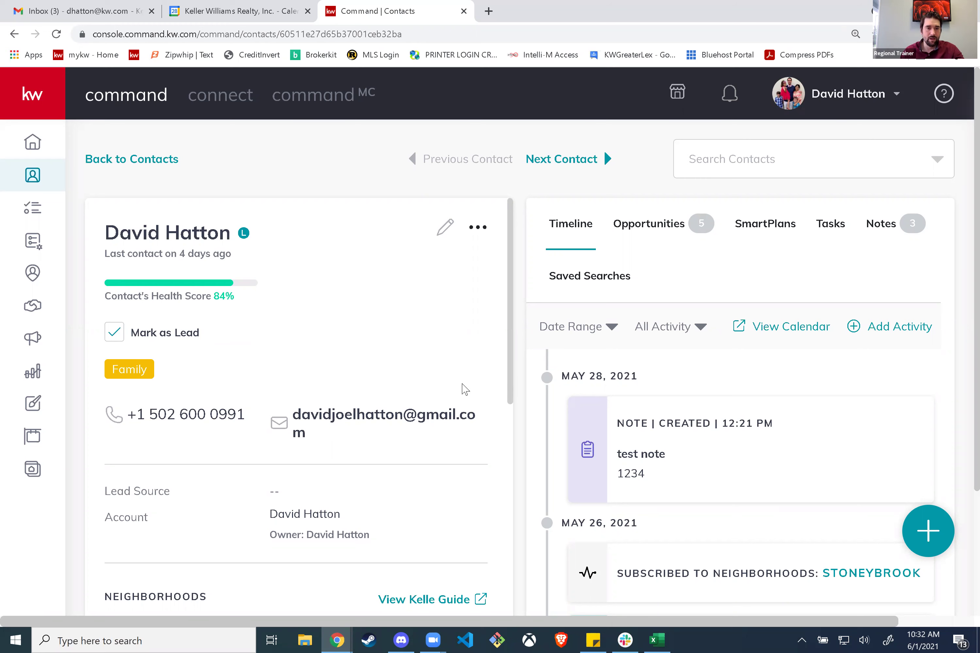
scroll(381, 392, down, 1)
scroll(381, 391, down, 1)
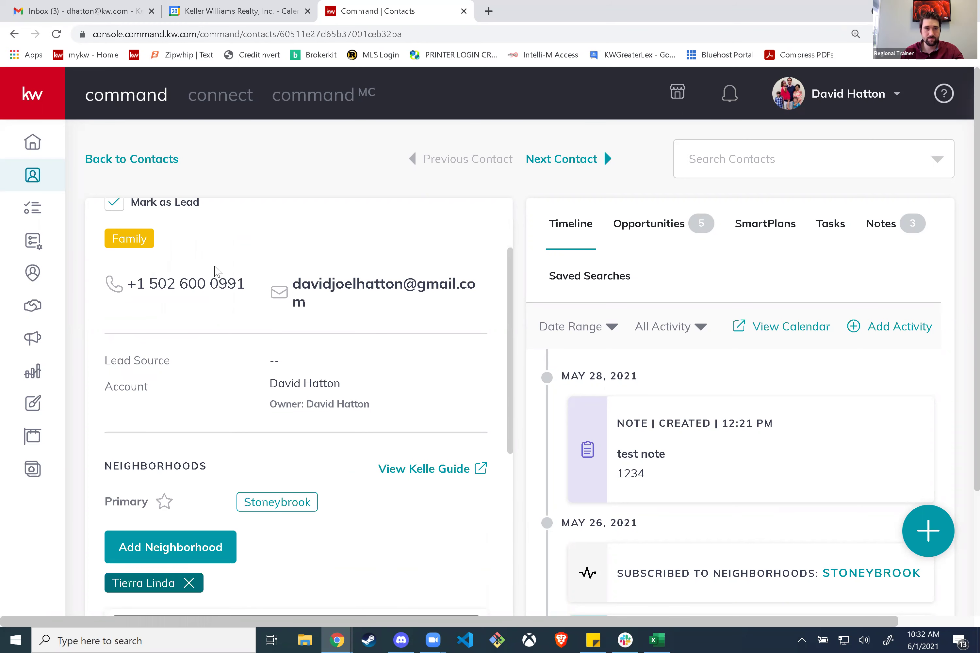
scroll(216, 312, up, 2)
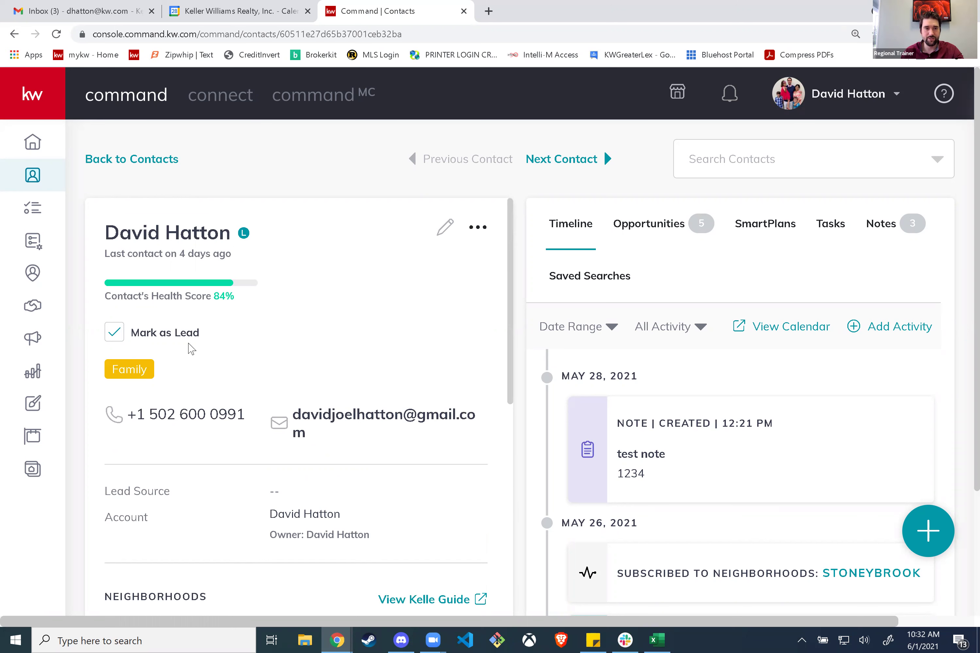
scroll(298, 405, down, 3)
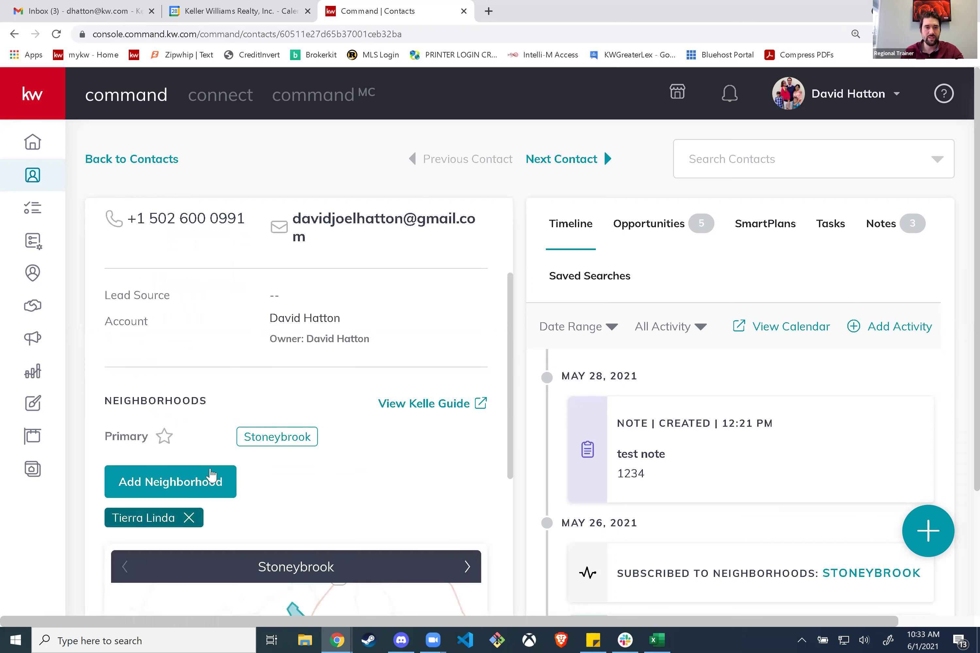
scroll(271, 479, down, 1)
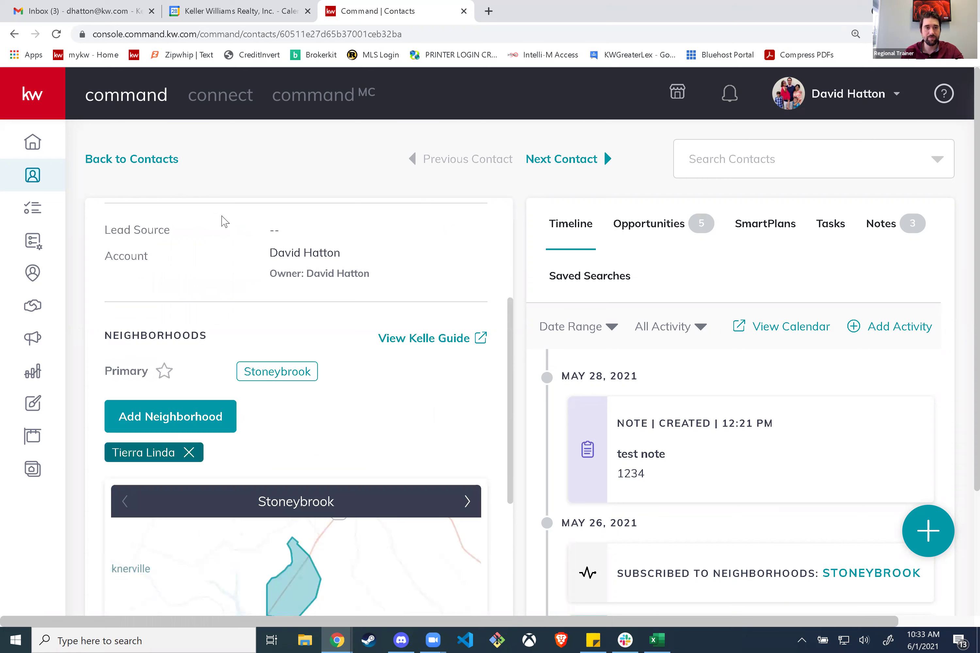
scroll(189, 368, down, 2)
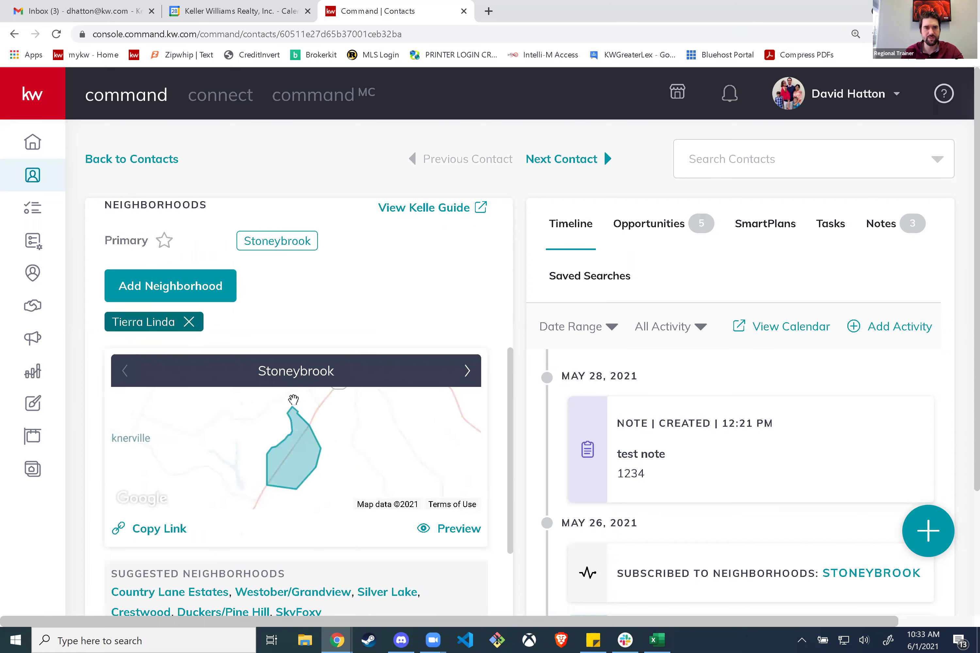
scroll(323, 356, up, 1)
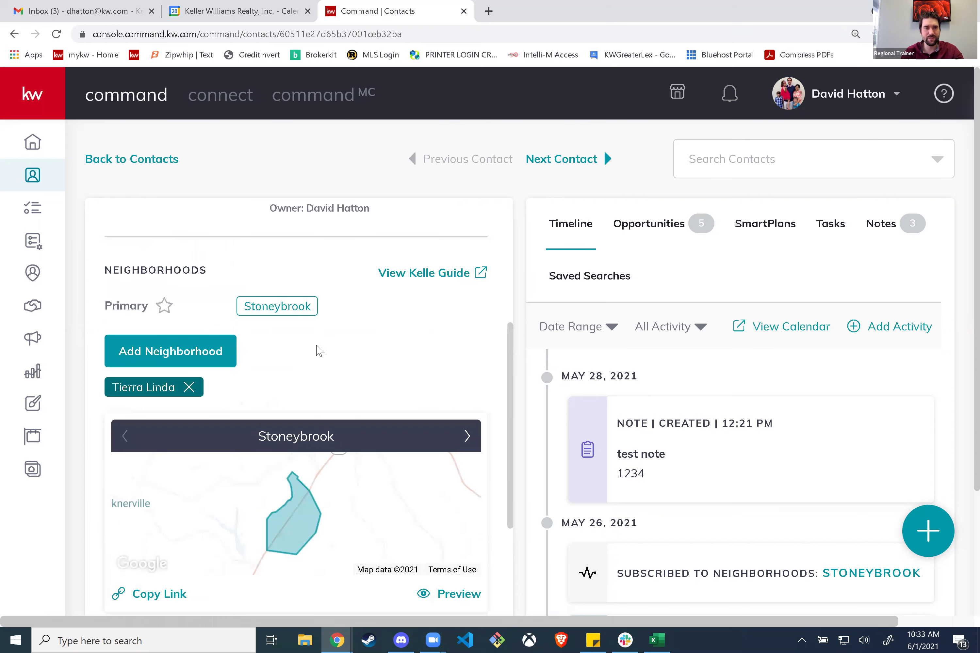
click(192, 349)
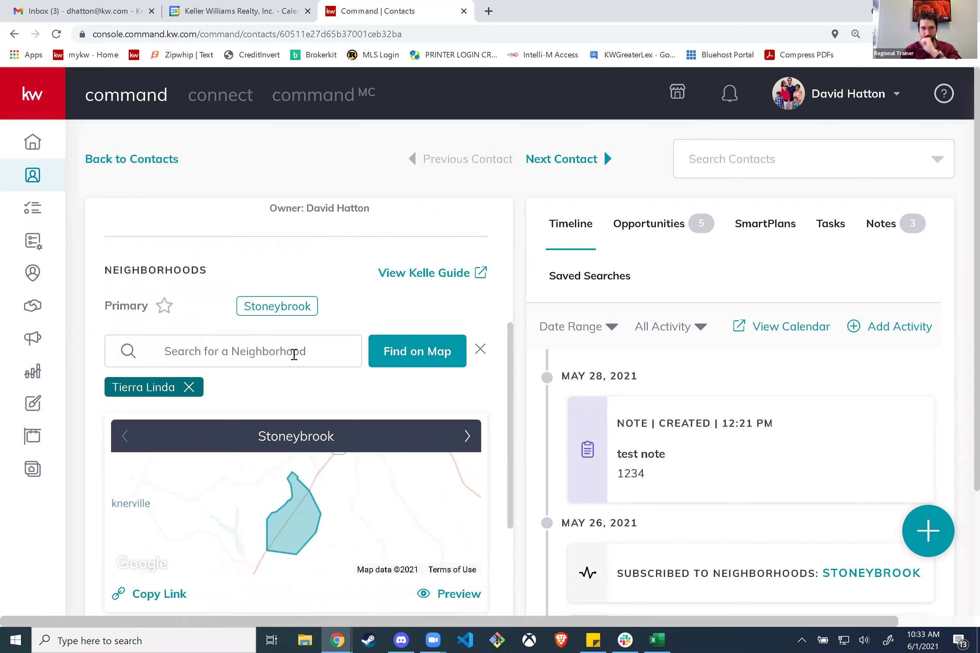
click(416, 351)
Find the Lexington address starting '1908' on the map and zoom in around it
click(235, 157)
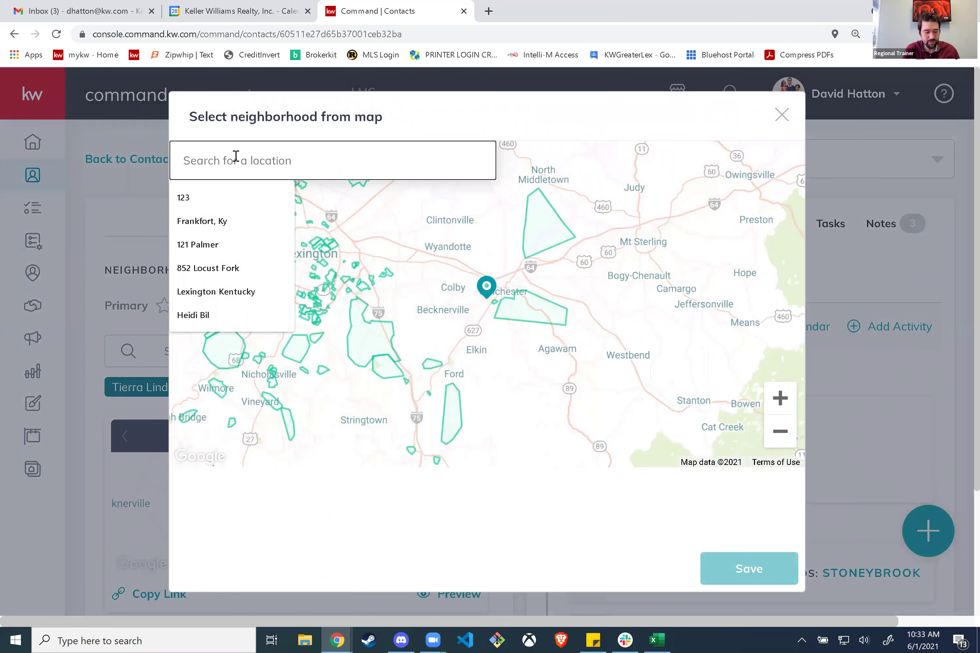
text(1908)
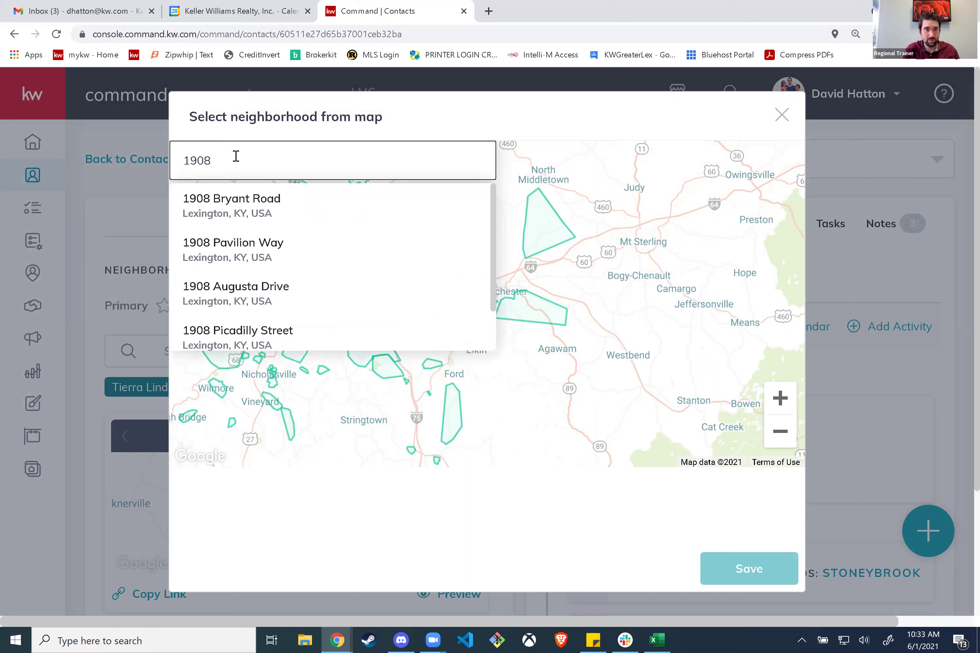
click(240, 209)
scroll(508, 318, down, 2)
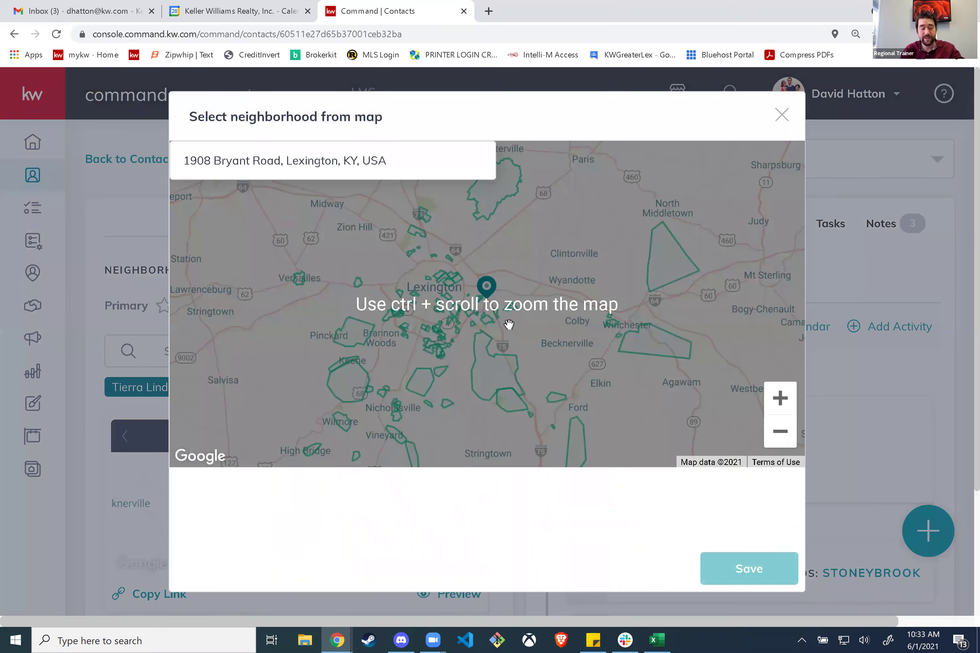
scroll(508, 321, up, 7)
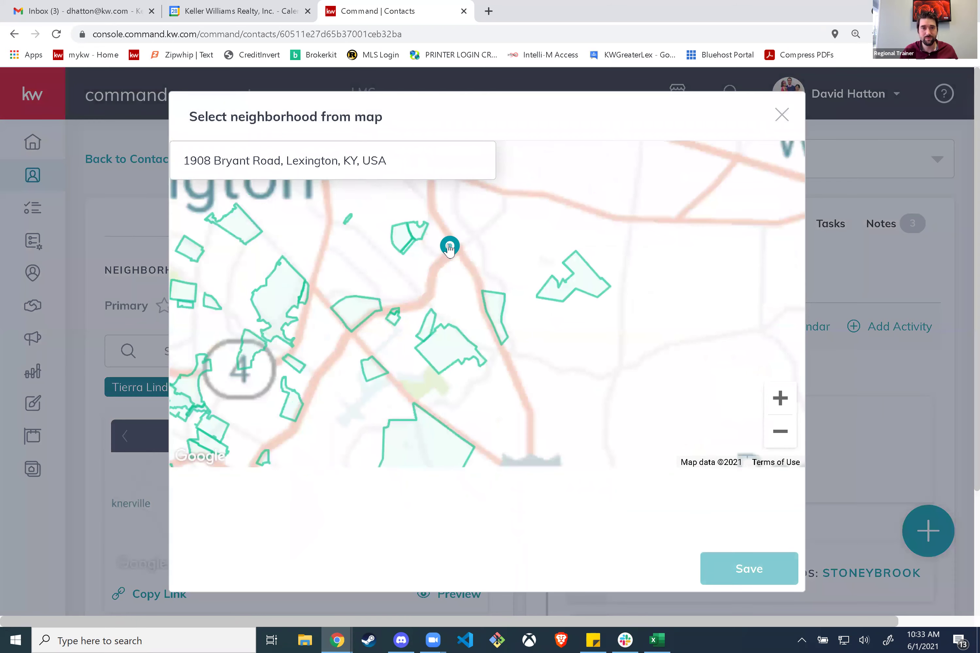
scroll(573, 278, down, 3)
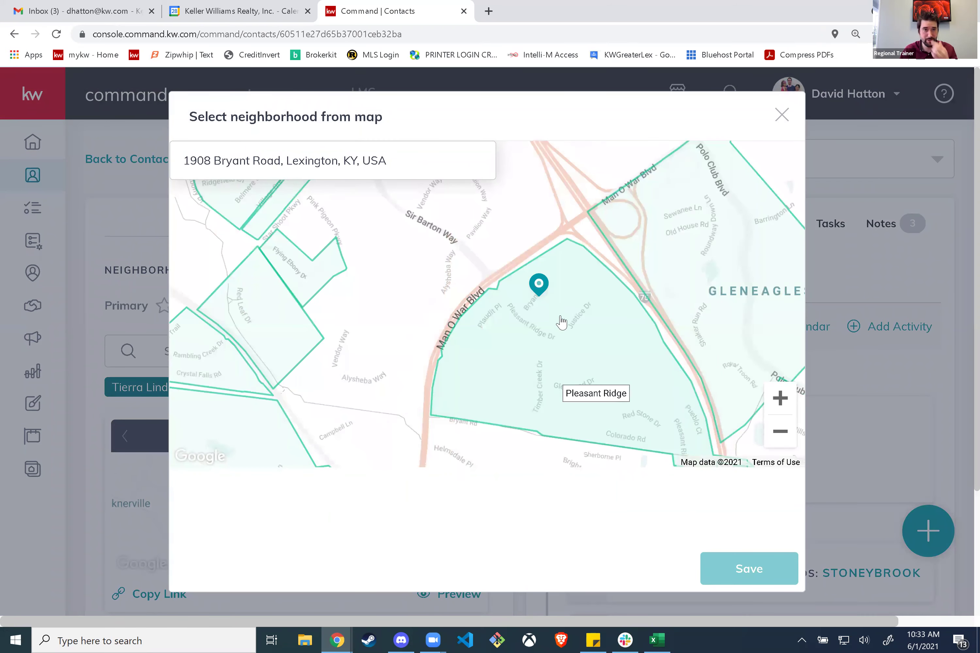
Select Pleasant Ridge, Gleneagles and The Shetlands, then close the map without saving
click(567, 402)
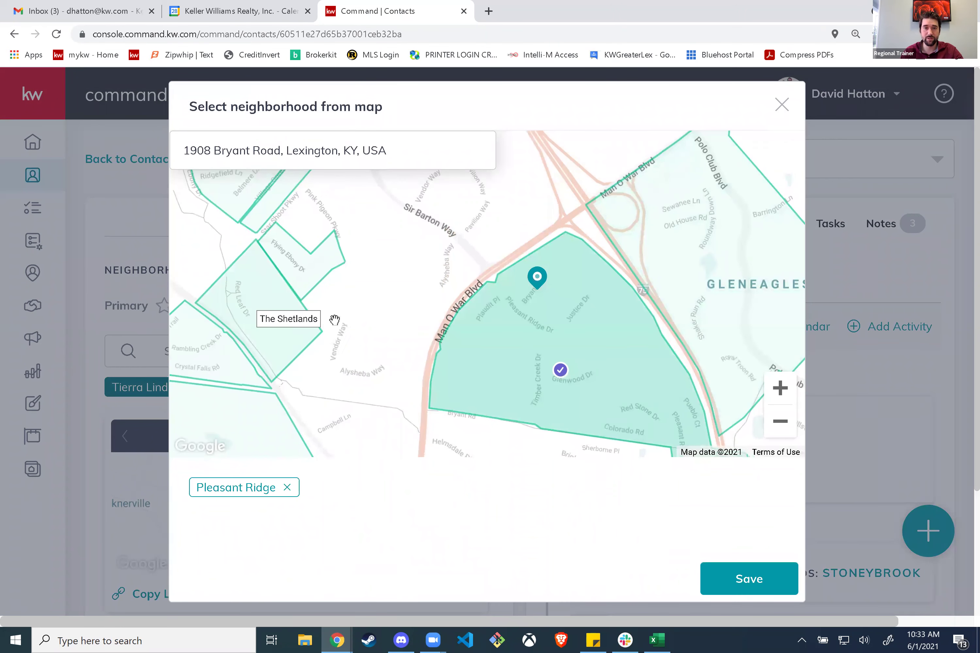
click(707, 275)
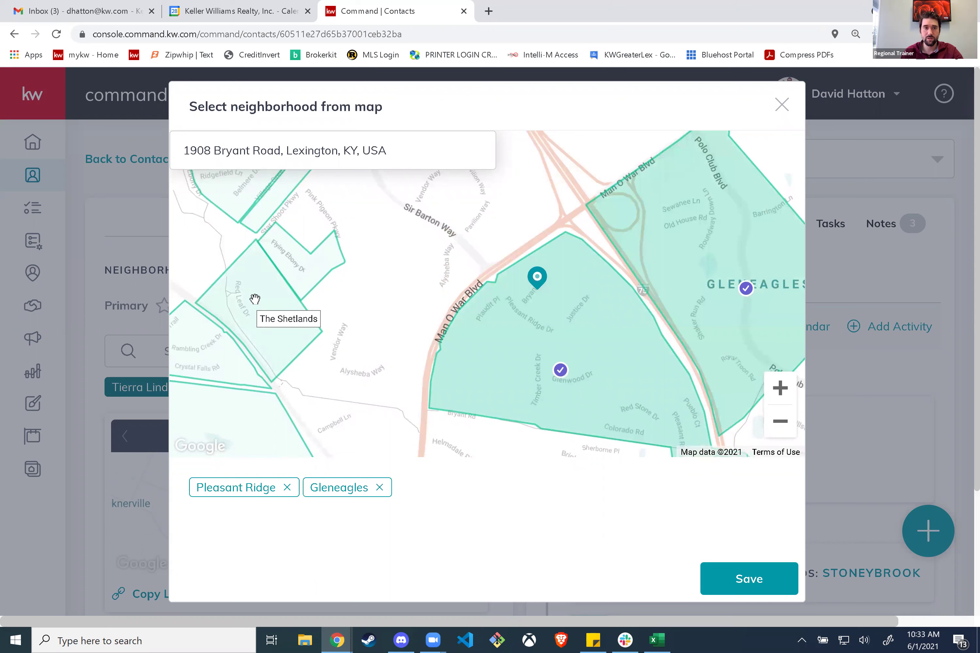
click(249, 317)
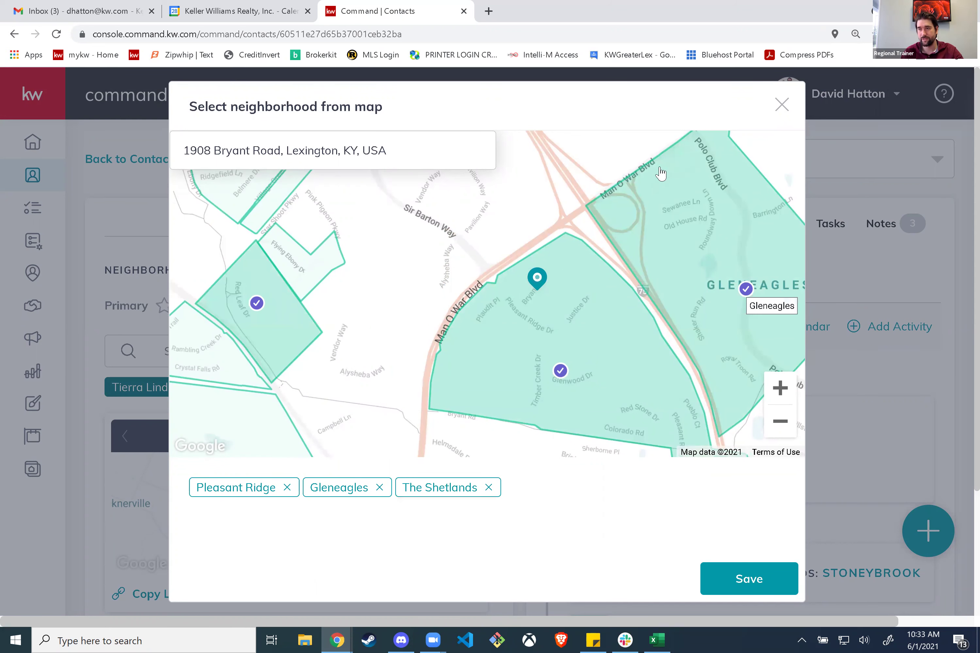
click(775, 107)
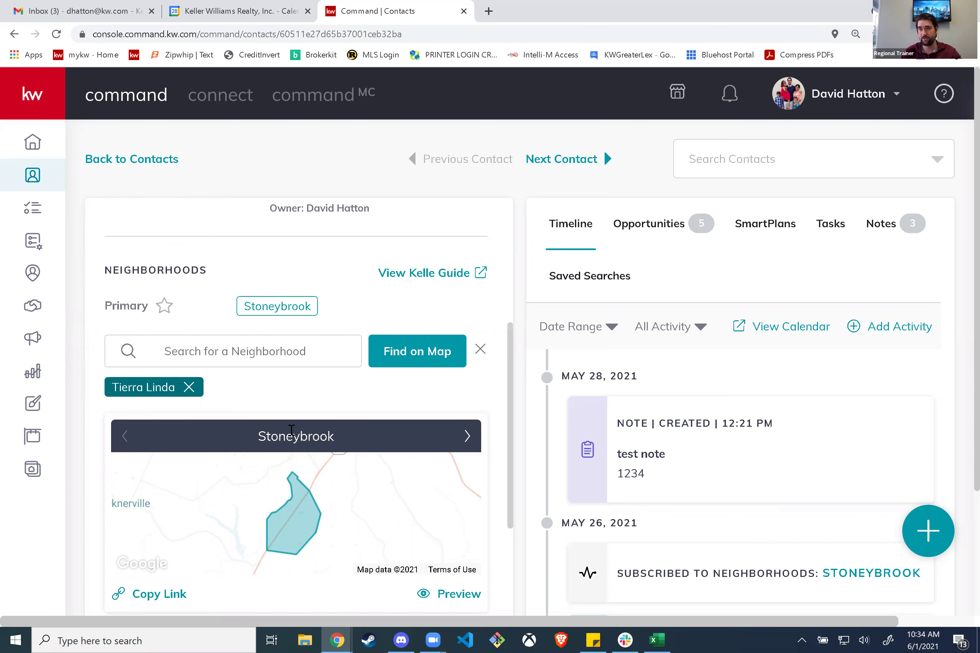
Close the Chrome calendar reminder covering the contact page
scroll(291, 430, down, 3)
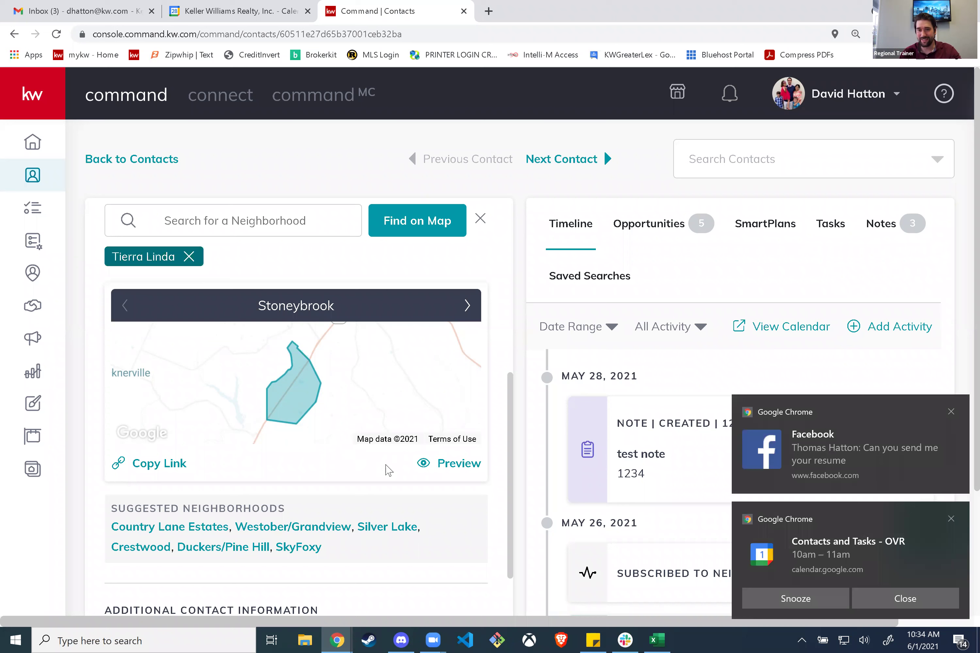
click(902, 599)
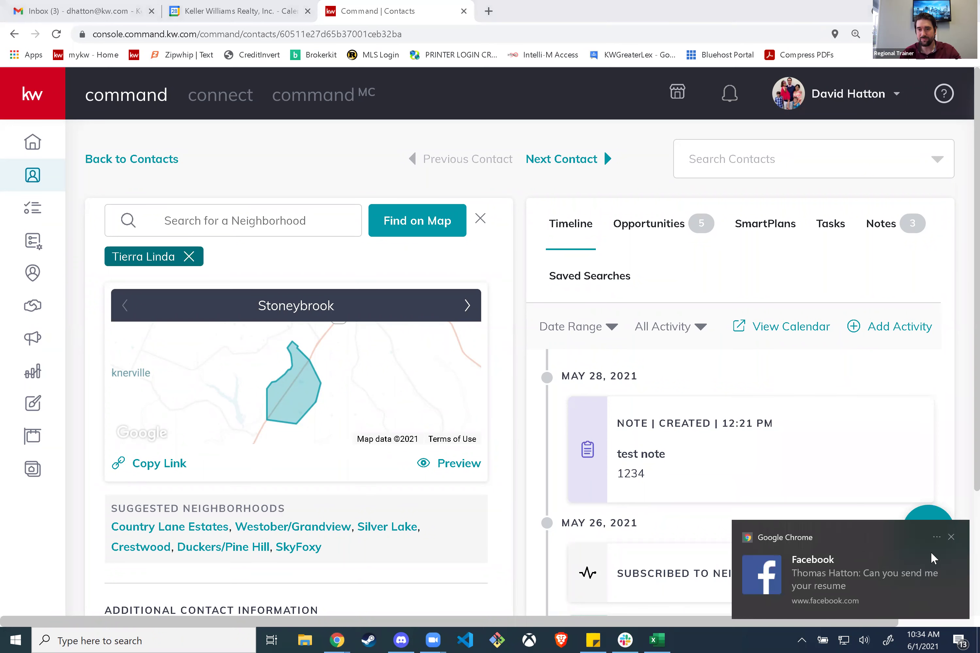
Dismiss the Facebook notification and review the Additional Contact Information and About sections
click(951, 537)
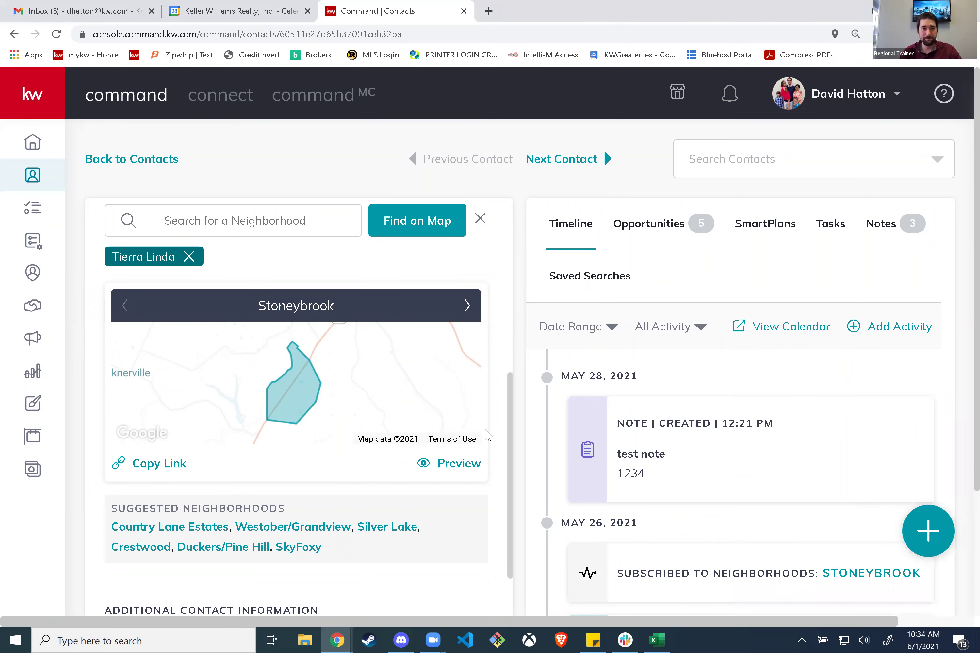
scroll(369, 429, down, 5)
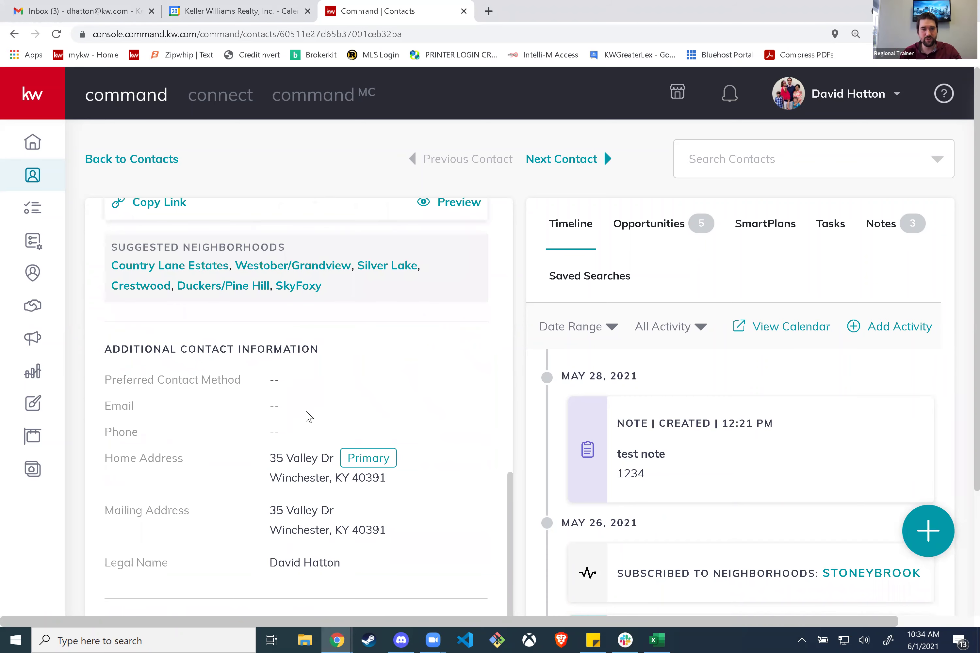
scroll(290, 462, down, 3)
scroll(286, 466, down, 1)
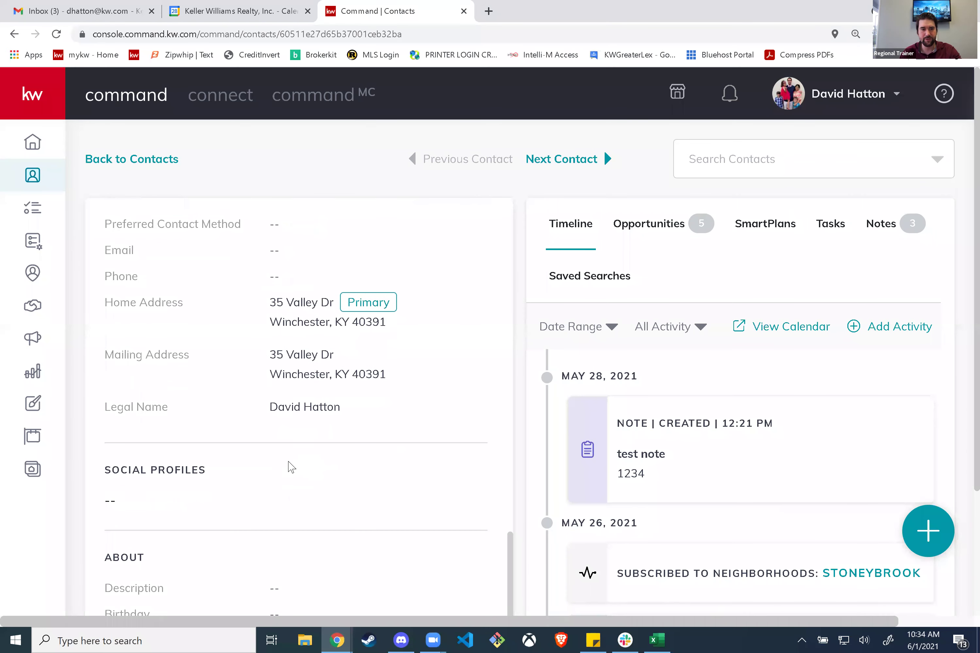
scroll(241, 489, down, 4)
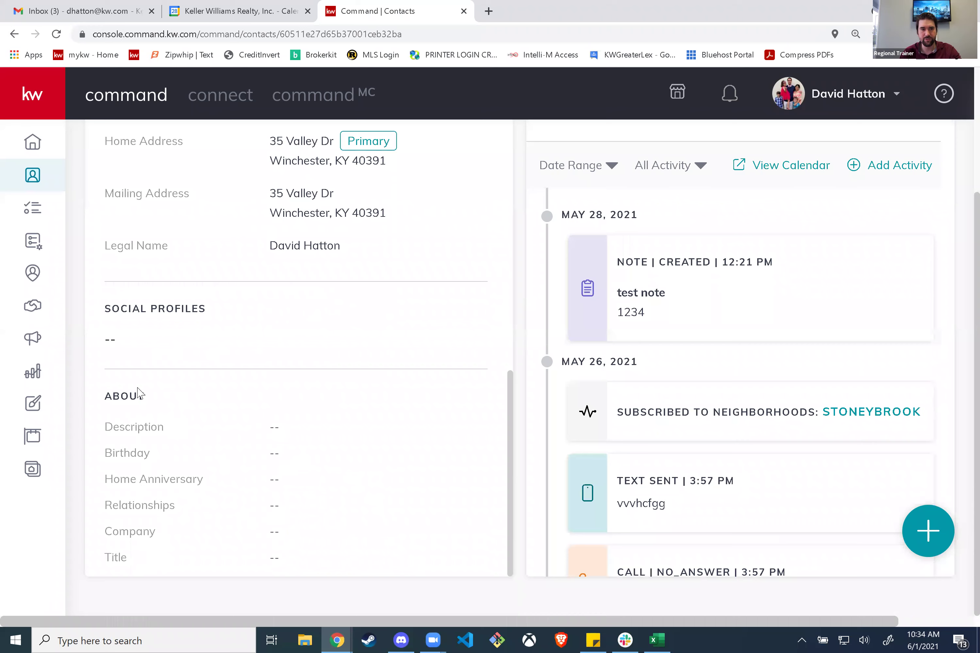
scroll(327, 480, up, 10)
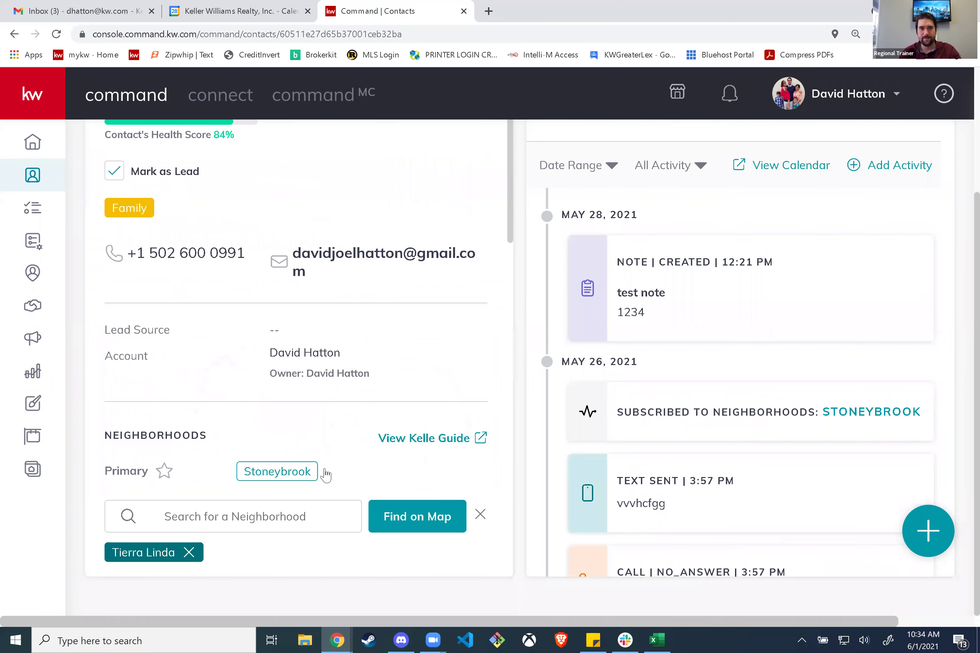
scroll(330, 336, up, 4)
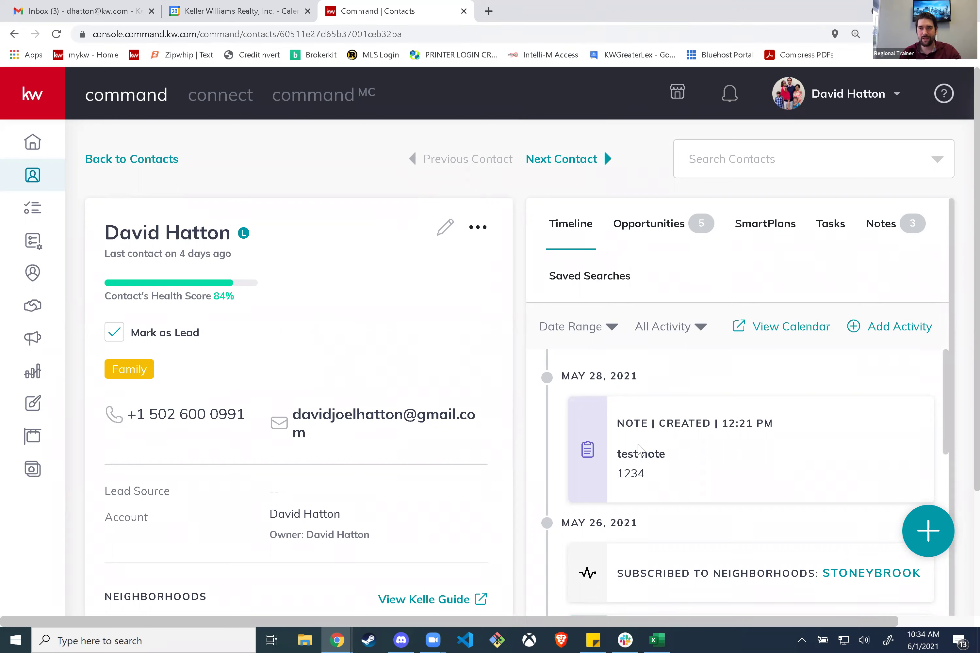
Scroll the timeline past notes, texts and calls back to the Mar 15 Closing Day email
scroll(729, 415, down, 10)
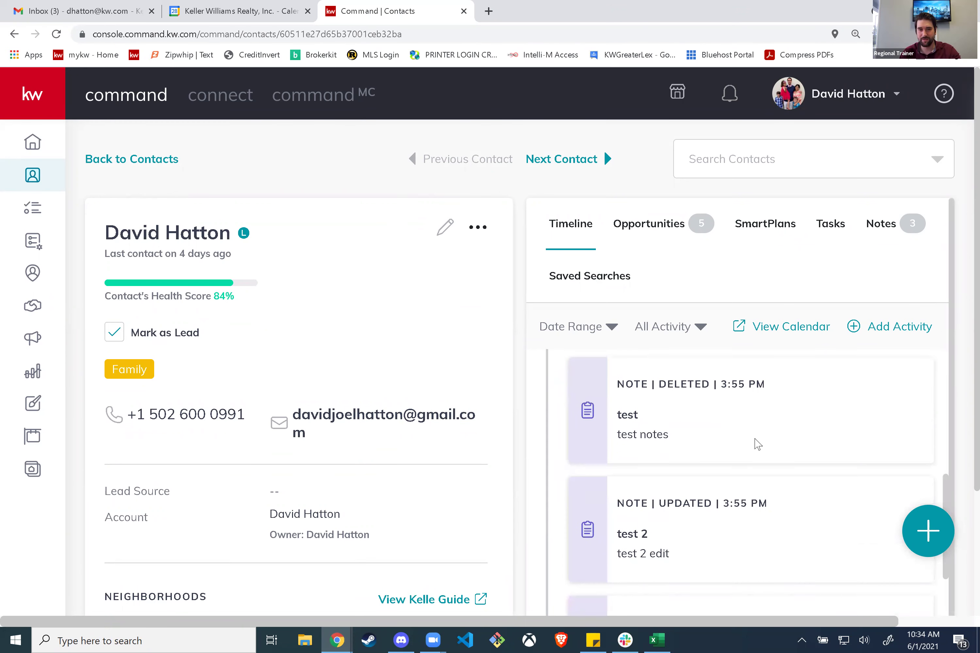
scroll(755, 438, up, 4)
scroll(761, 440, up, 5)
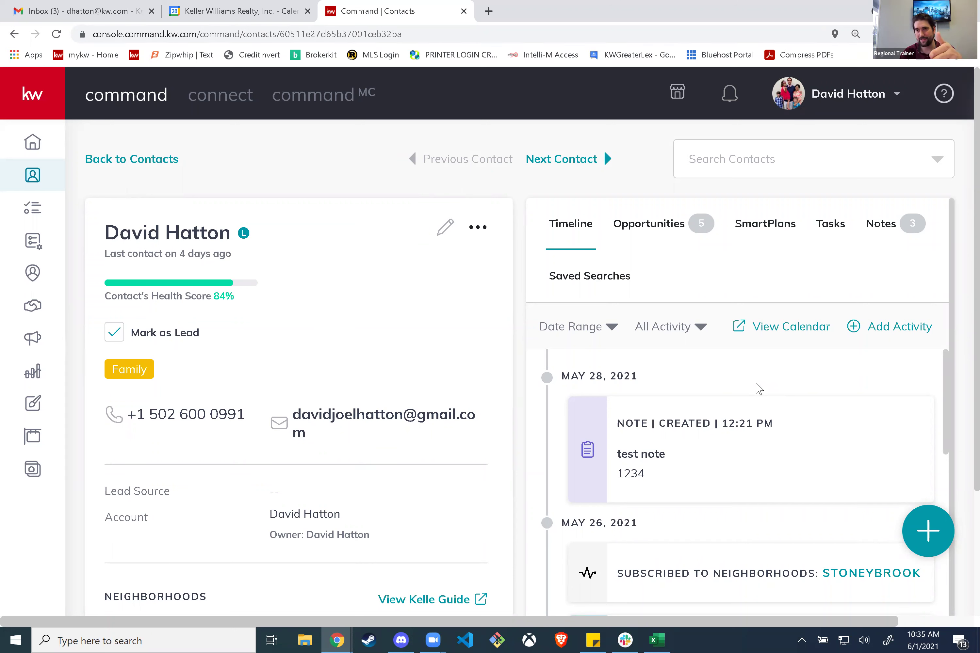
scroll(768, 370, down, 1)
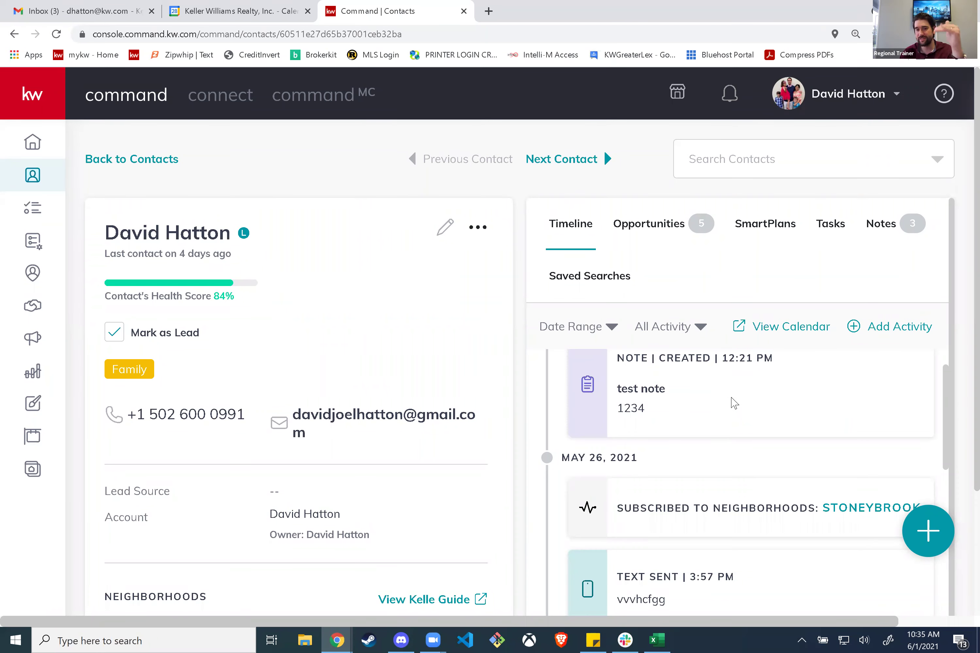
scroll(731, 402, down, 4)
scroll(733, 404, up, 2)
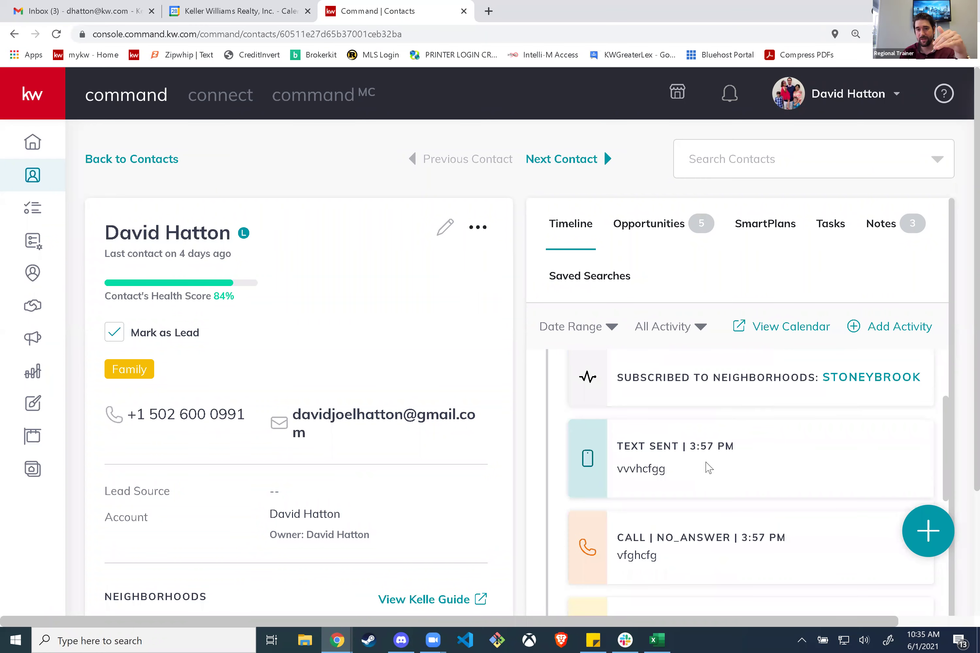
scroll(719, 453, up, 3)
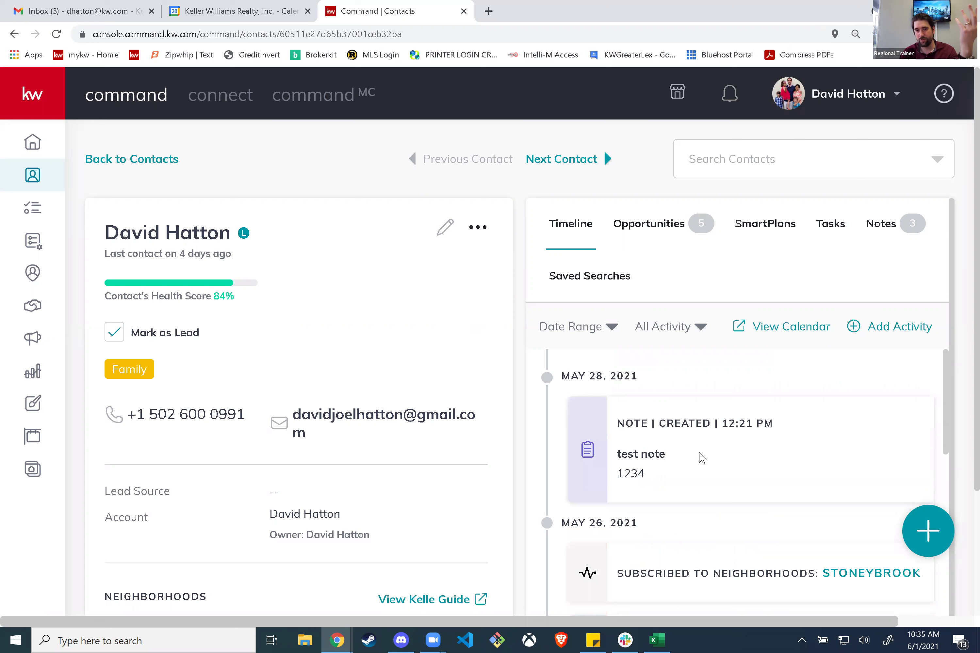
scroll(700, 459, down, 2)
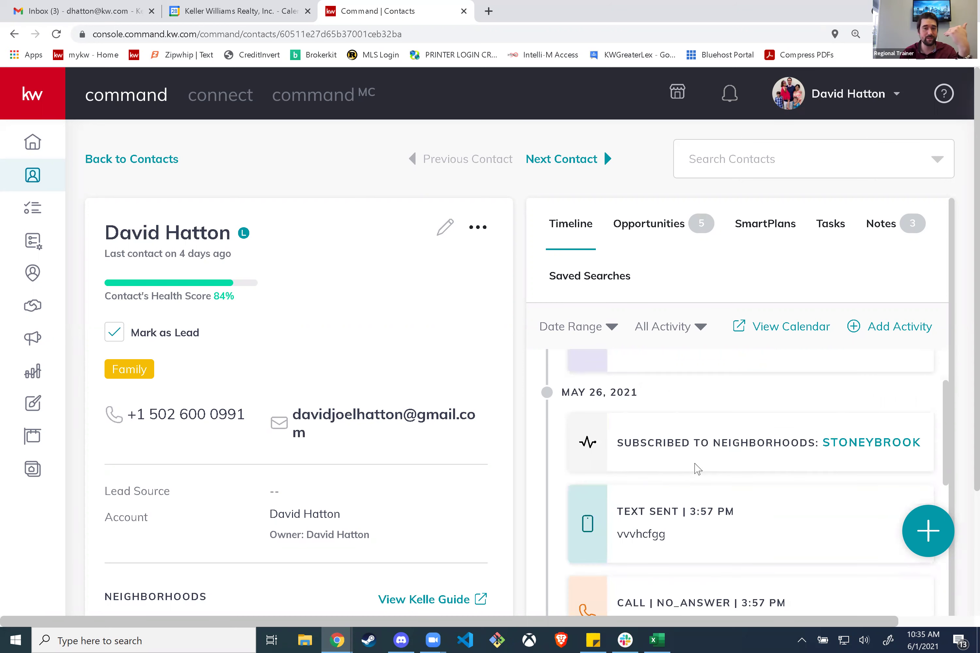
scroll(695, 467, down, 5)
scroll(691, 468, down, 3)
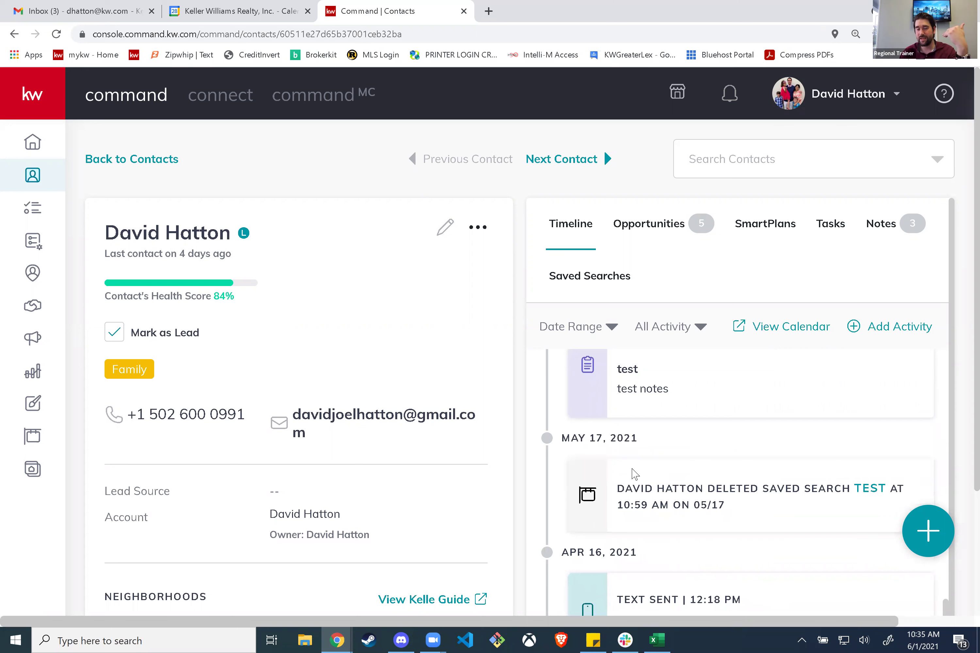
scroll(657, 487, down, 5)
scroll(657, 487, down, 4)
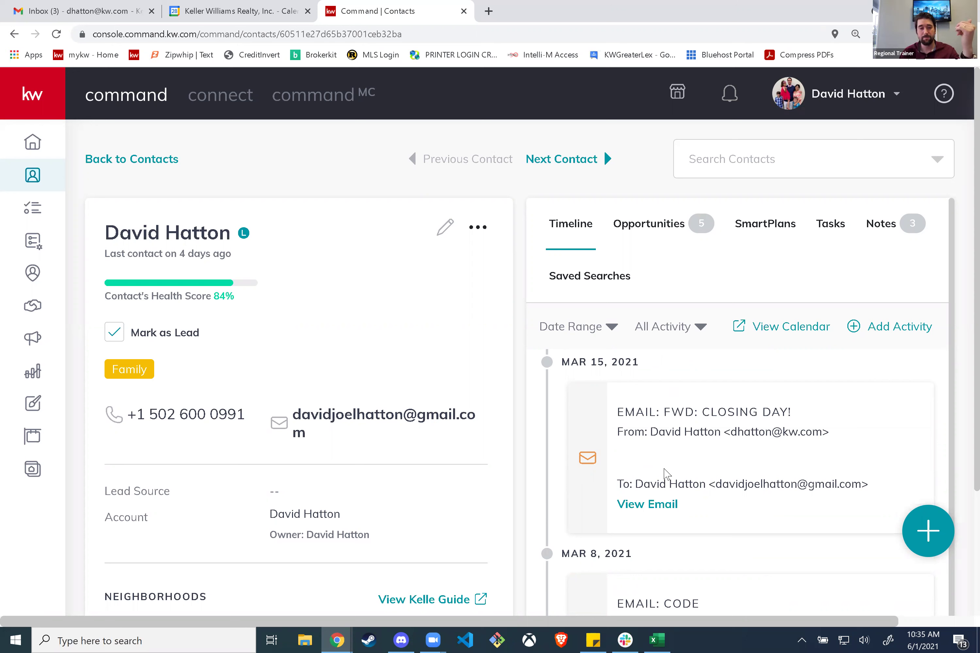
scroll(716, 455, up, 5)
scroll(724, 456, up, 8)
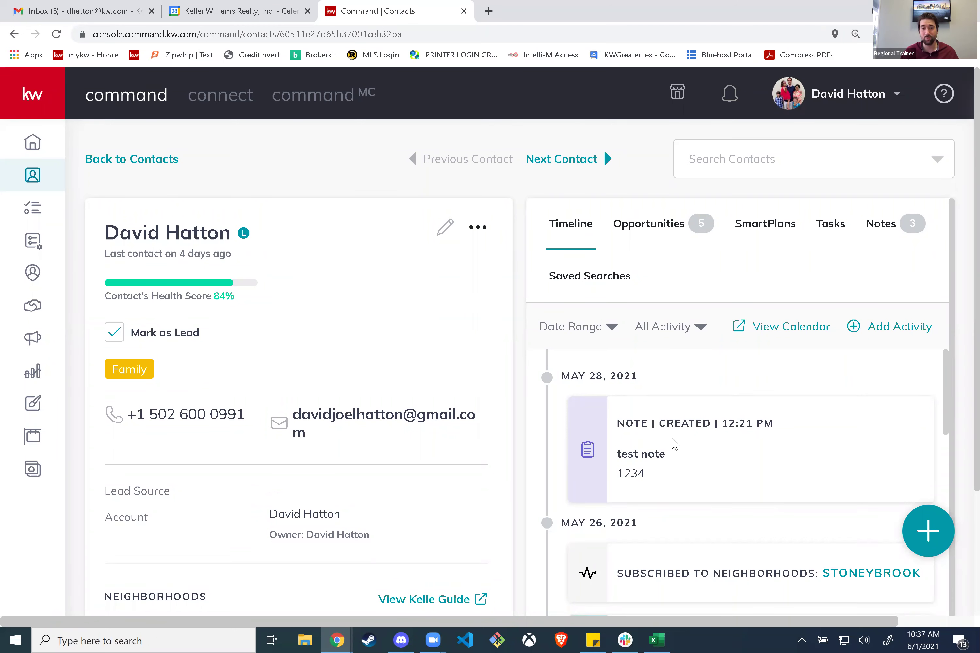
Scroll the timeline back to the newest entry, the May 28 test note '1234'
scroll(674, 440, down, 8)
scroll(719, 430, down, 2)
scroll(721, 428, up, 10)
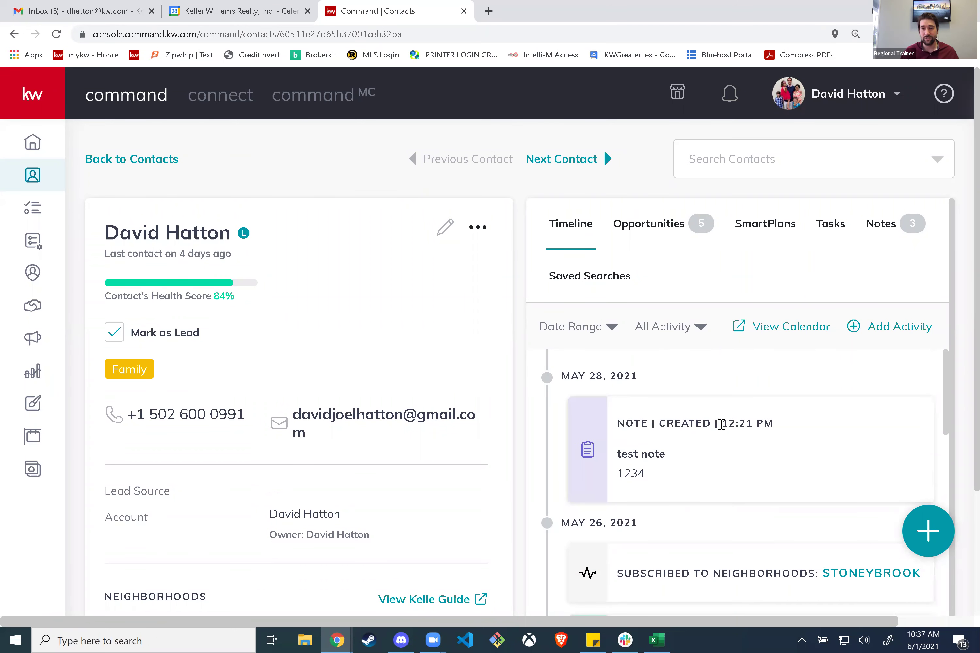
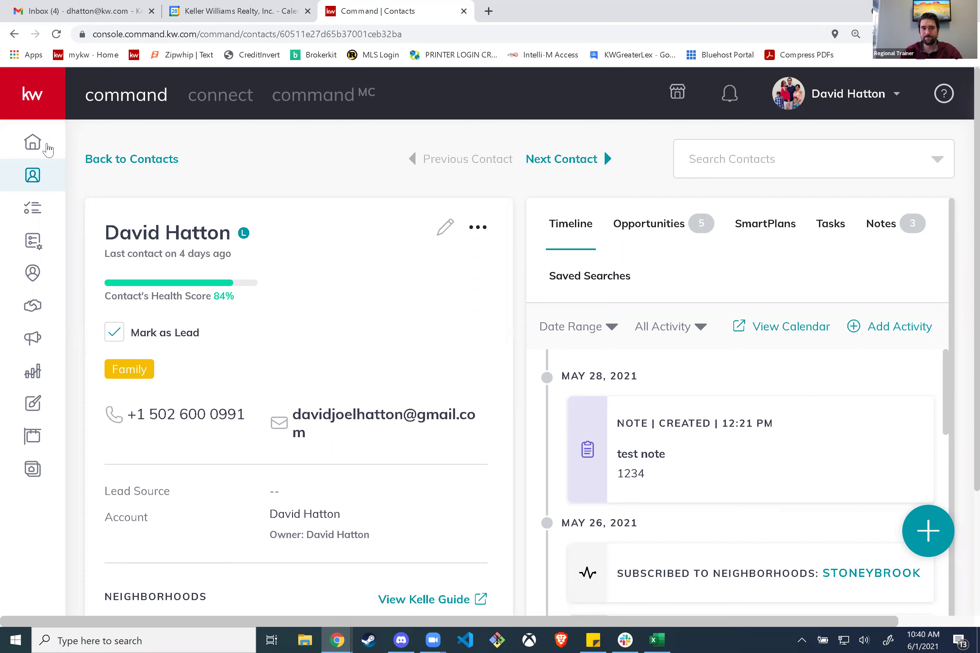
Go from the home dashboard through the contacts list to this contact's record
click(35, 146)
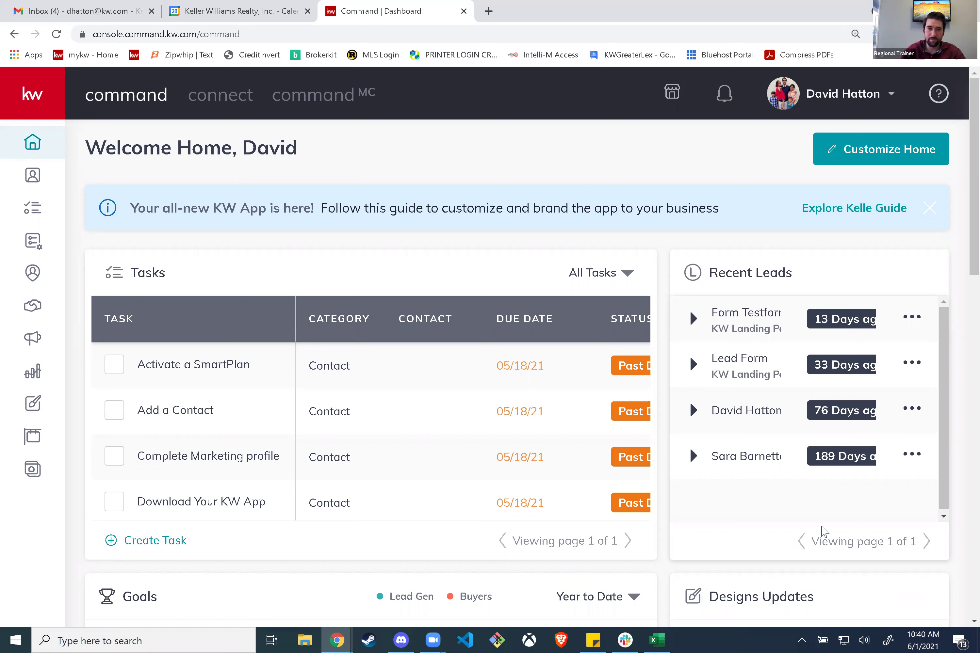
click(33, 174)
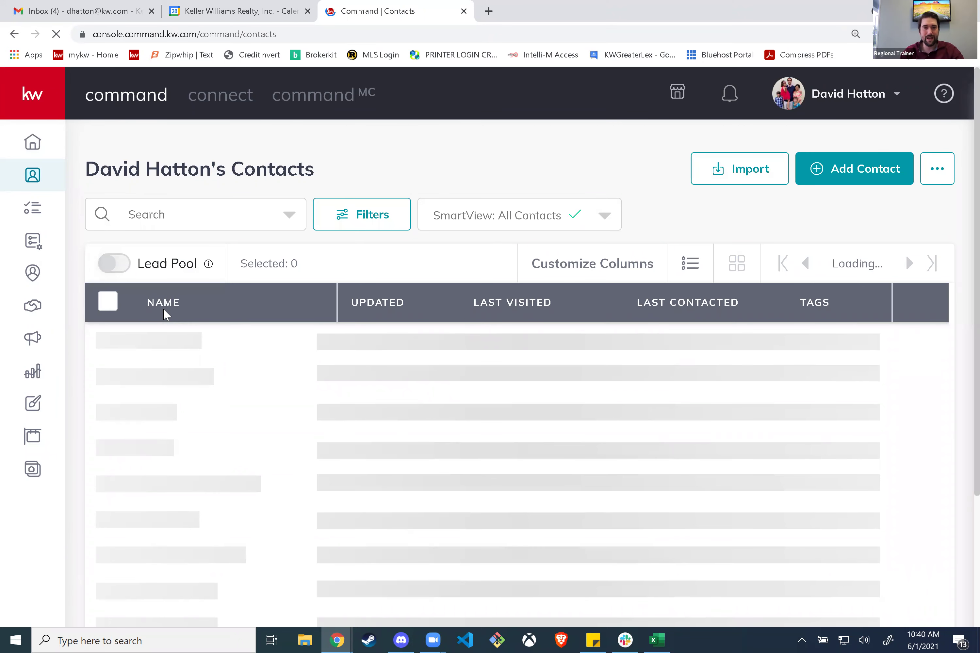
click(179, 346)
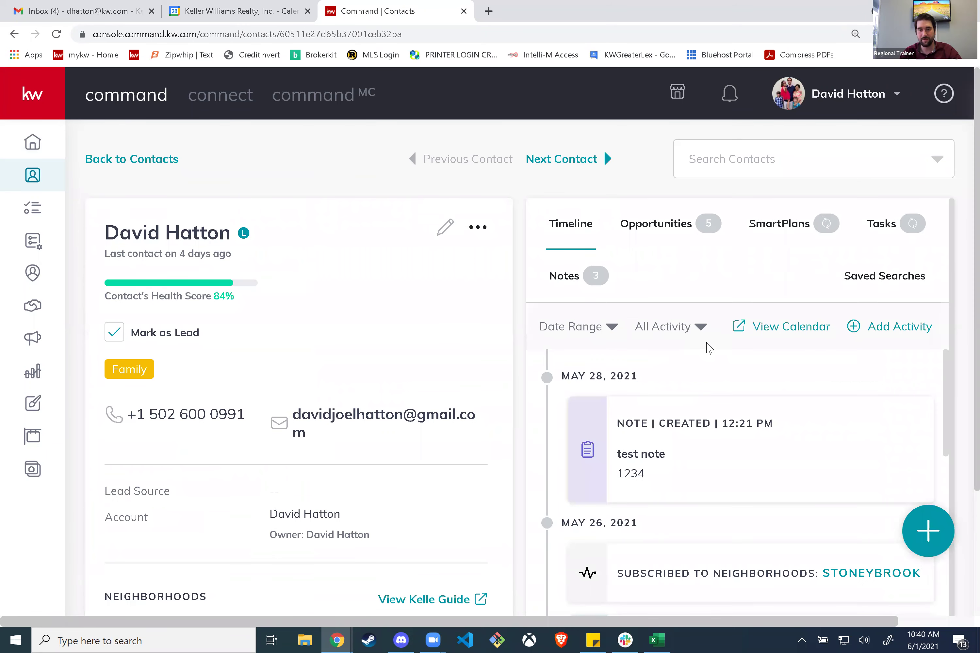
scroll(707, 346, down, 3)
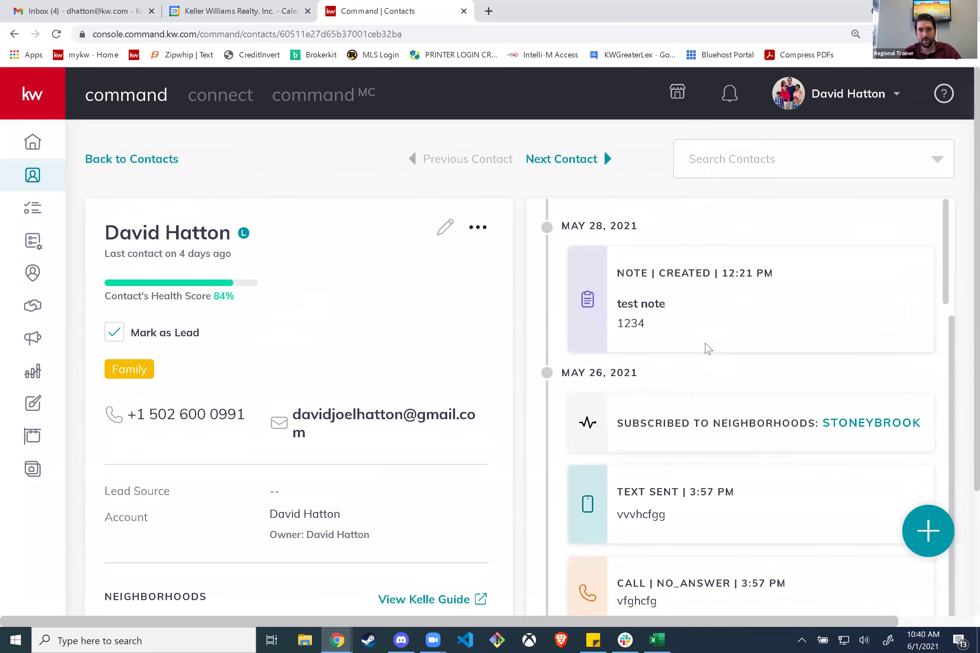
scroll(696, 321, up, 3)
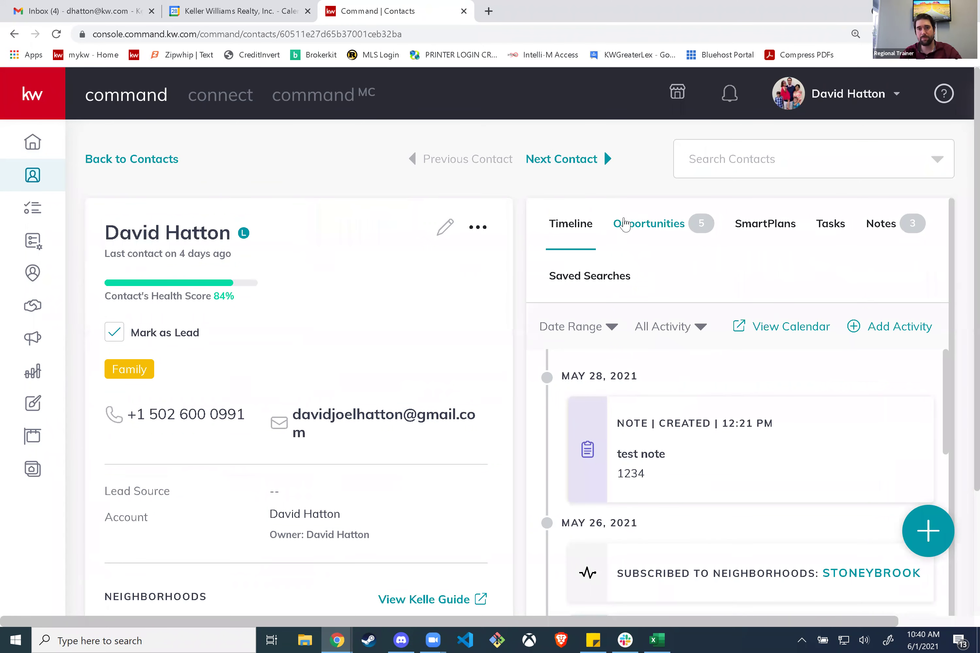
Browse the contact's opportunity cards, including the $415,000 Negotiations listing and Scheduling buyer deal
click(638, 226)
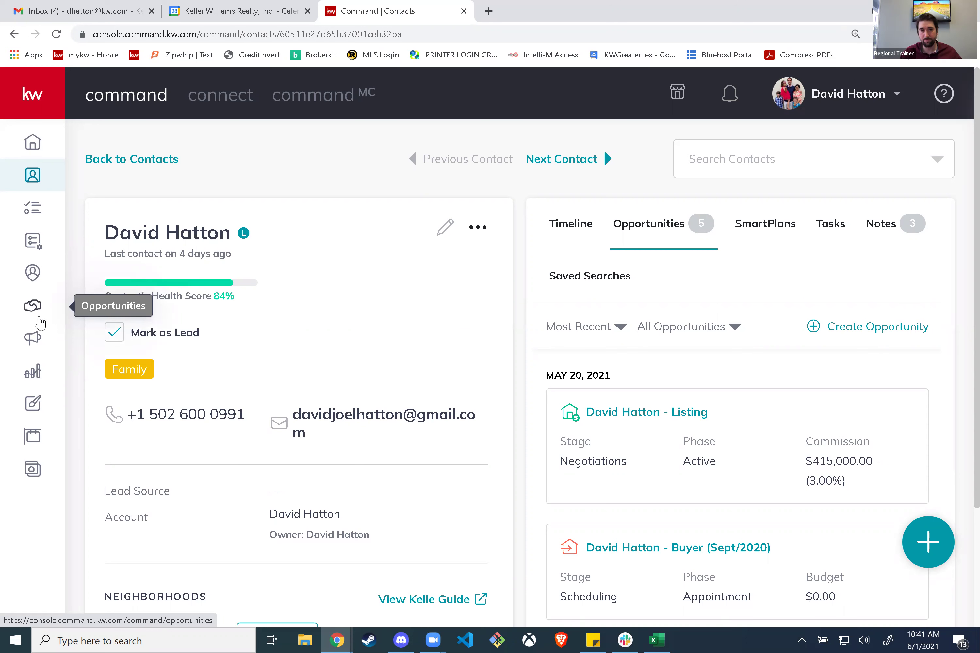
scroll(677, 460, down, 5)
scroll(678, 461, up, 5)
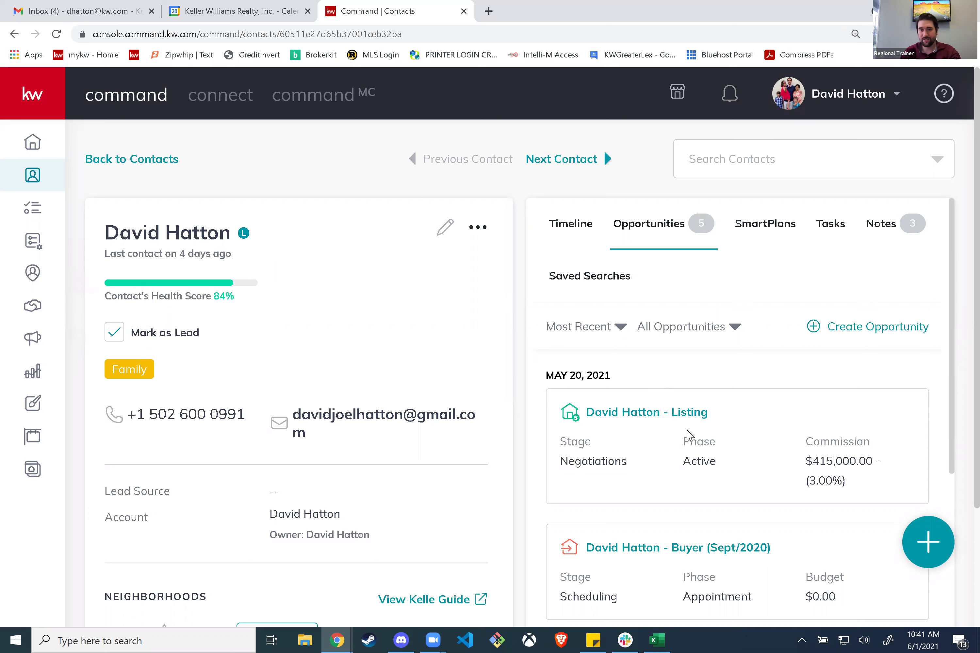
scroll(688, 438, down, 8)
scroll(691, 475, up, 10)
scroll(687, 461, down, 3)
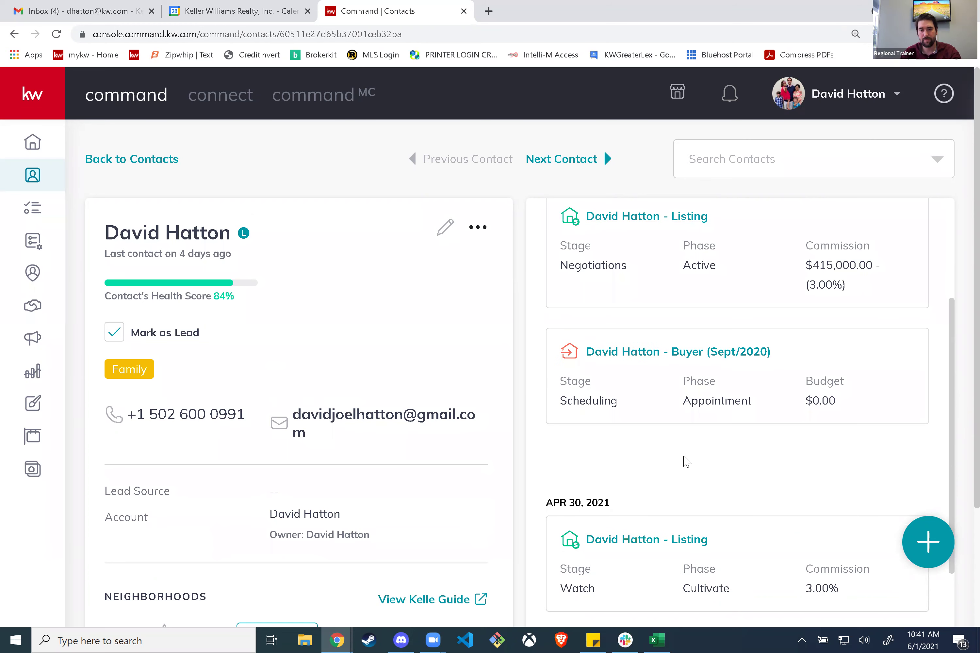
scroll(683, 463, up, 3)
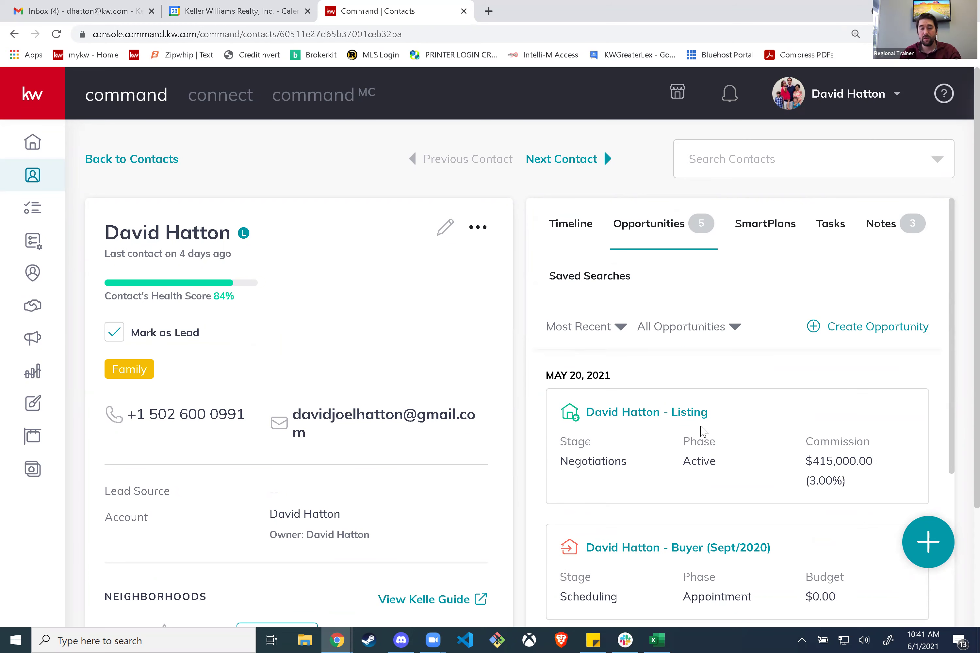
Check the contact's SmartPlans, tasks and notes, then view its empty Saved Searches
click(767, 228)
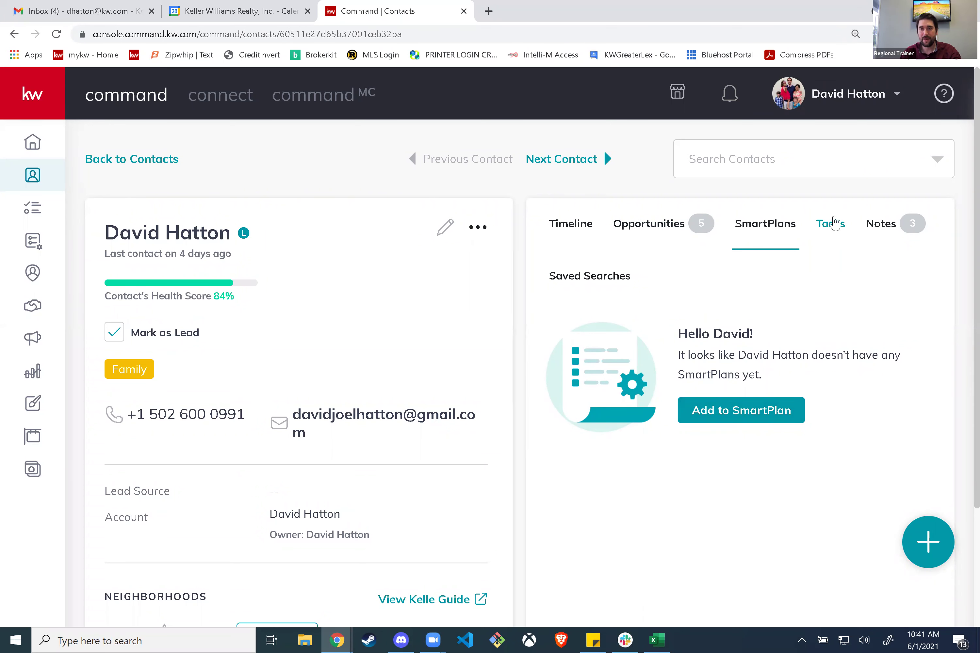
click(834, 229)
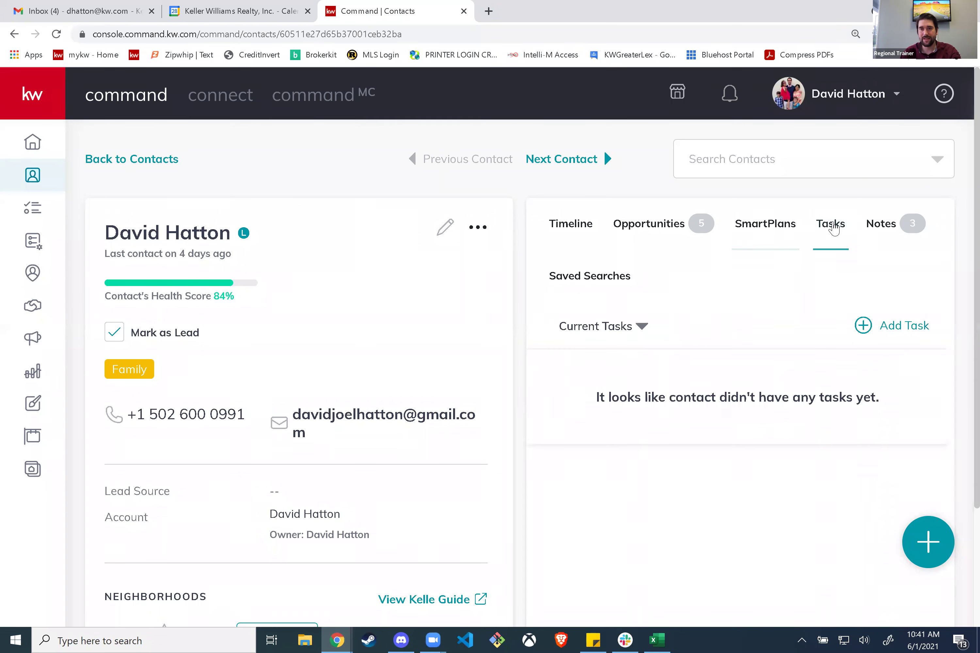
click(889, 231)
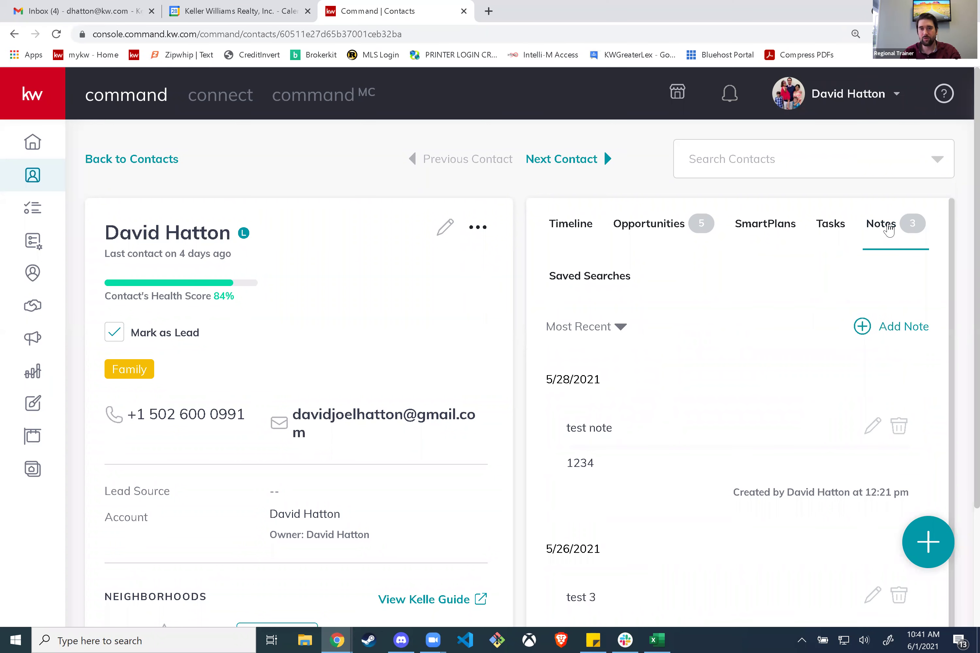
scroll(733, 393, down, 3)
scroll(734, 384, up, 3)
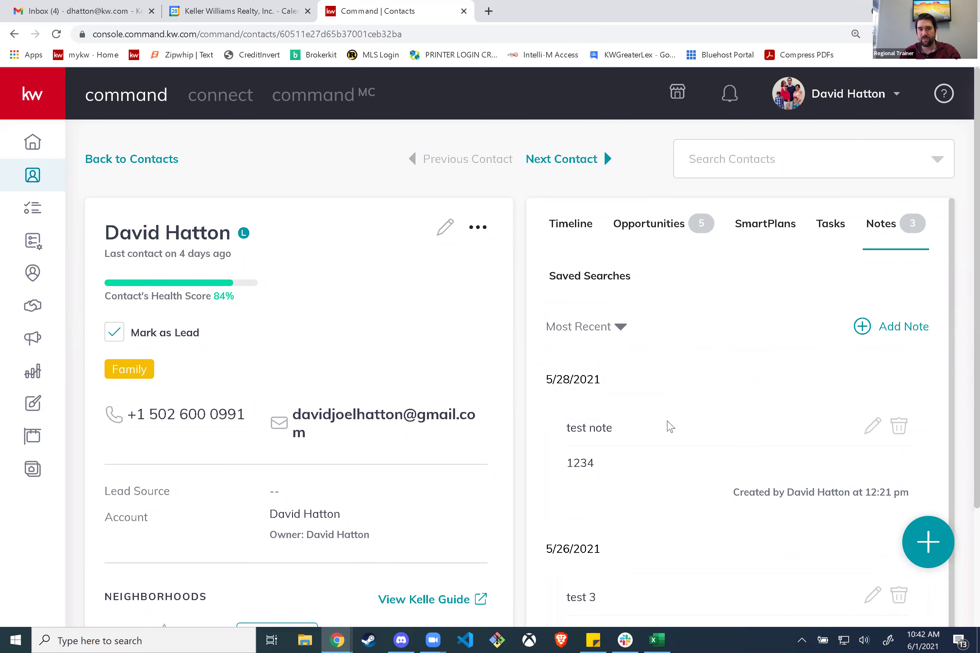
scroll(675, 438, down, 3)
scroll(682, 442, up, 3)
click(576, 278)
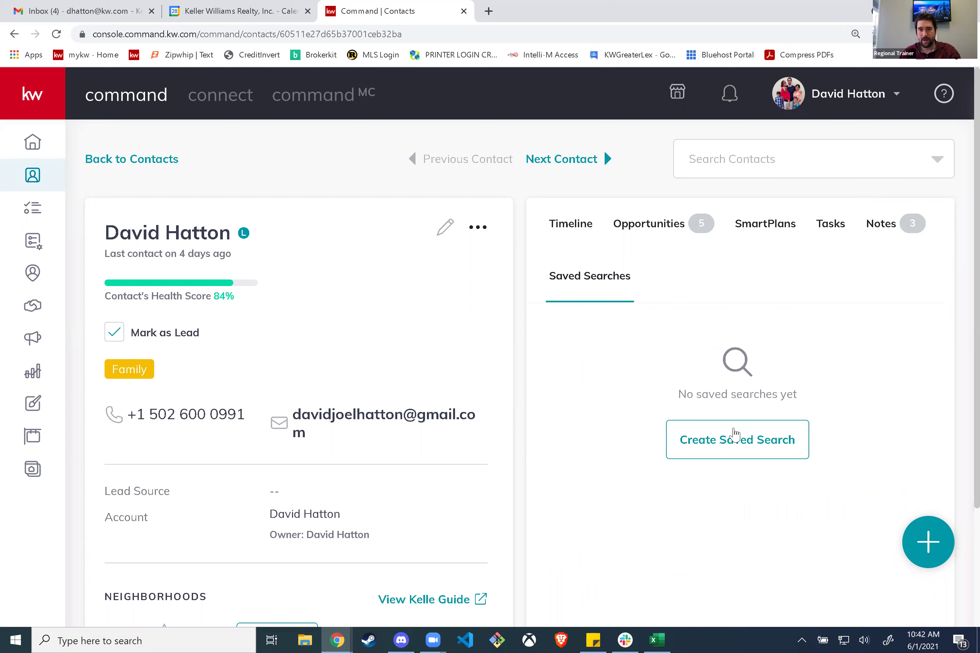
Start a new saved search and open the map location picker centred on Lexington
click(749, 442)
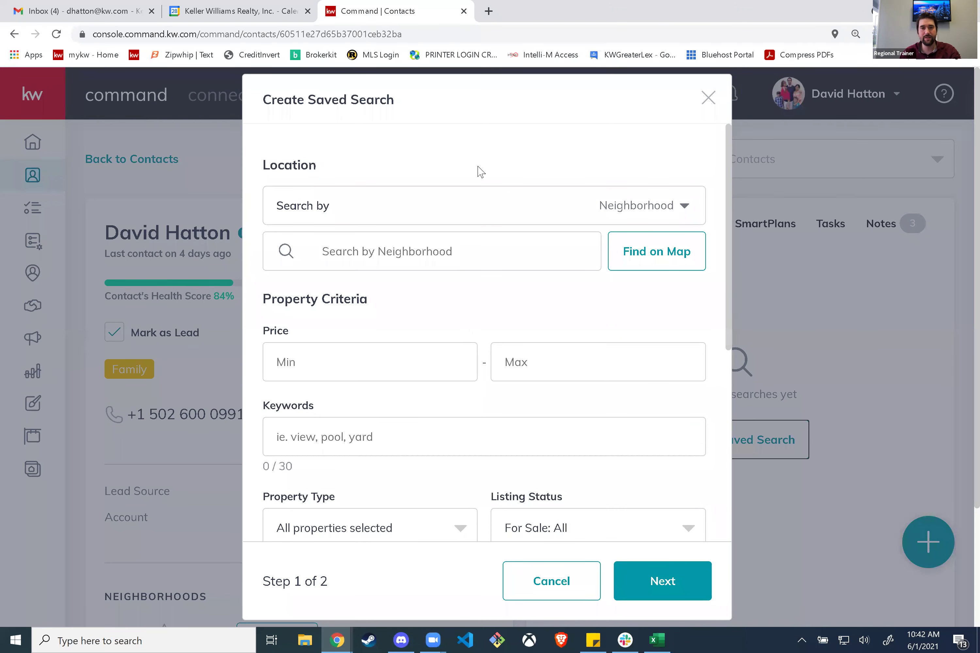
click(684, 210)
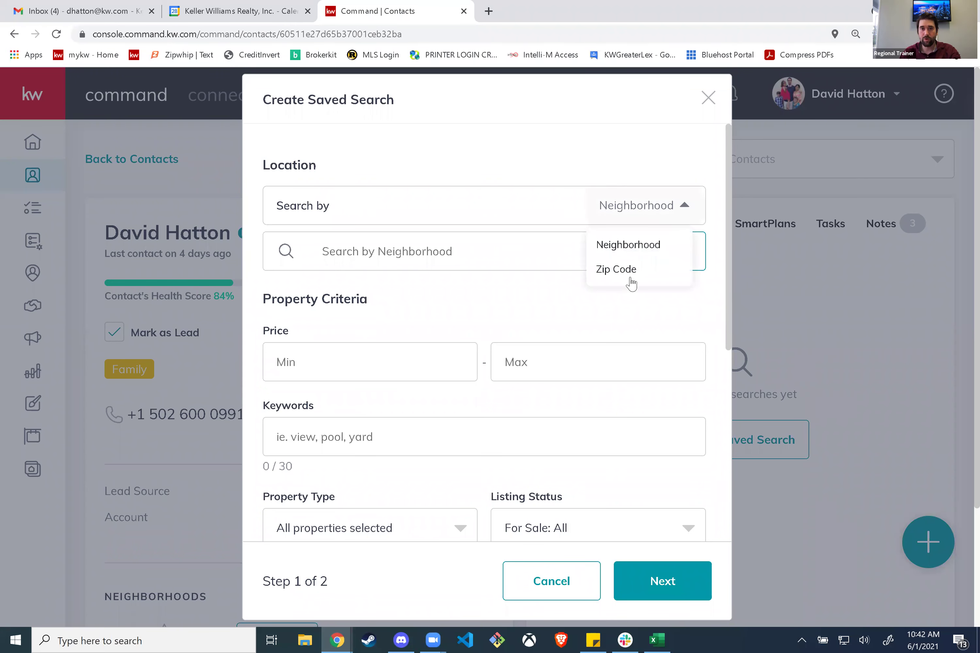
click(528, 169)
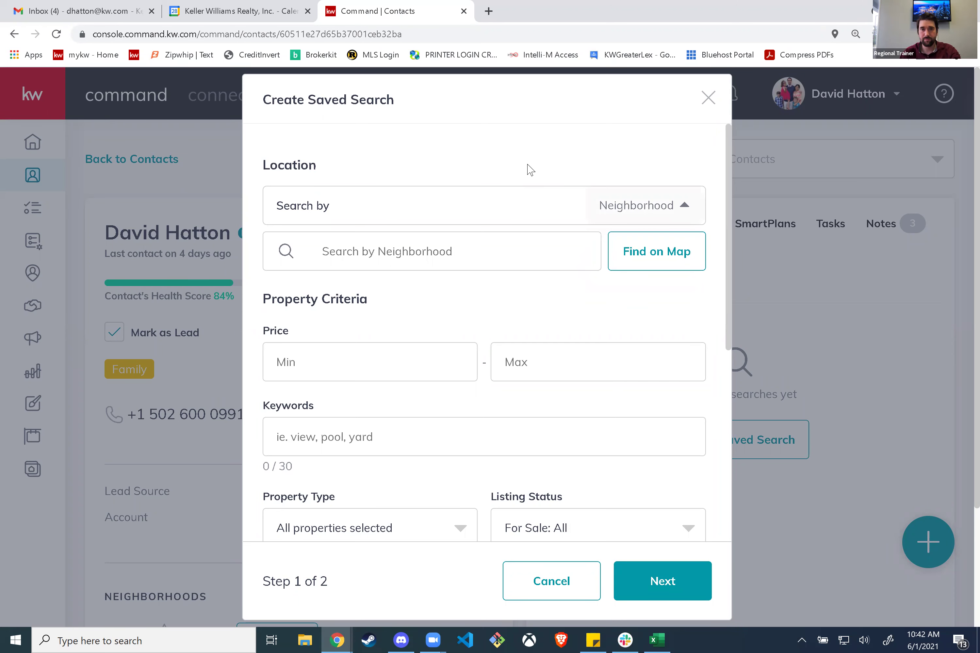
click(652, 258)
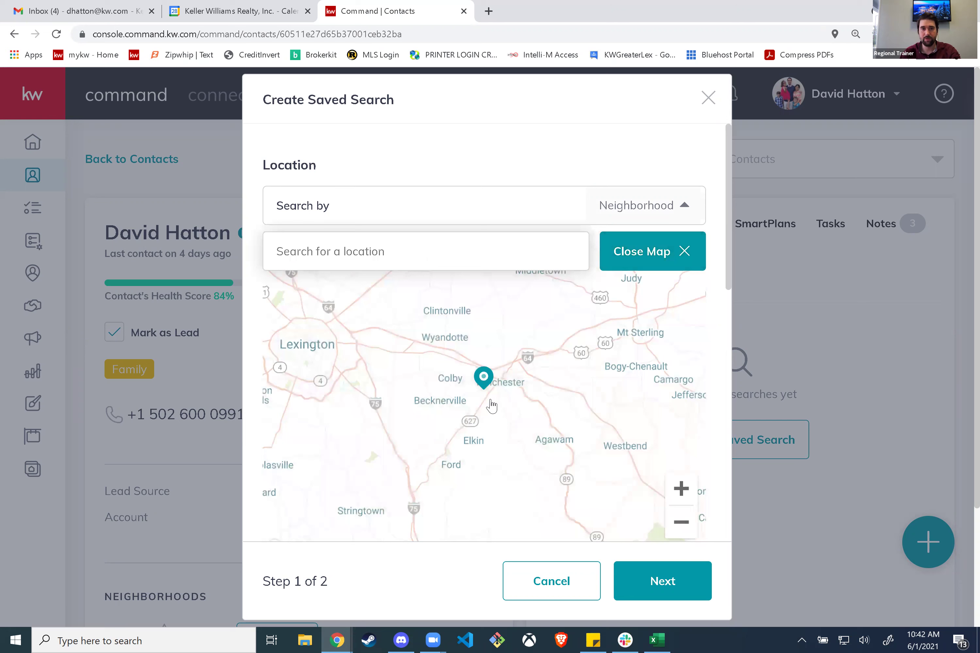
drag(321, 379, 479, 394)
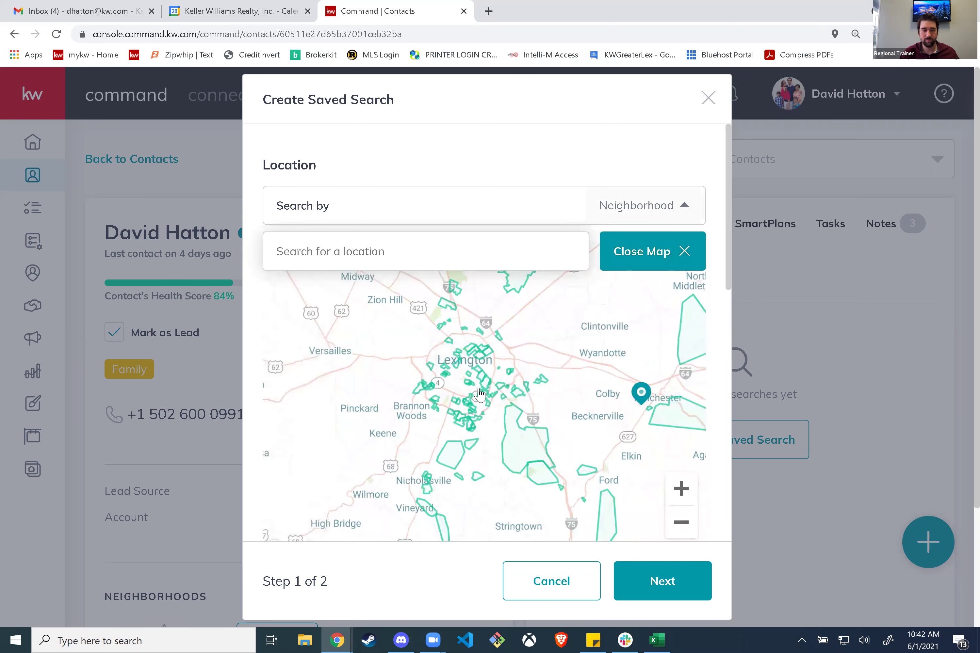
scroll(480, 393, up, 5)
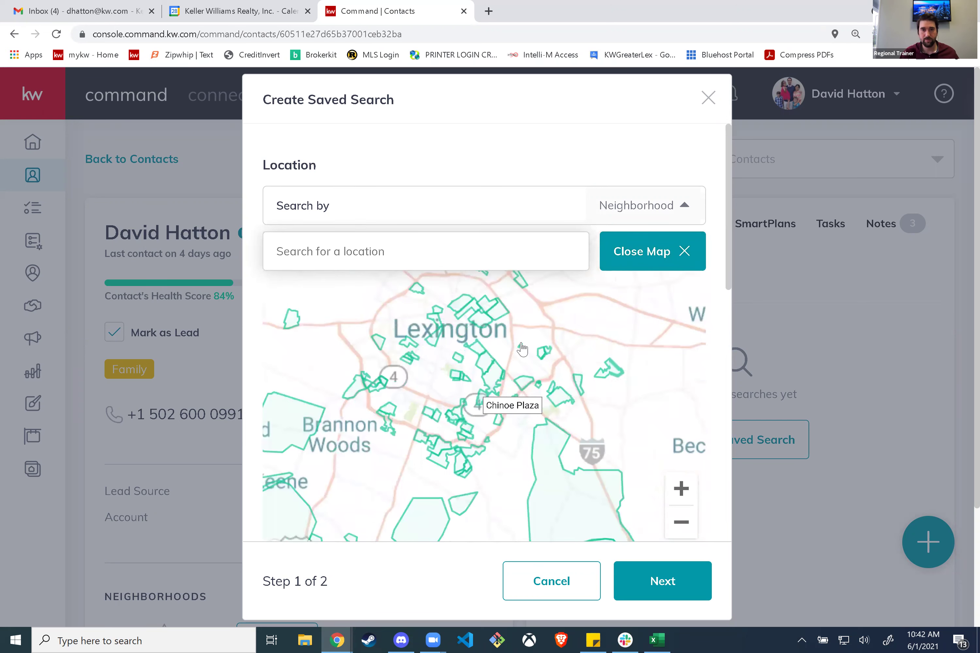
scroll(529, 341, up, 2)
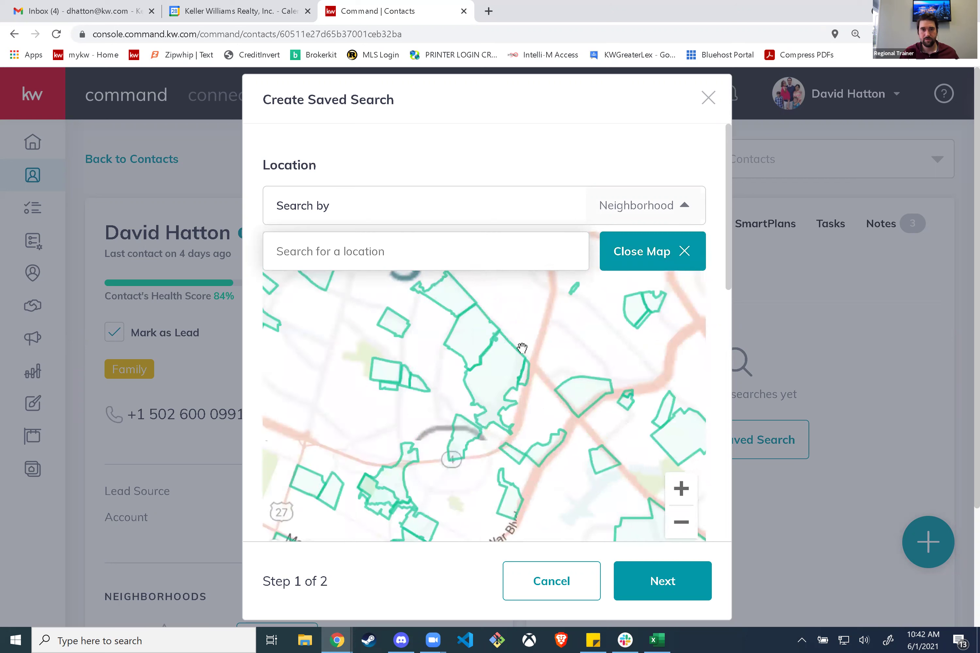
Select neighborhoods like Lakeview Estates, Woodlake and Lansdowne Merrick, then switch search to Zip Code
click(484, 397)
click(446, 337)
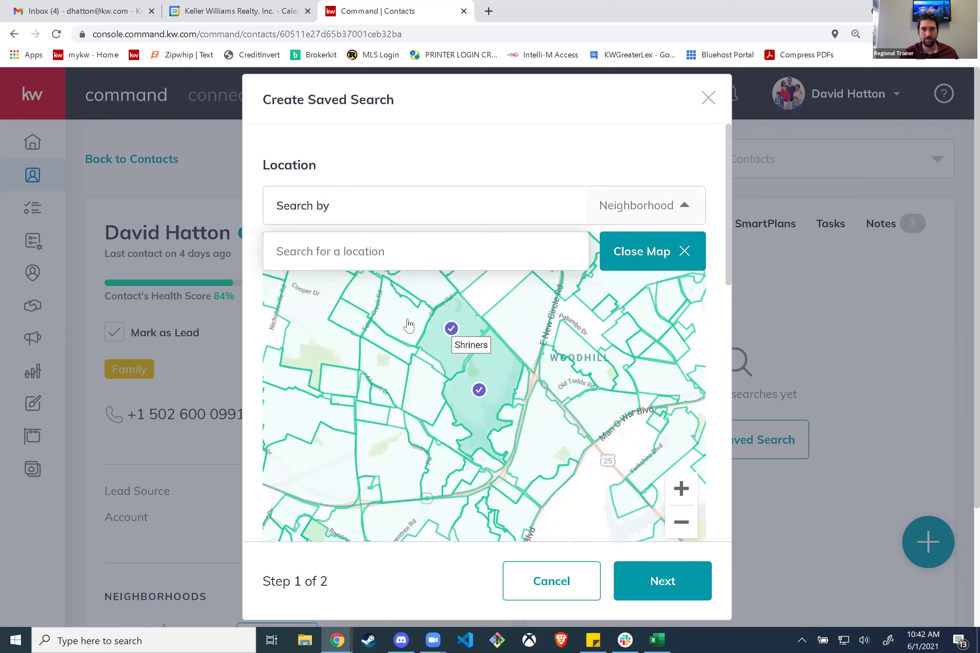
click(363, 303)
click(353, 314)
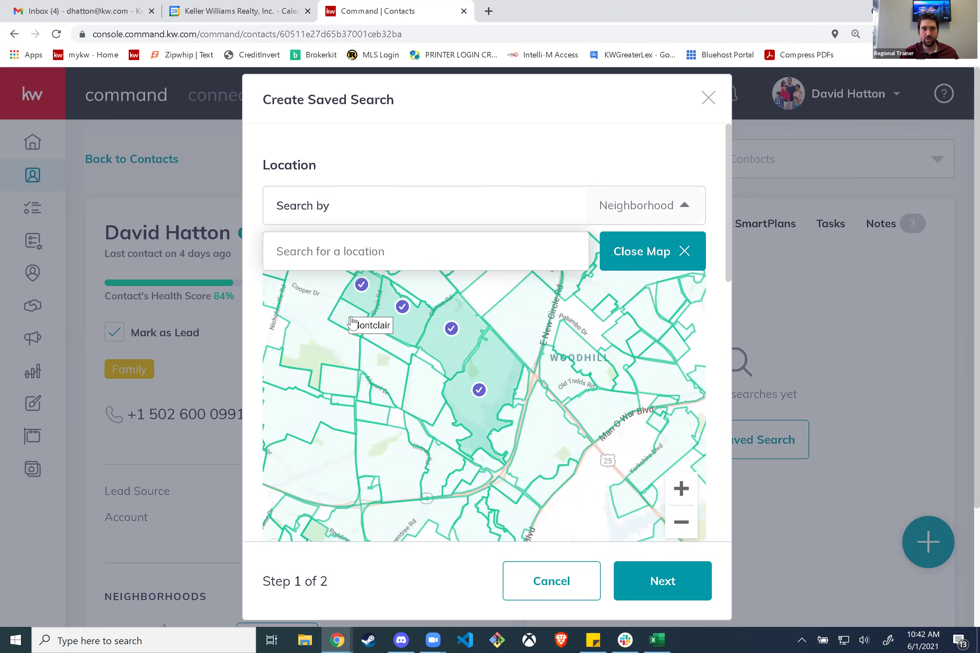
click(333, 343)
click(350, 357)
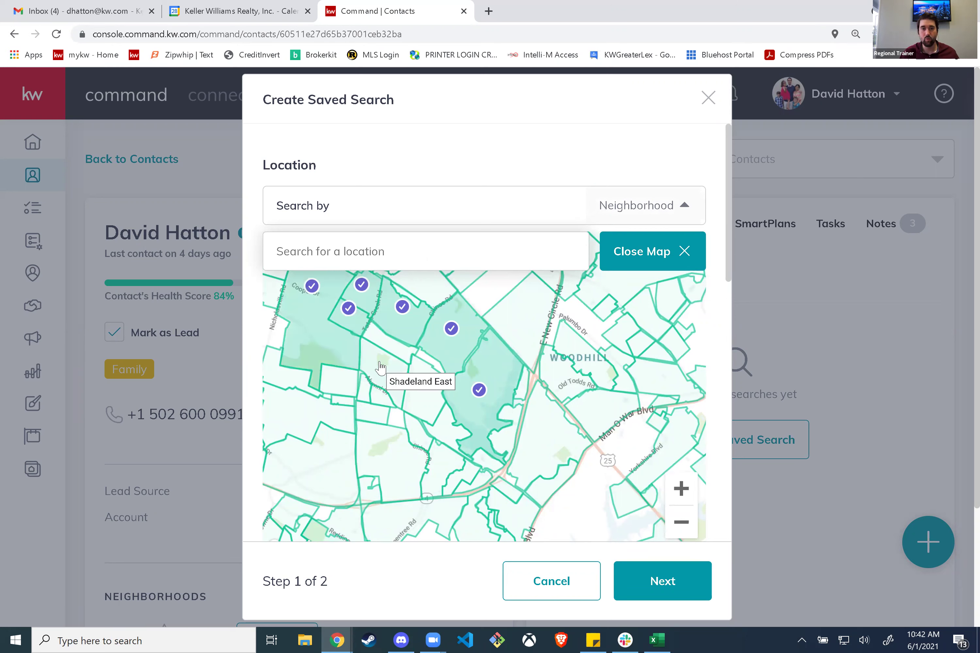
click(383, 344)
click(383, 344)
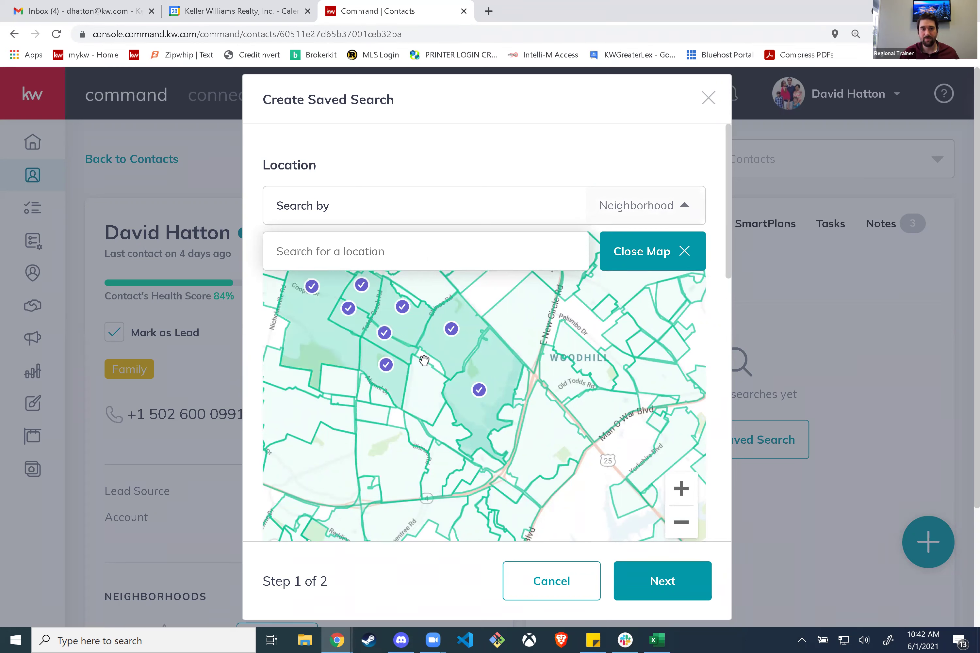
click(391, 458)
click(423, 359)
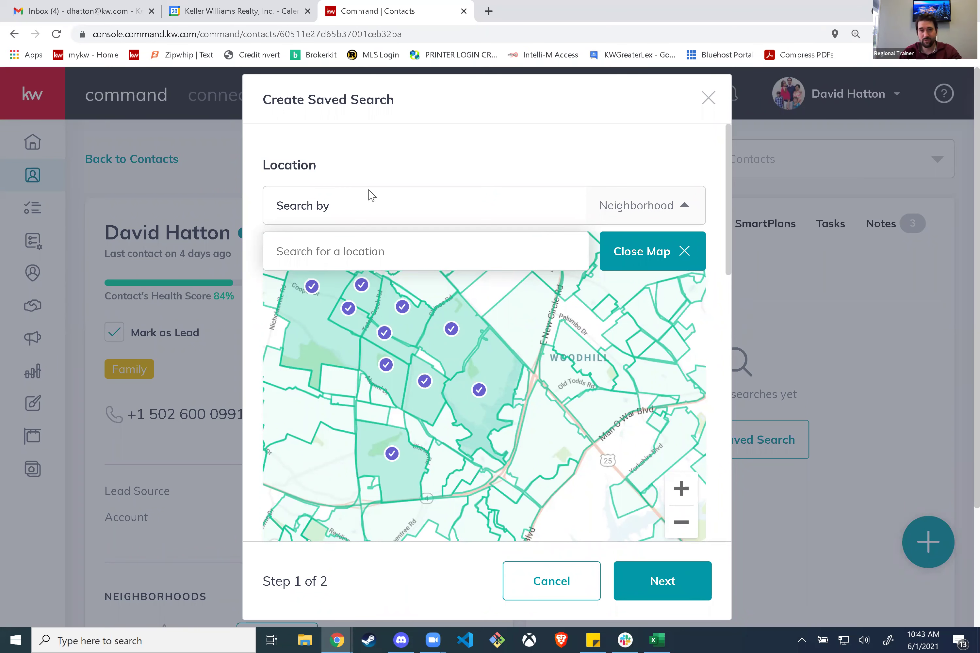
click(683, 206)
click(620, 273)
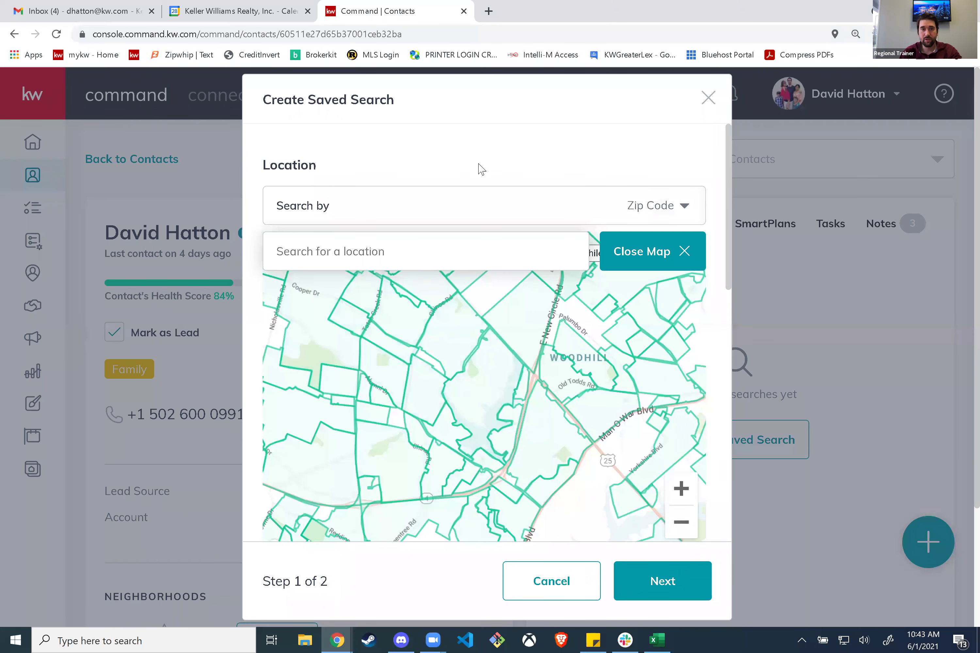
click(375, 255)
text(40509)
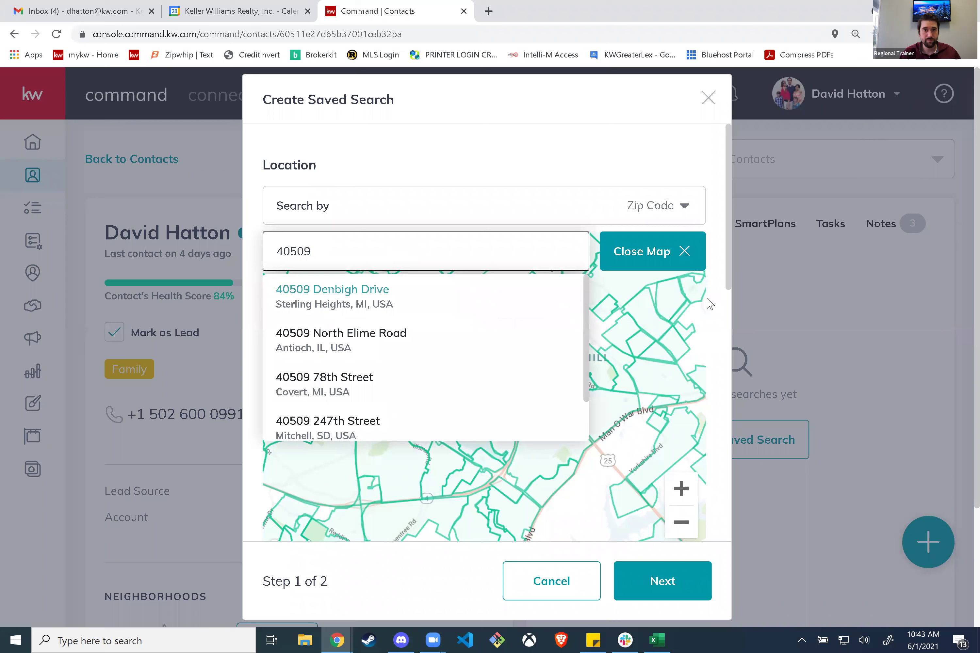
click(681, 253)
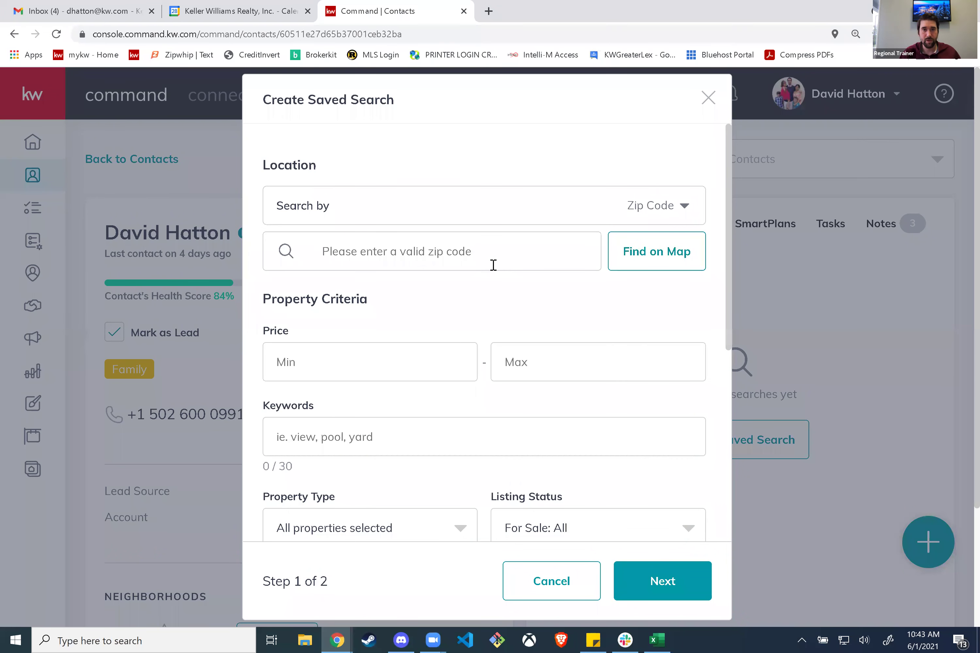
scroll(477, 272, down, 1)
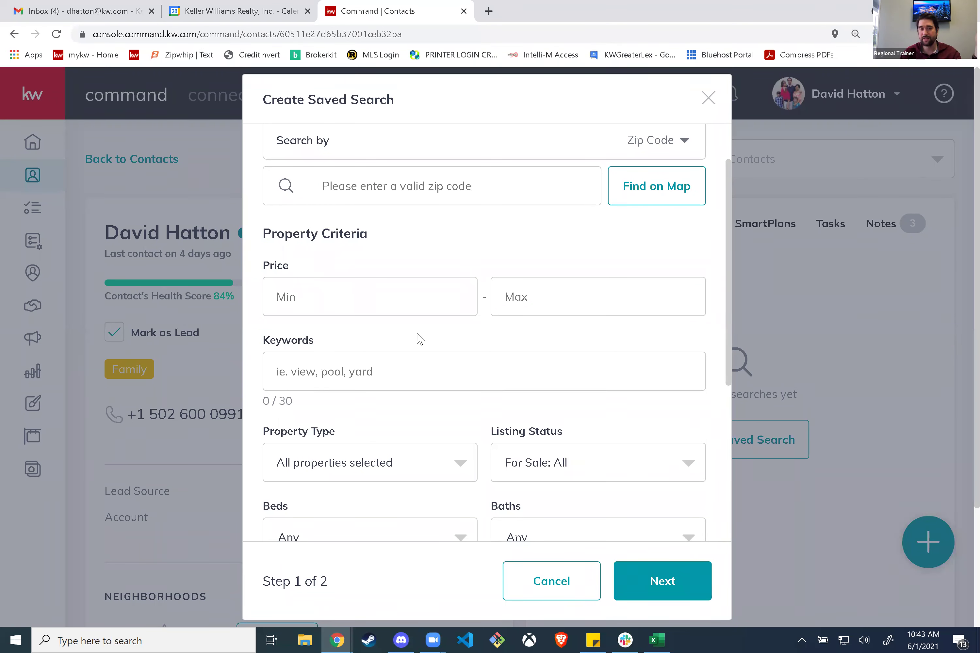
scroll(398, 328, down, 1)
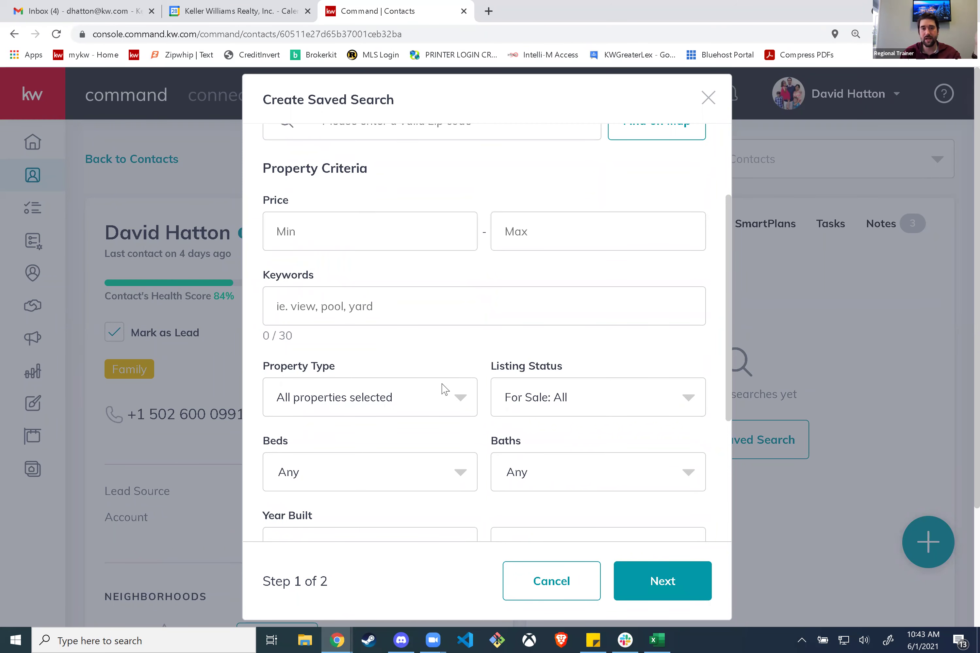
scroll(444, 389, down, 1)
scroll(494, 418, down, 2)
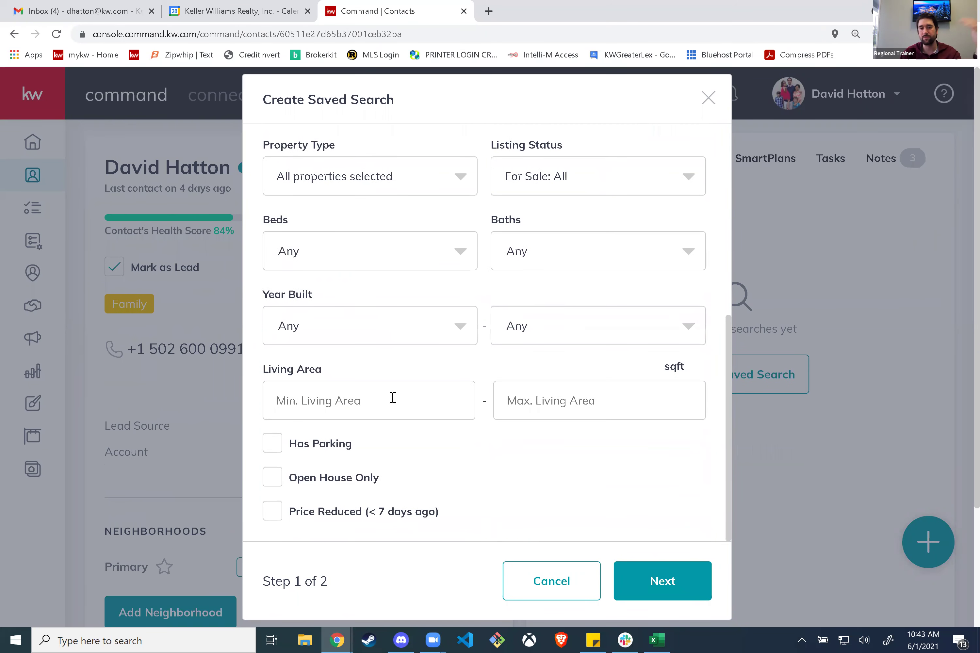
scroll(430, 398, down, 2)
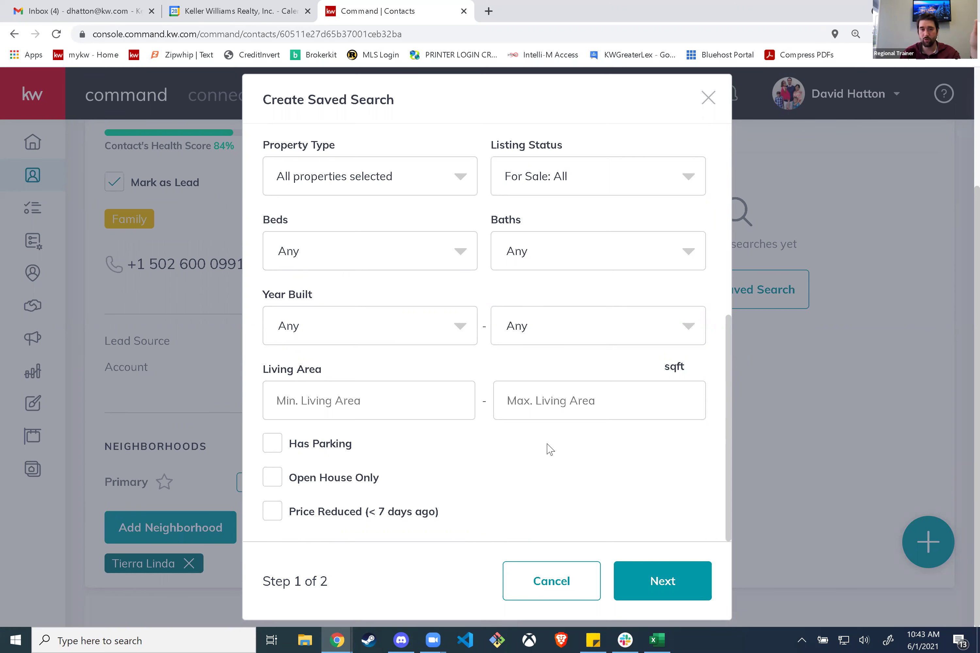
scroll(501, 382, up, 5)
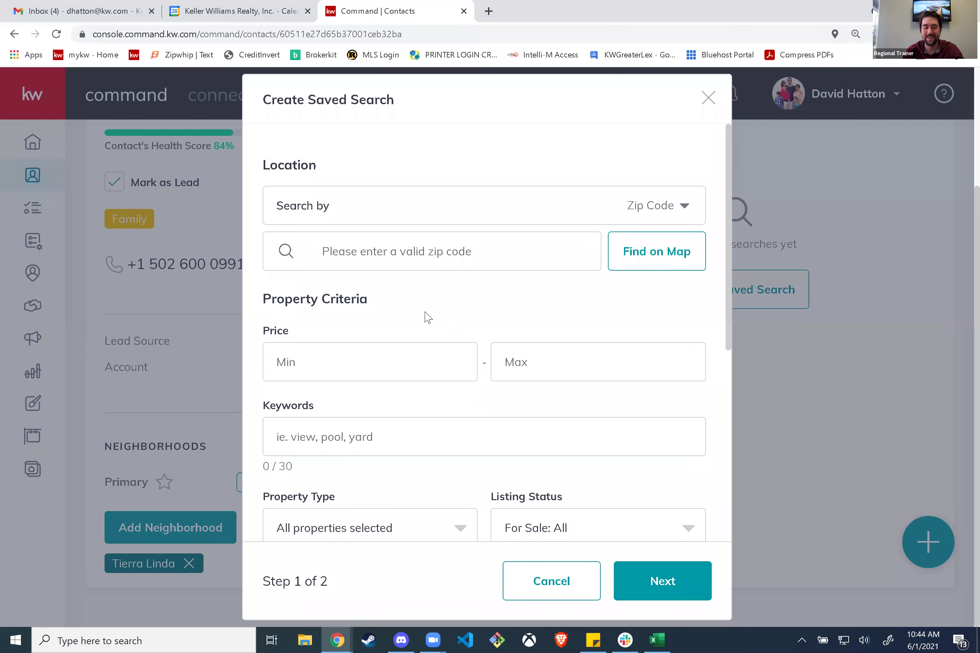
scroll(474, 316, down, 3)
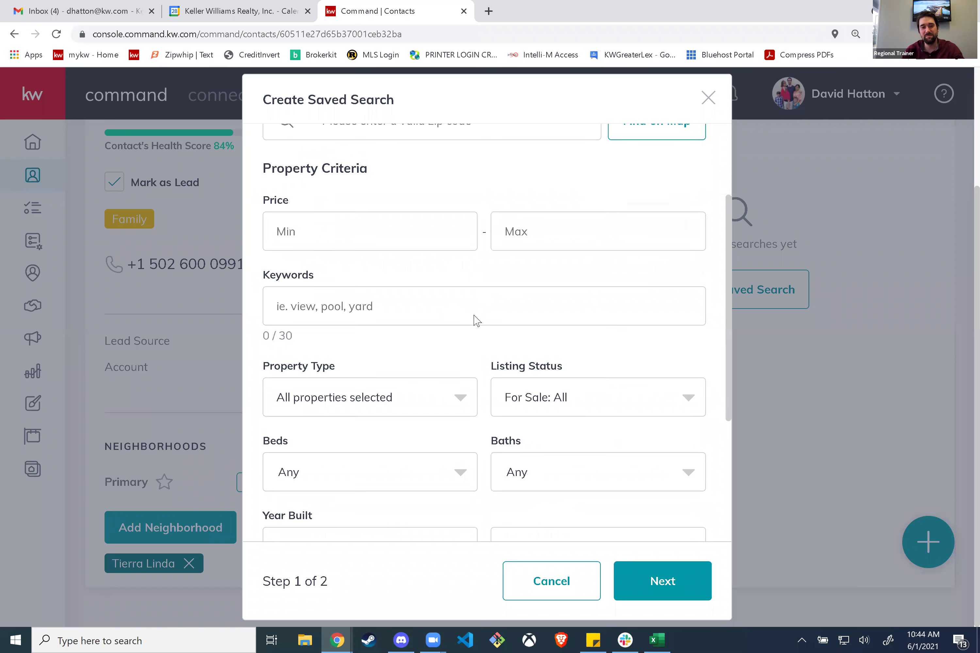
scroll(508, 384, down, 1)
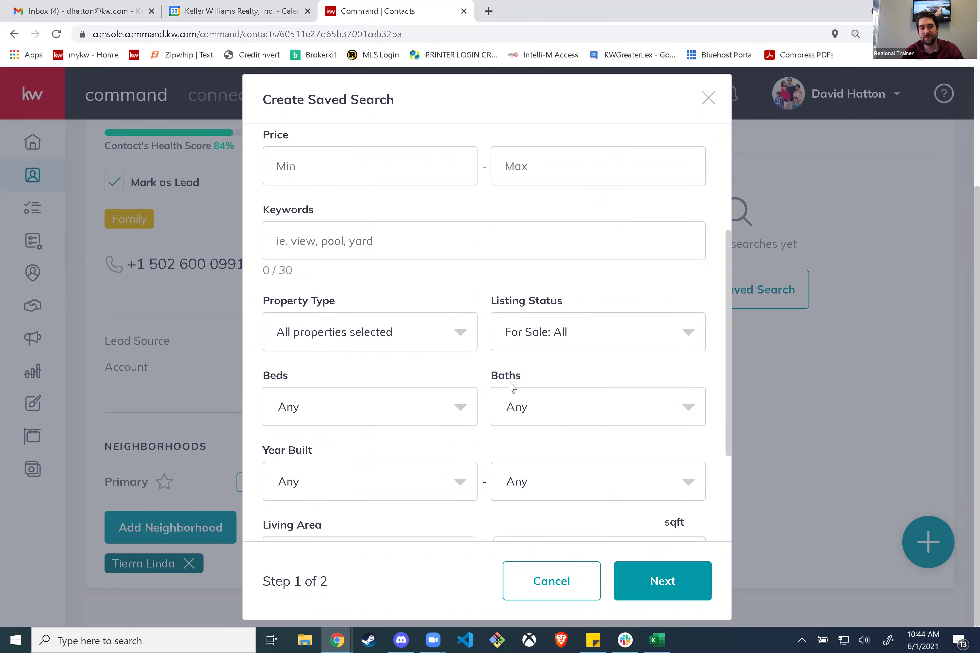
scroll(512, 387, up, 5)
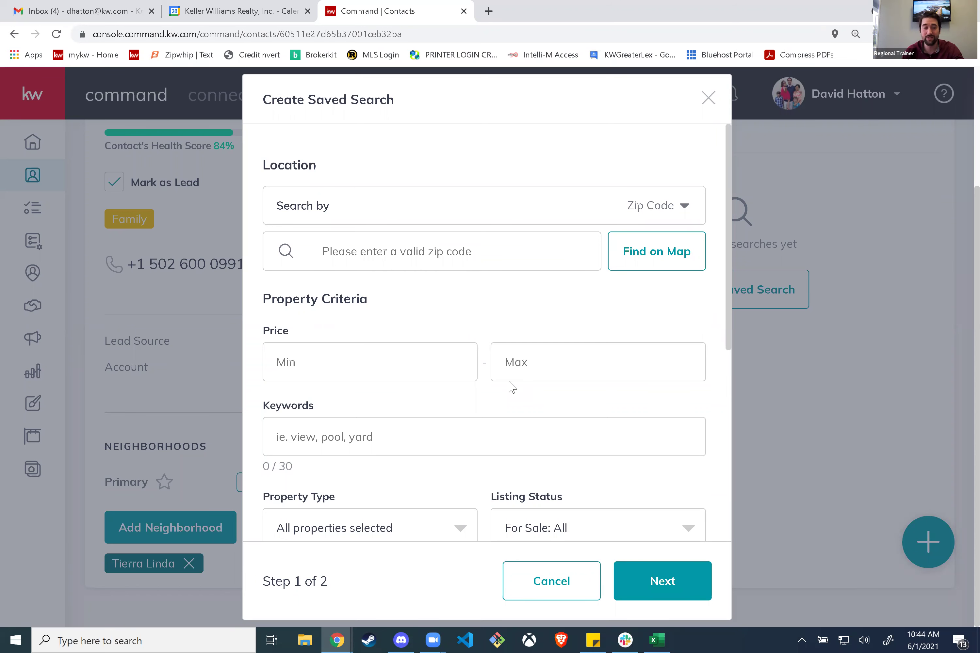
scroll(515, 401, down, 8)
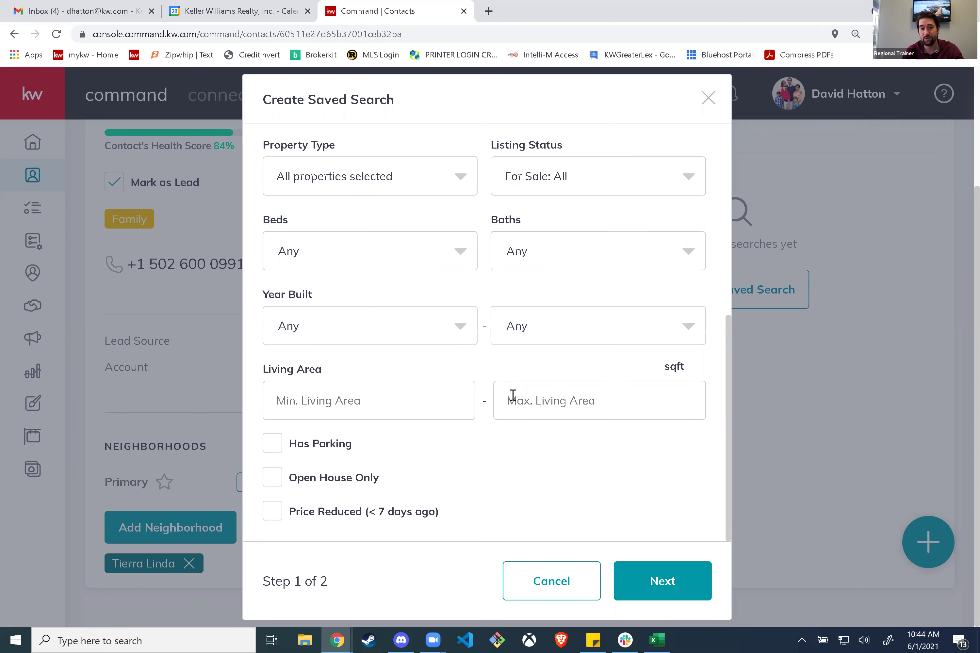
scroll(519, 428, up, 10)
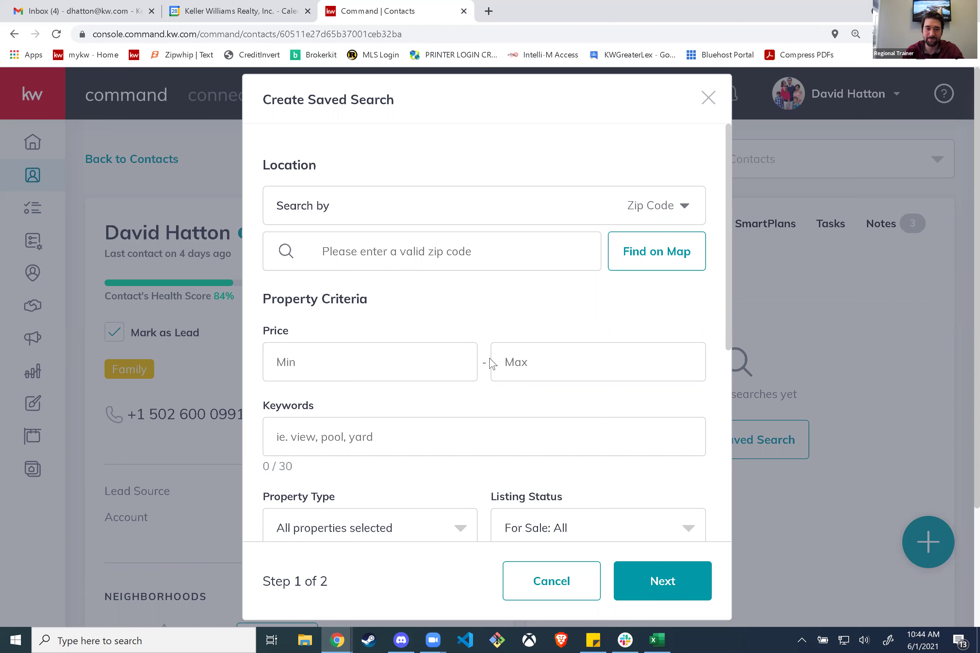
scroll(489, 362, down, 5)
scroll(515, 379, up, 5)
Discard the unsaved search, returning to the contact's record with no saved searches
click(707, 100)
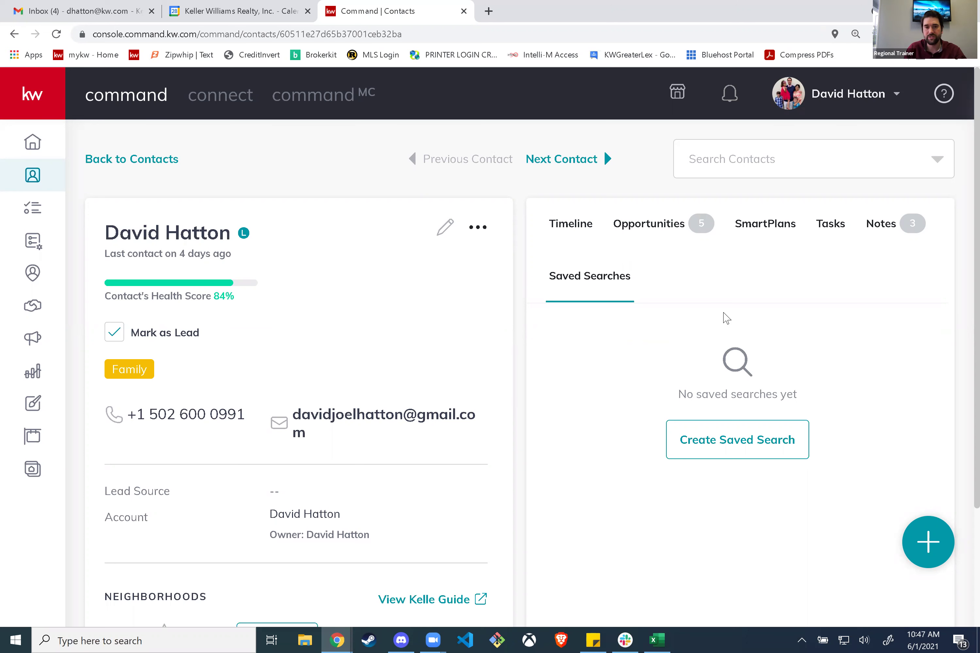
scroll(616, 392, down, 3)
scroll(624, 394, up, 3)
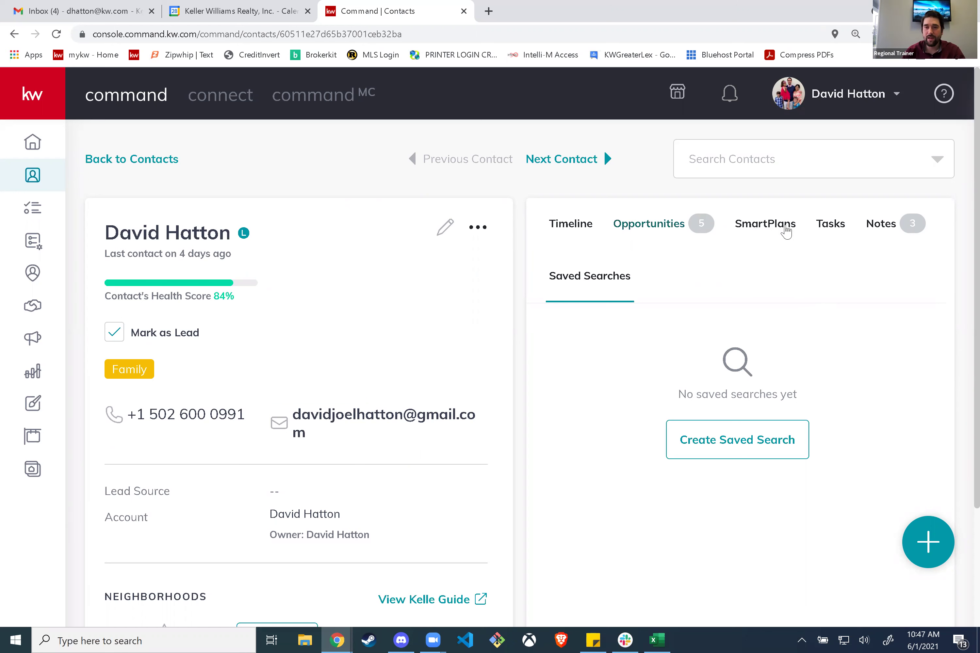
Start a new task for the contact and enter the task name Test Task
click(828, 231)
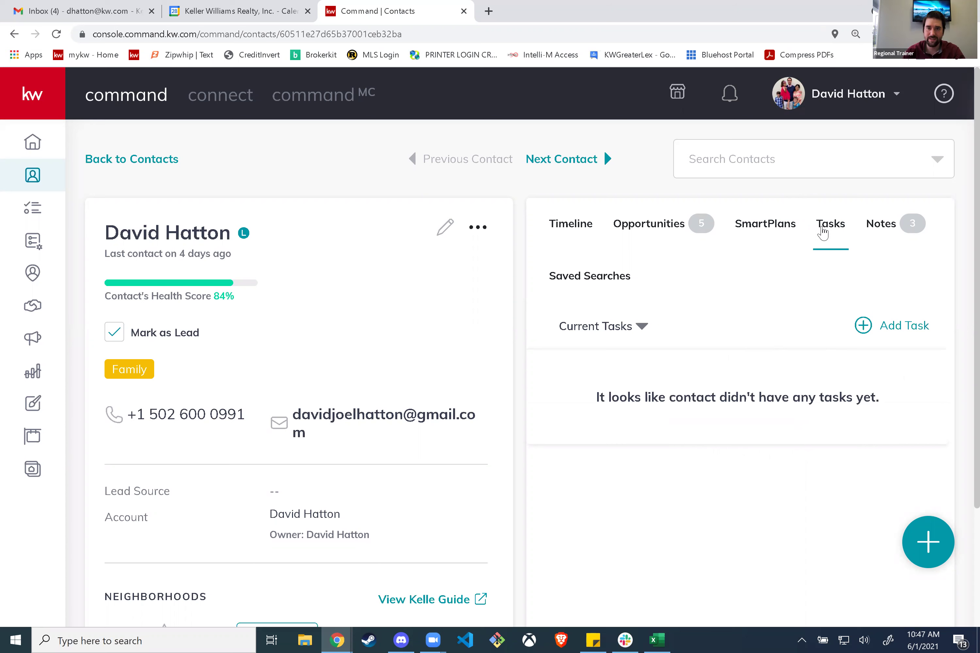
click(908, 329)
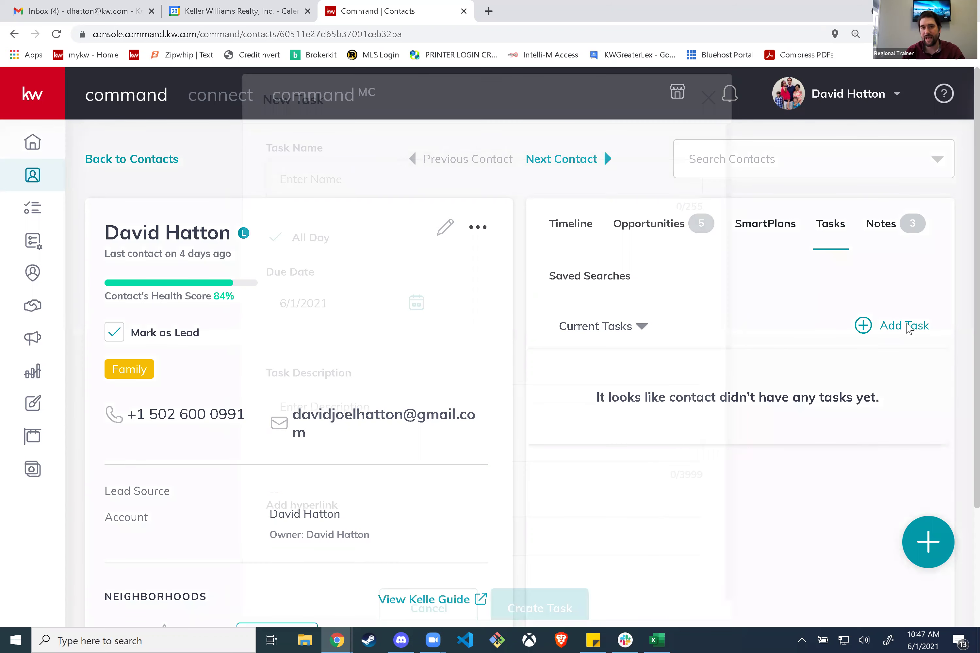
click(342, 182)
text(C)
key(BackSpace)
text(Tesdt)
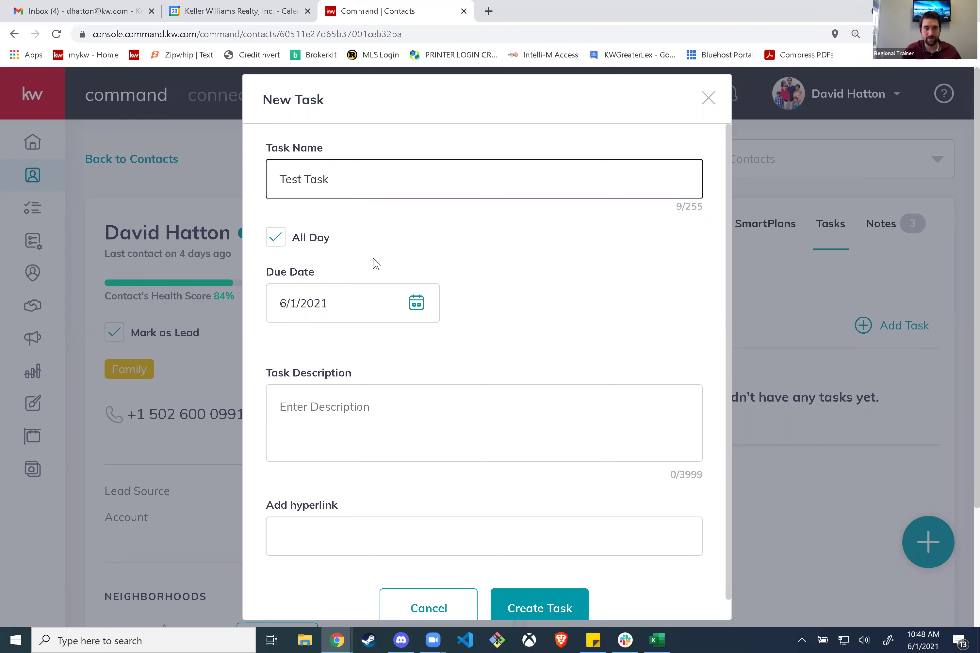
Set the task's due date to June 2, 2021
click(270, 244)
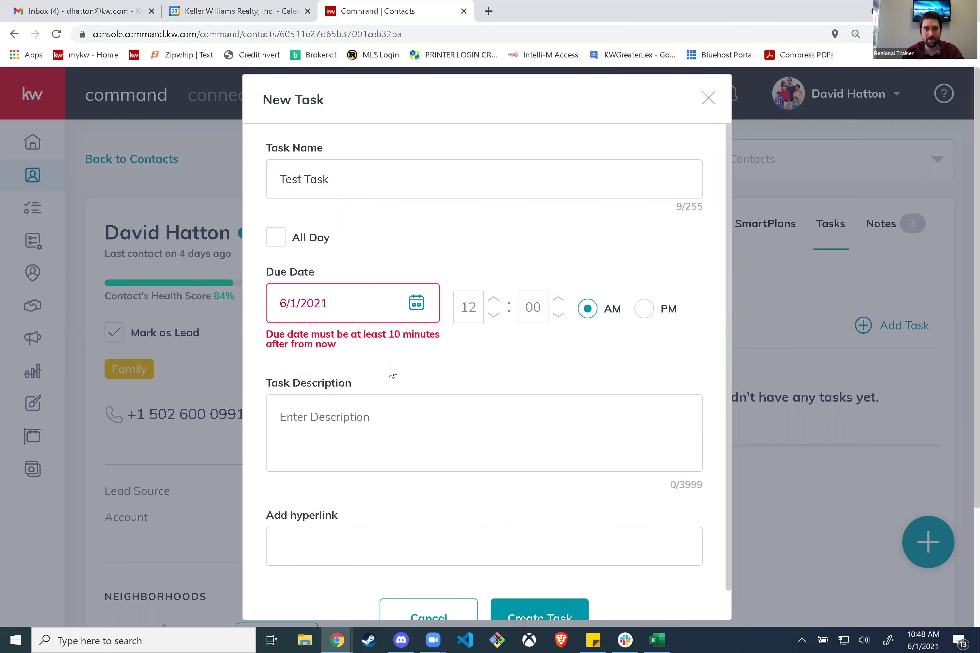
click(417, 304)
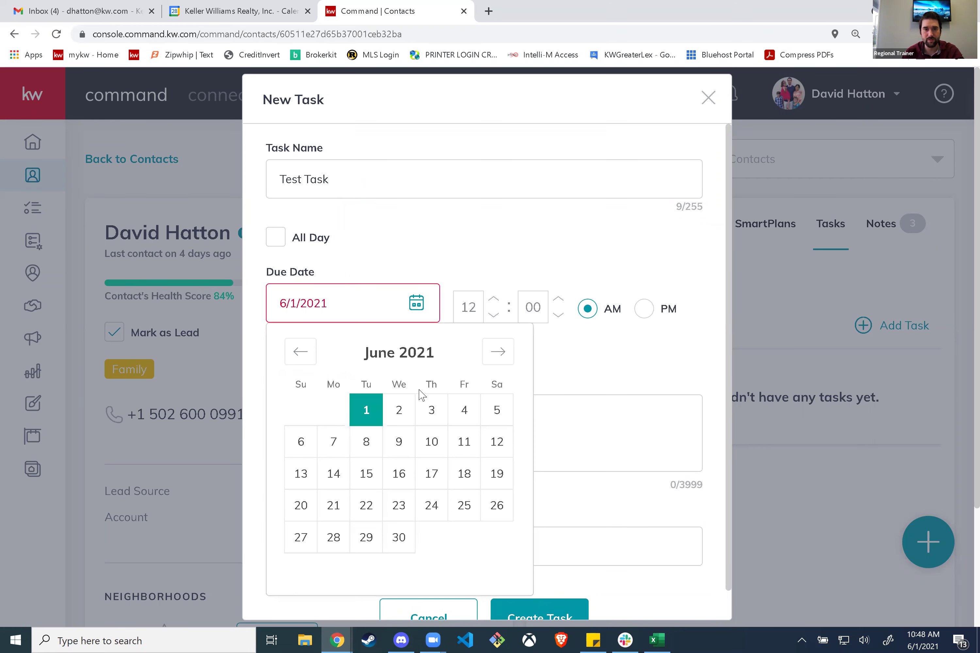
click(398, 410)
click(493, 274)
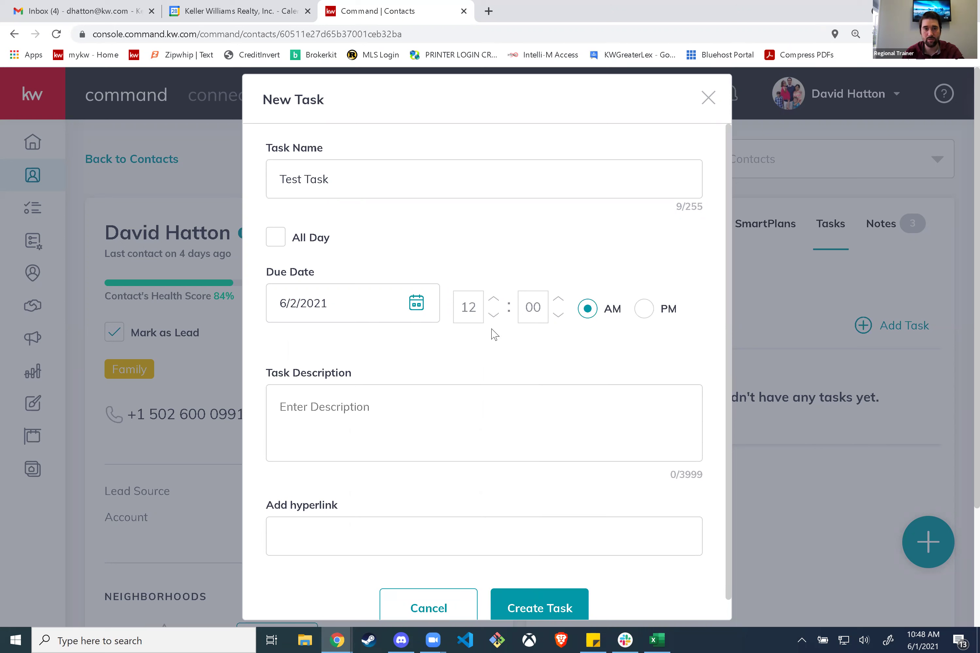
click(276, 238)
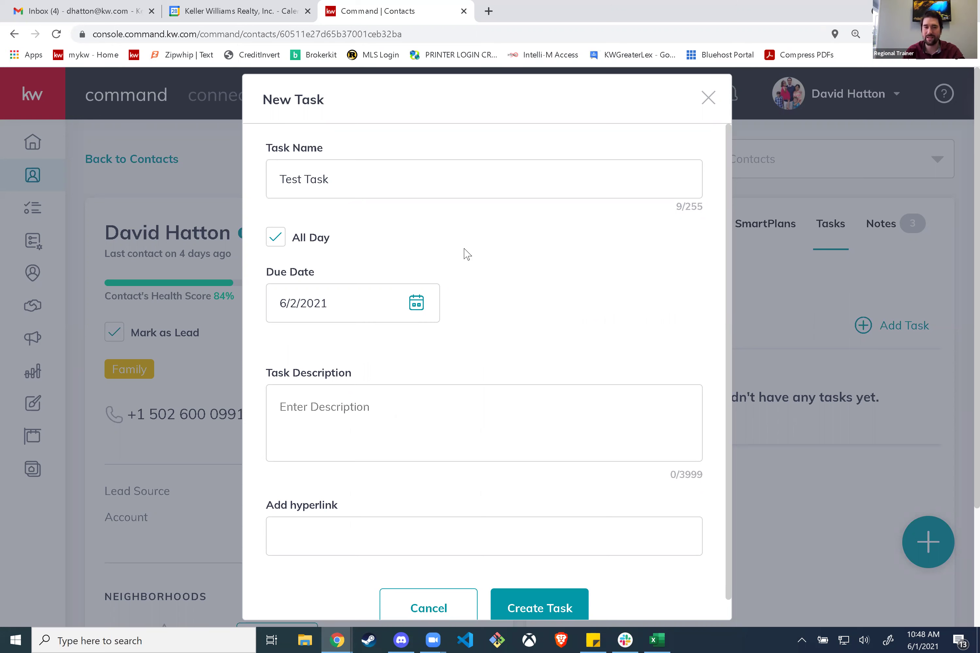
click(274, 236)
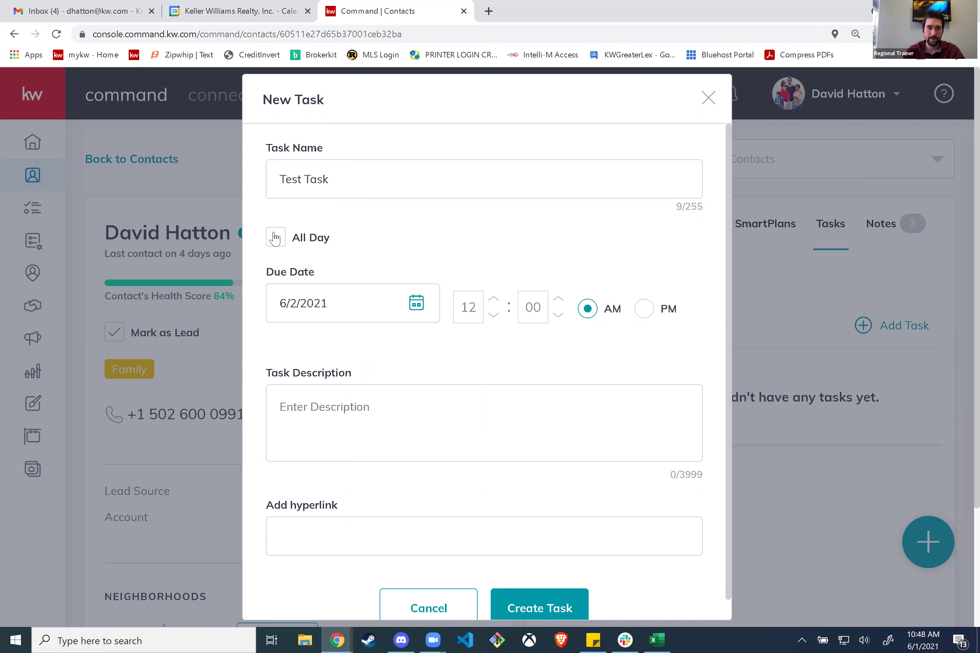
Keep the task all-day, add the description 'Test', and create the task
click(307, 416)
scroll(372, 363, down, 1)
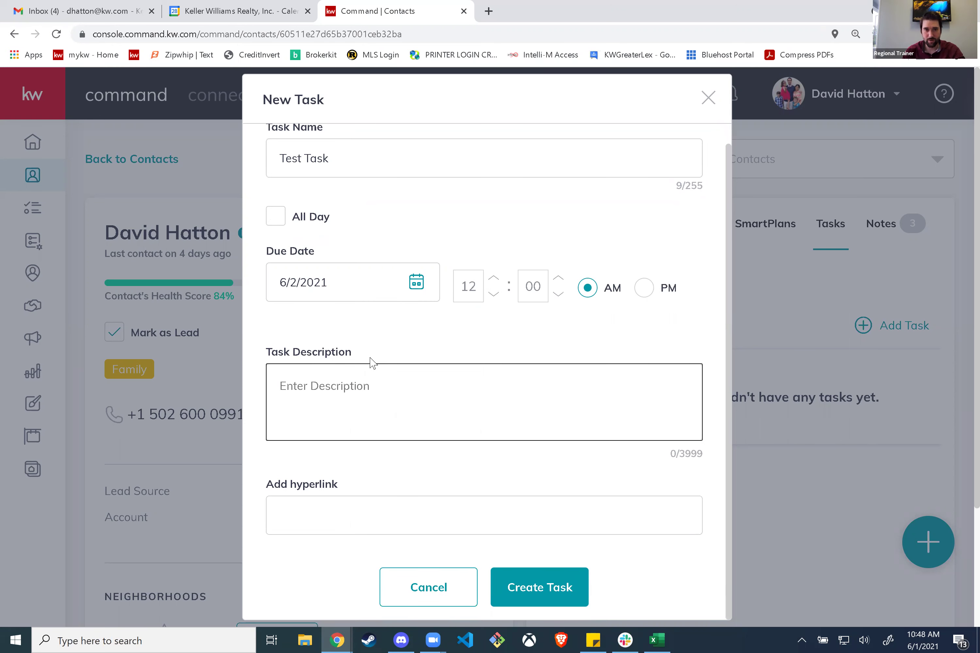
click(297, 520)
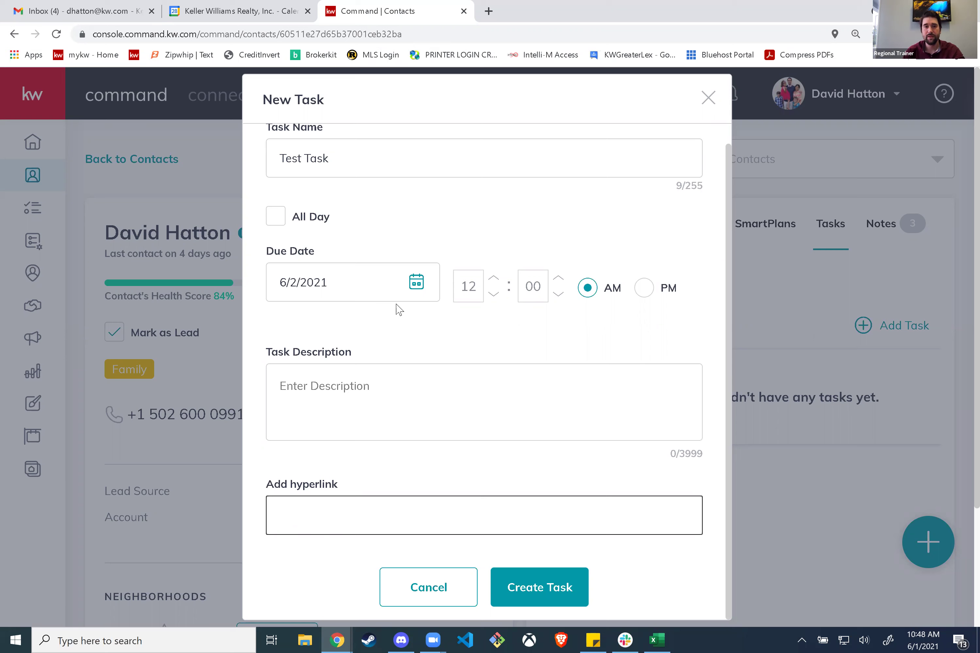
scroll(399, 314, up, 1)
click(273, 243)
click(360, 392)
text(T)
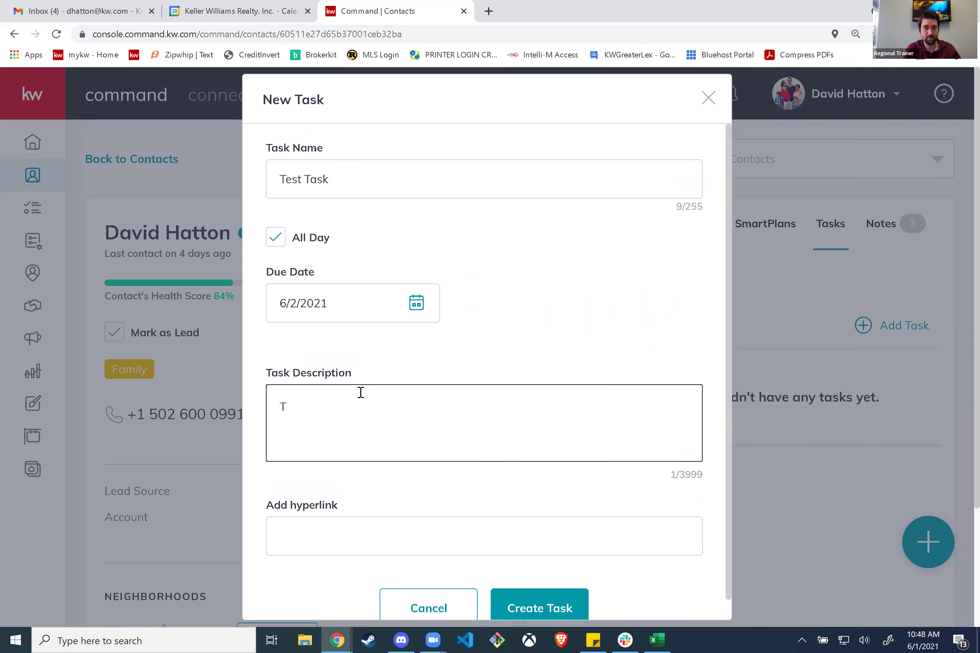
text(Test)
scroll(419, 417, down, 1)
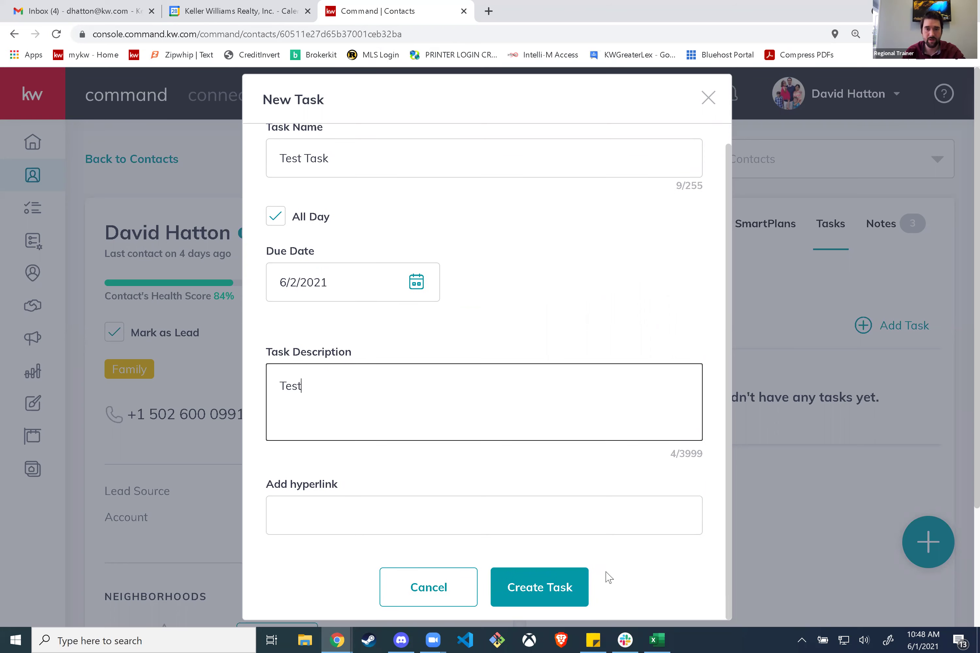
click(548, 590)
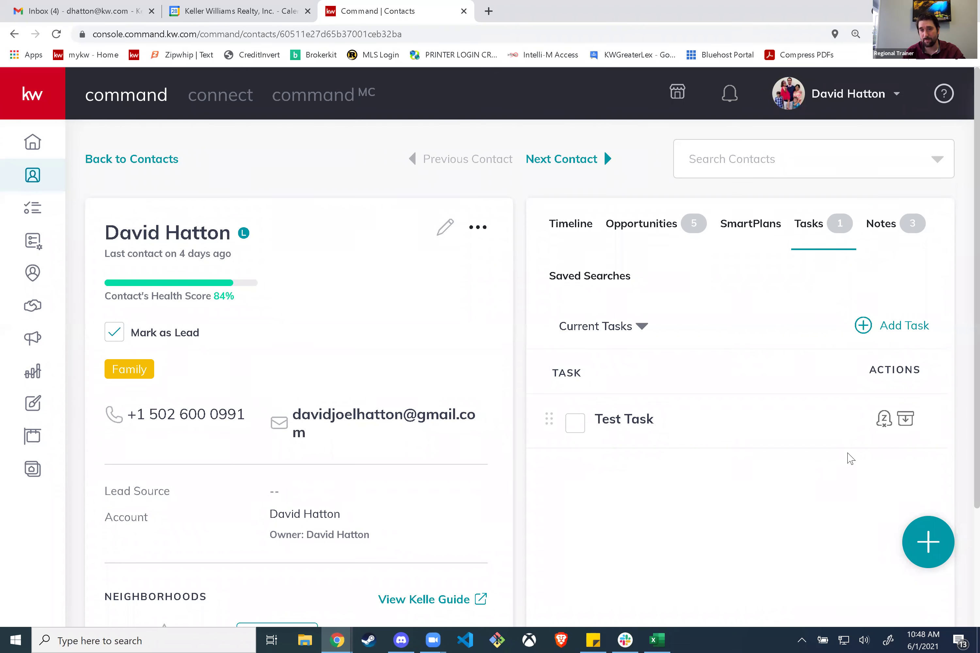
click(884, 419)
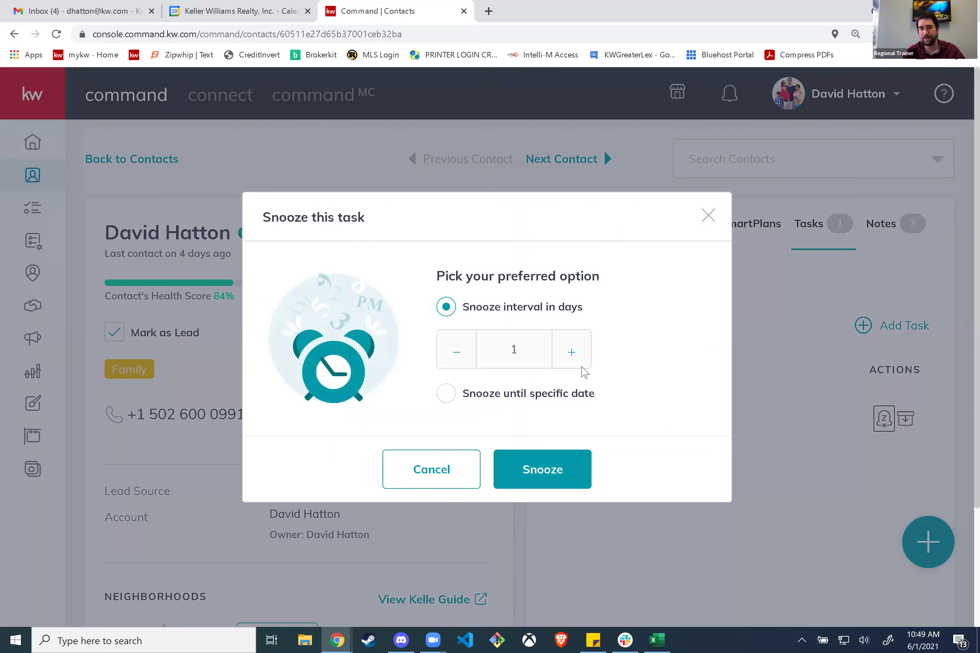
click(446, 393)
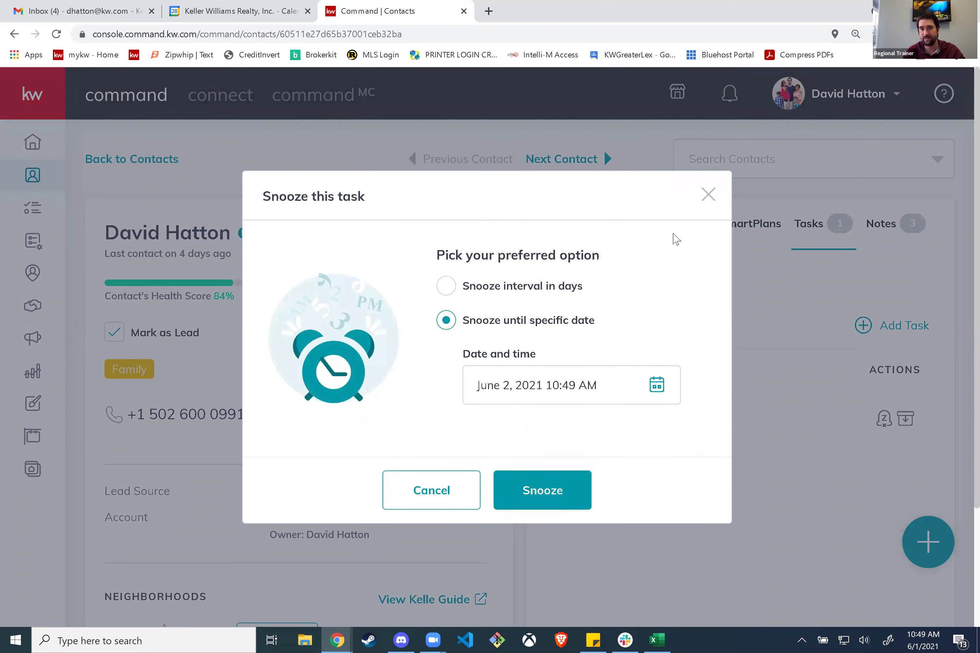
click(707, 196)
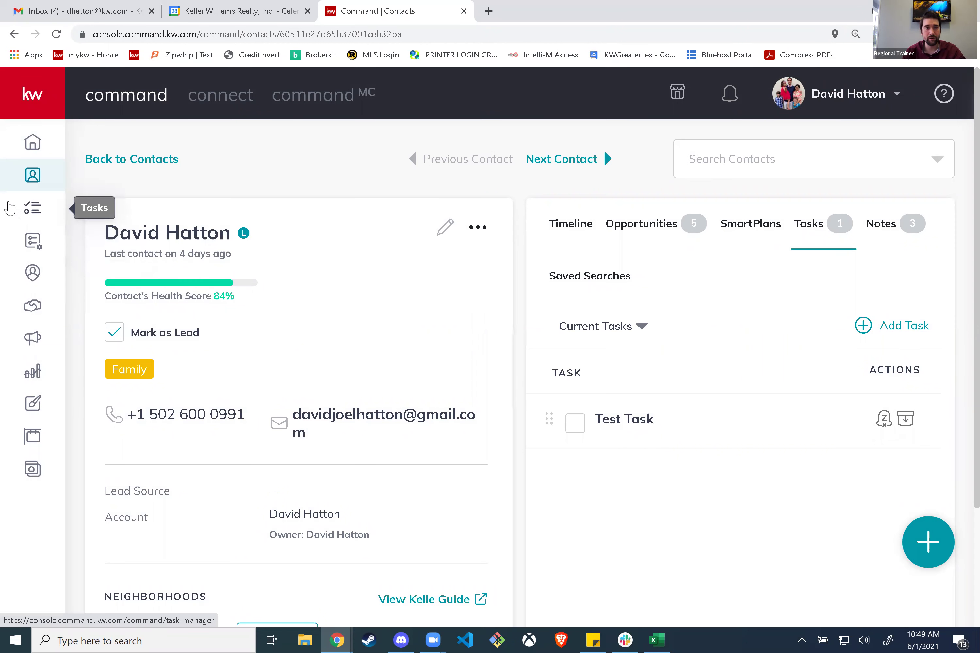
click(35, 212)
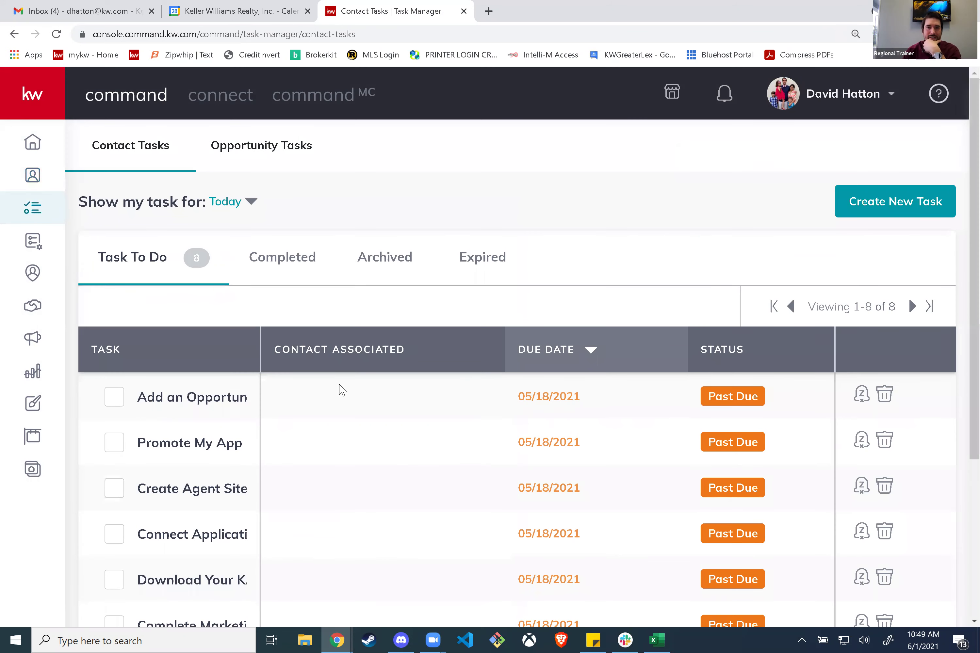
scroll(233, 456, down, 5)
scroll(217, 518, up, 5)
scroll(207, 398, down, 5)
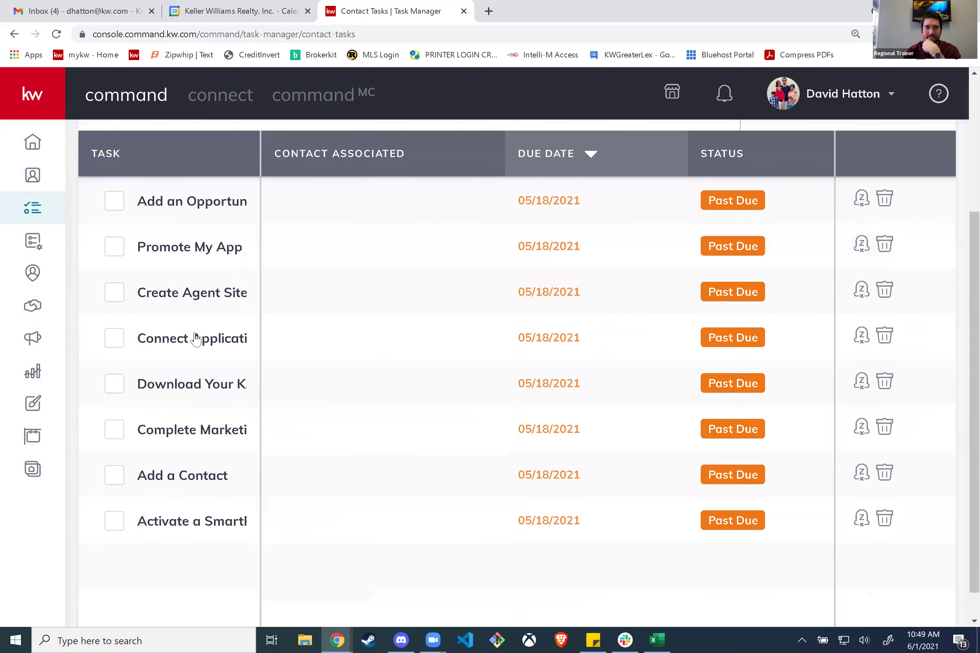
click(205, 429)
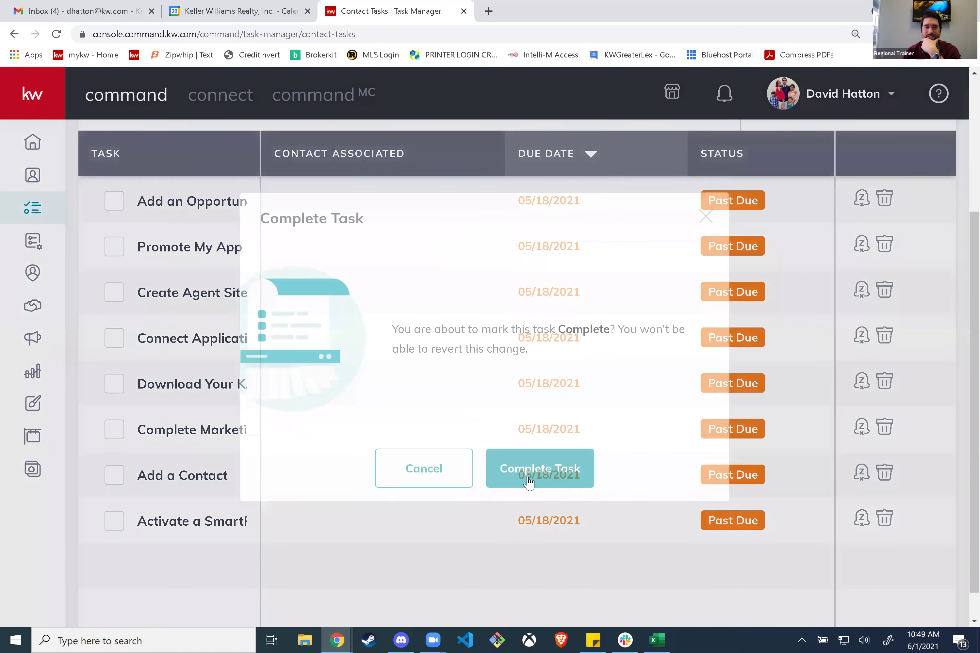
click(532, 481)
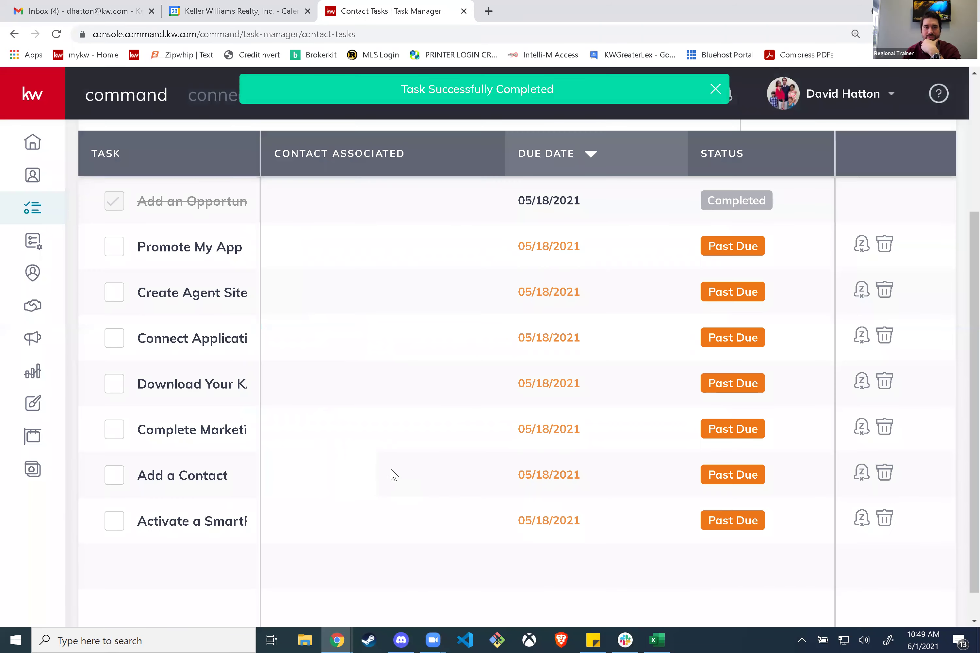
scroll(391, 473, up, 3)
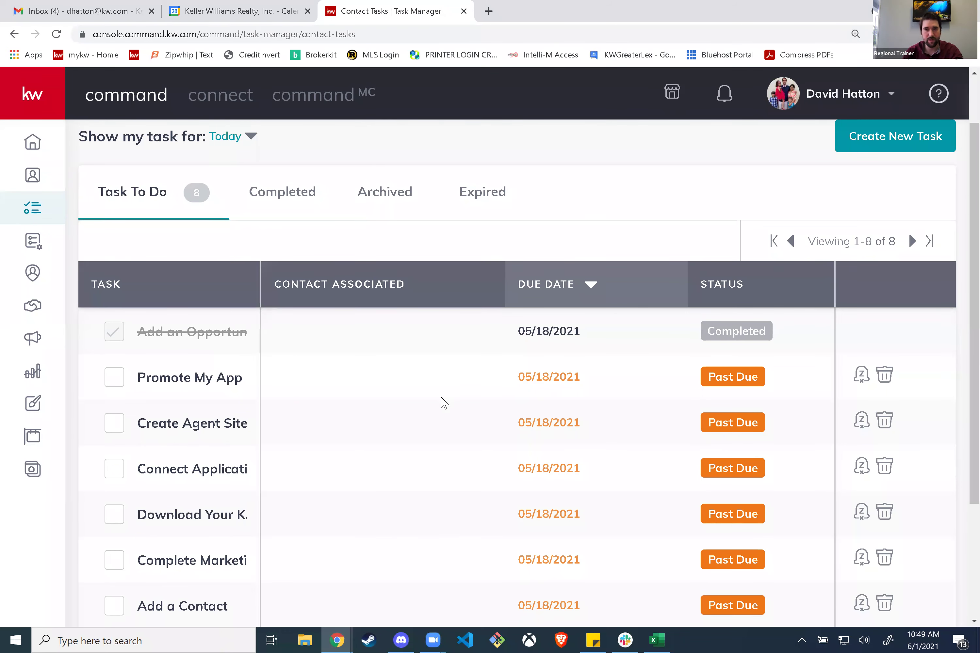
scroll(443, 402, down, 3)
scroll(442, 403, up, 5)
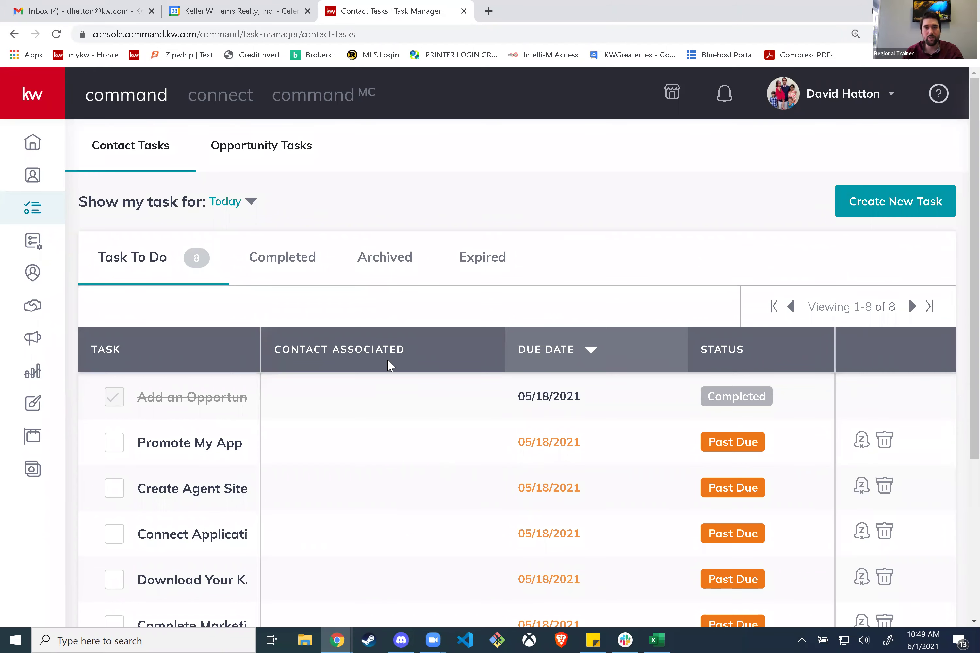
scroll(388, 358, down, 2)
scroll(443, 463, down, 1)
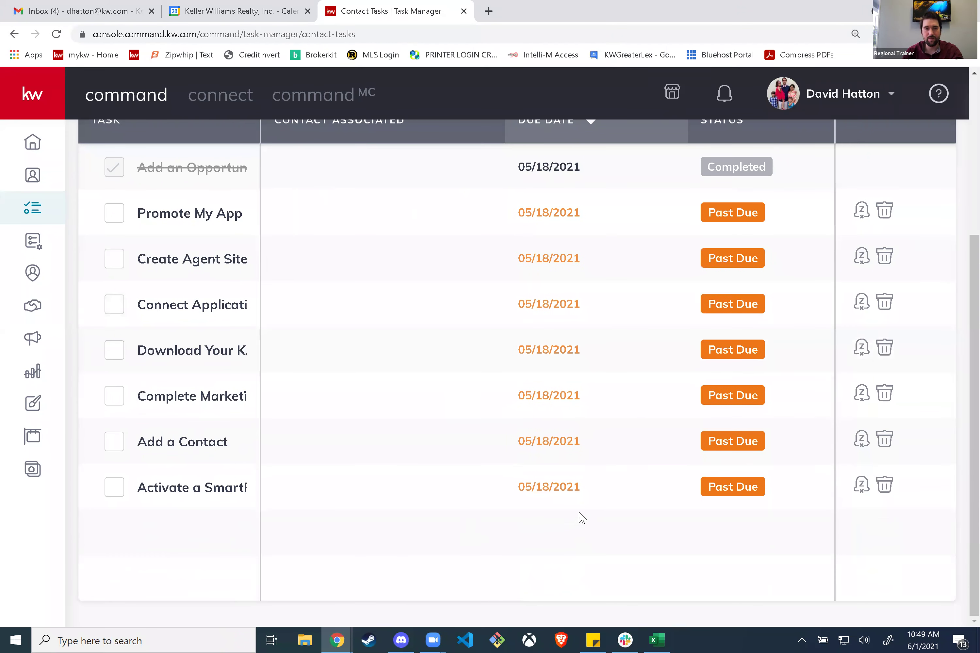
scroll(512, 363, up, 3)
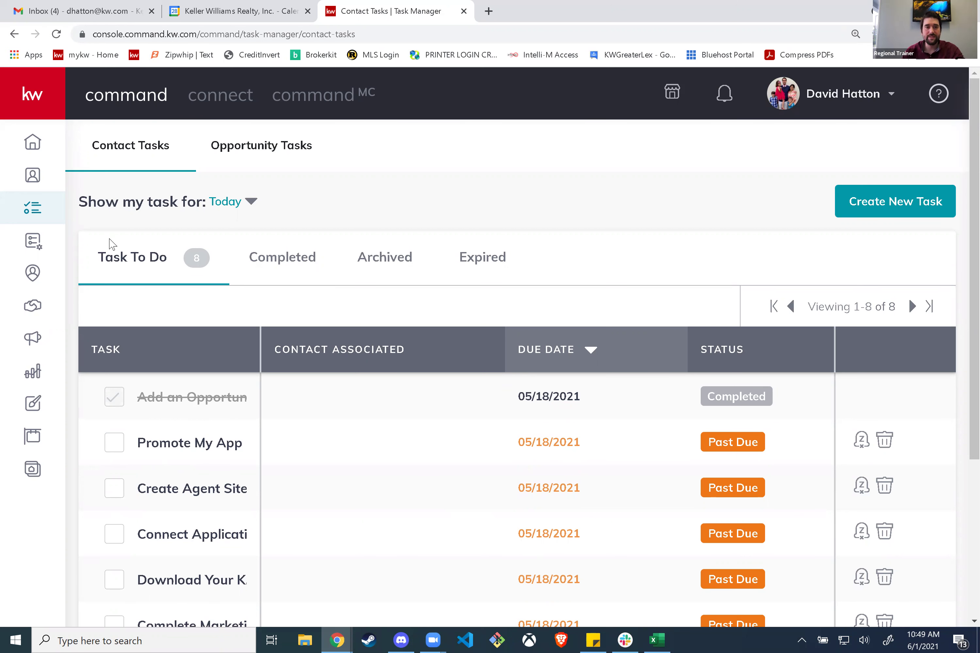
Review the contact's completed, archived and expired tasks, then return to To Do
click(294, 263)
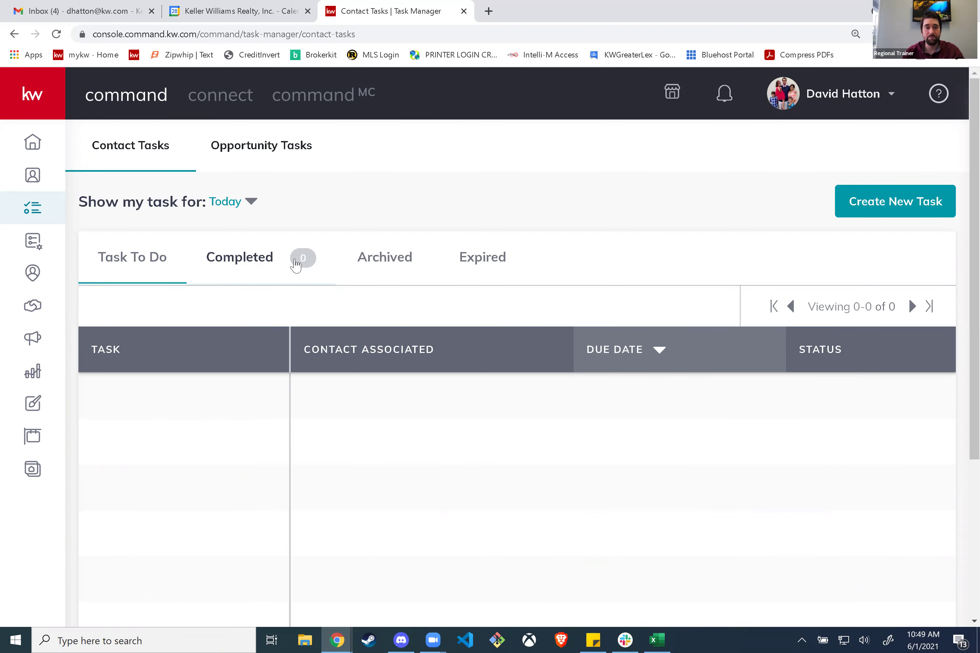
click(396, 263)
click(469, 264)
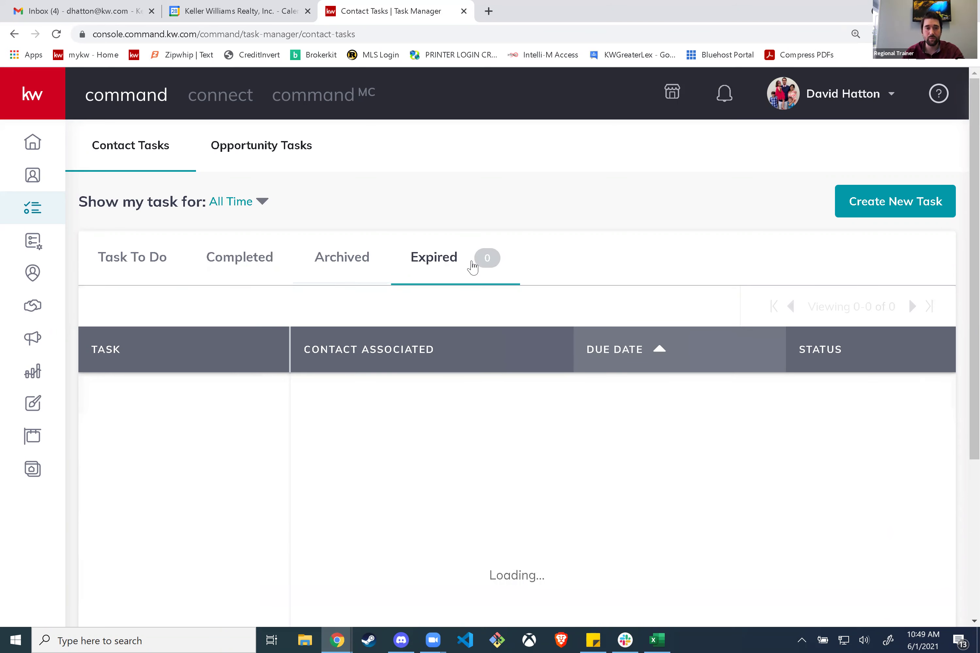
click(132, 265)
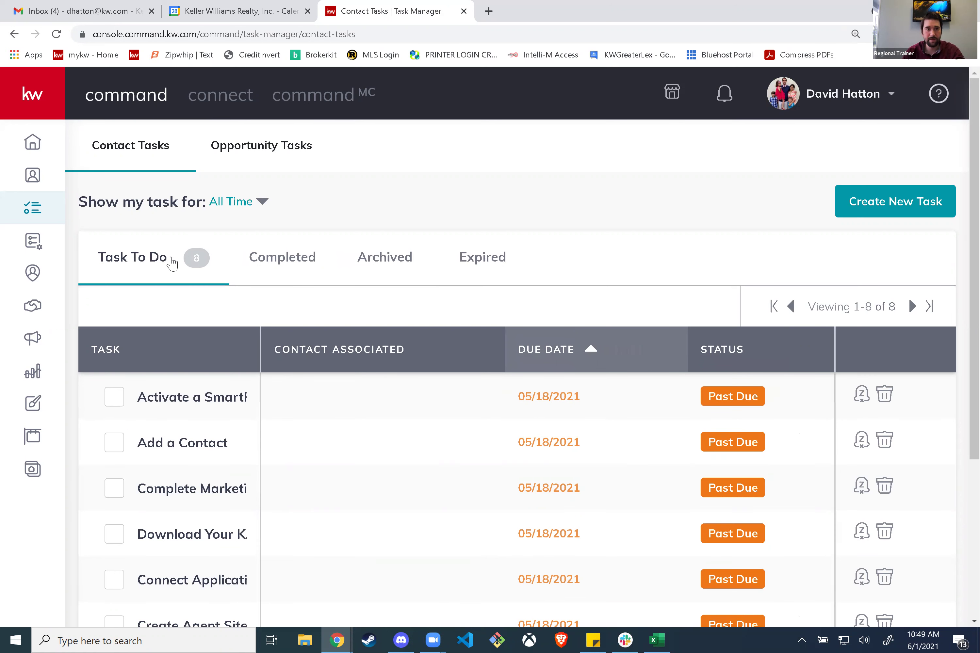
Look over the task time ranges and opportunity tasks, then open the Opportunities pipeline
click(263, 202)
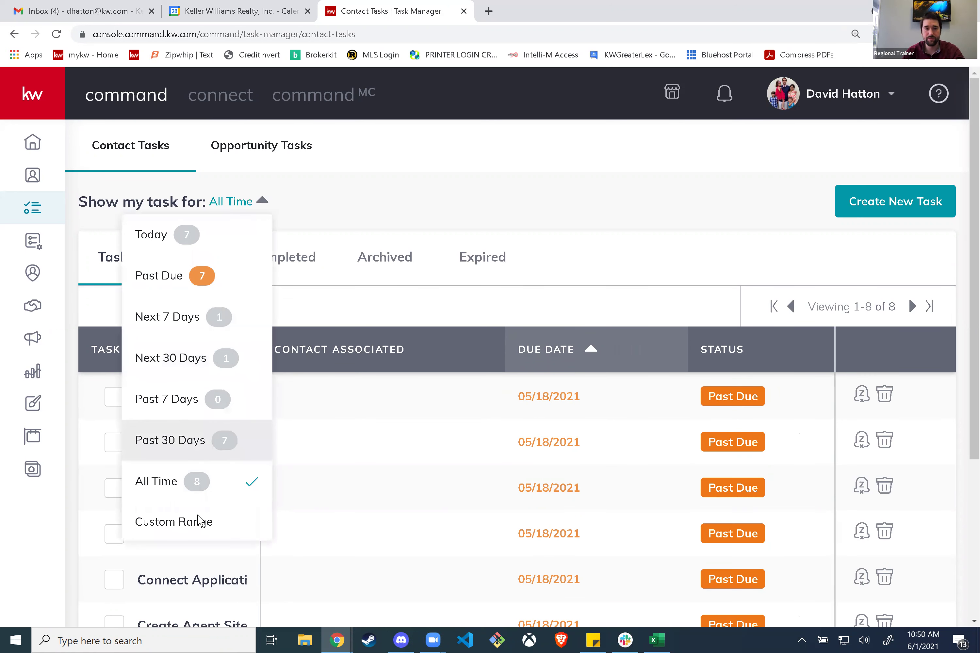
click(519, 207)
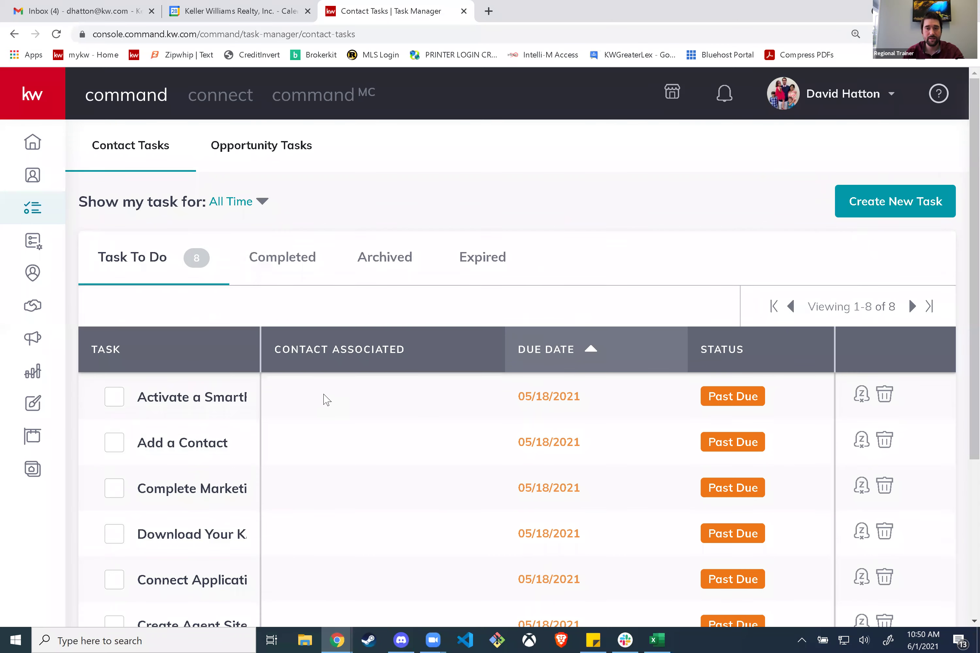
scroll(442, 391, down, 4)
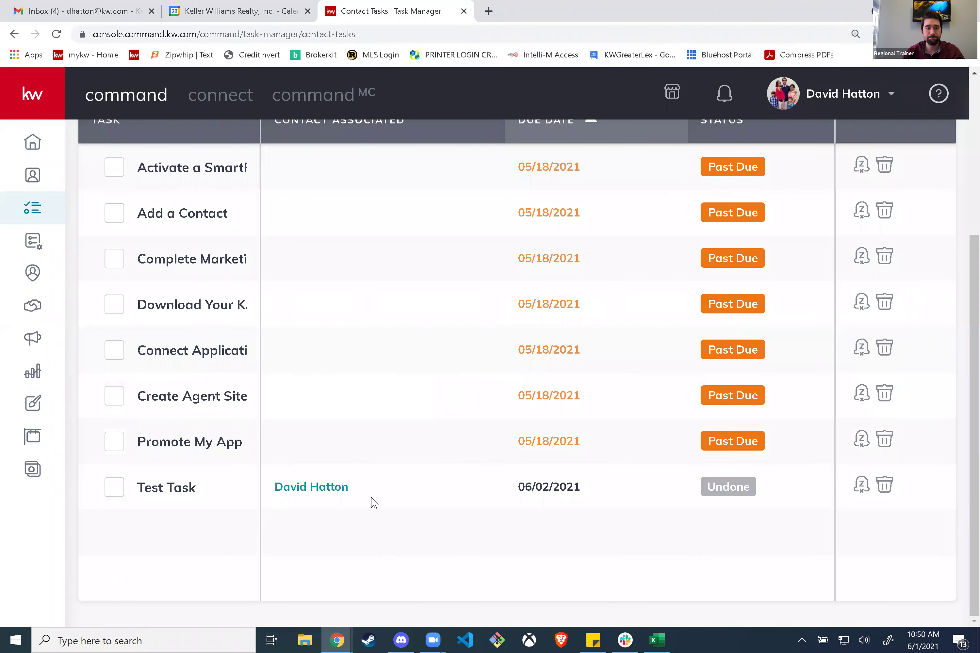
scroll(484, 475, up, 5)
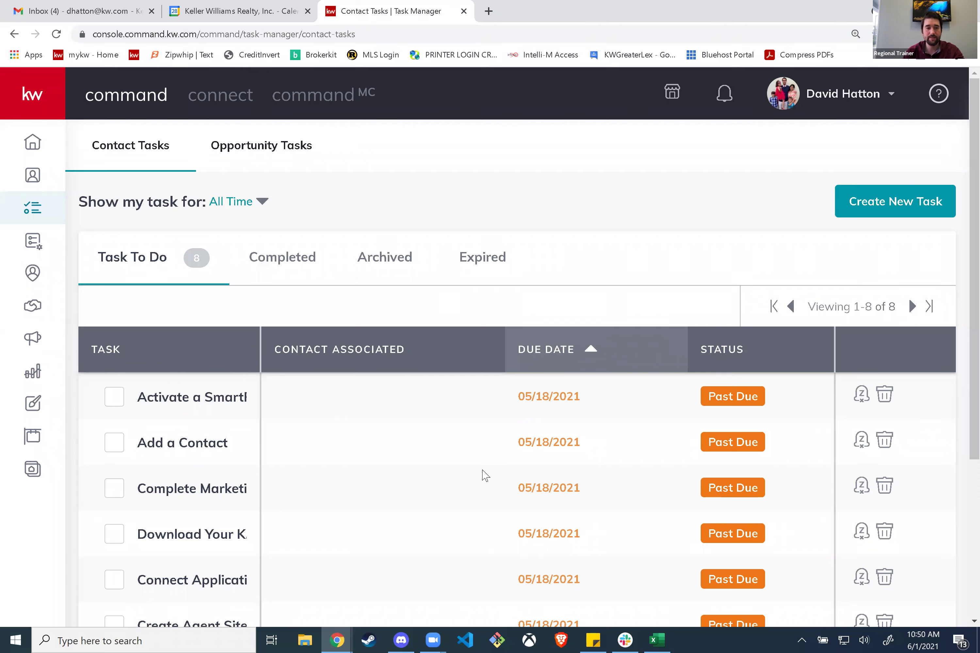
scroll(390, 460, down, 3)
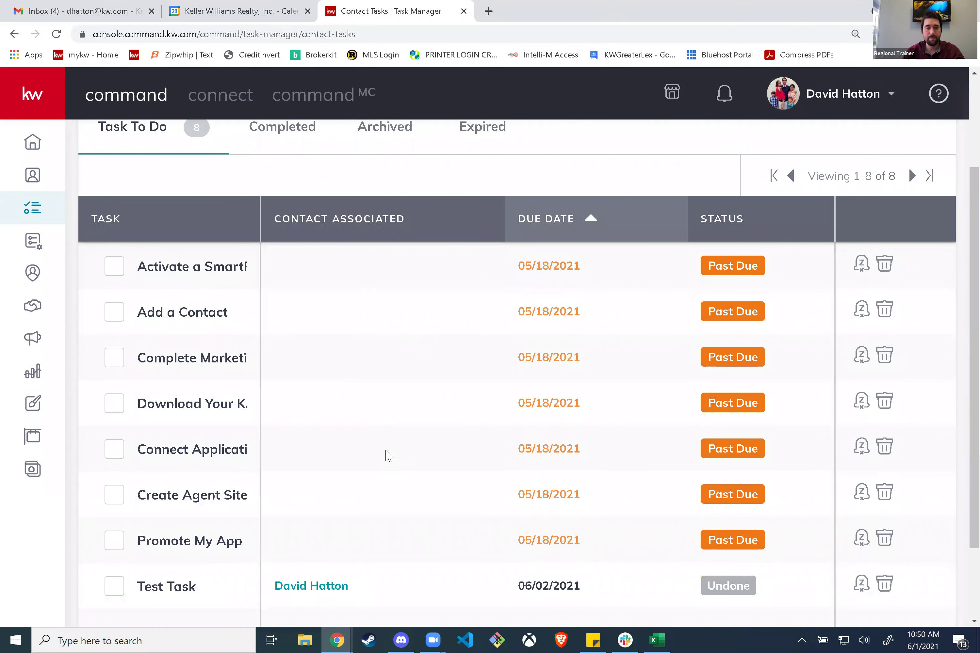
scroll(389, 456, down, 2)
scroll(262, 434, up, 5)
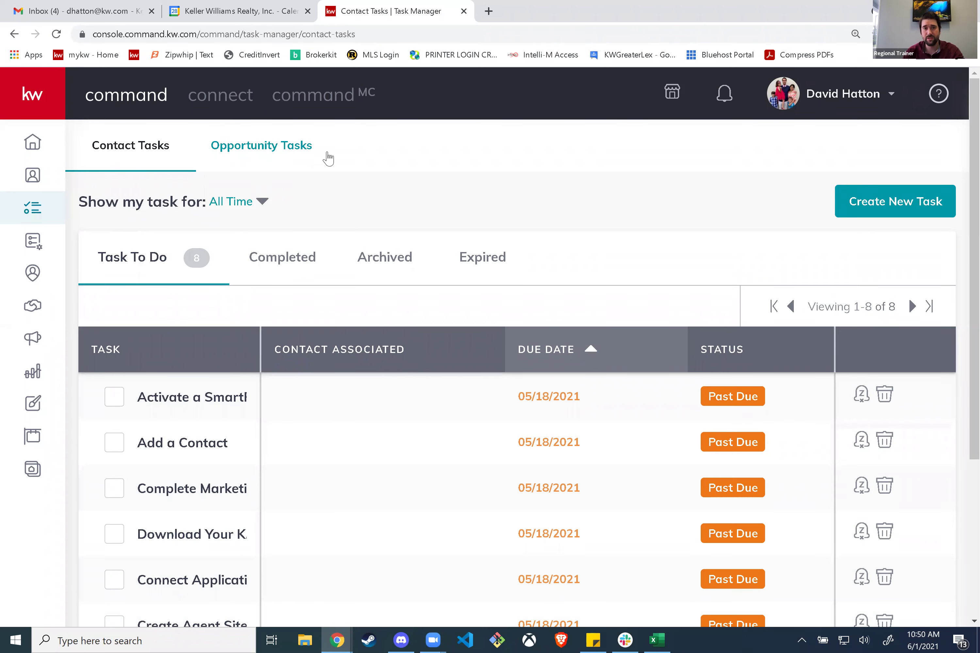
click(273, 157)
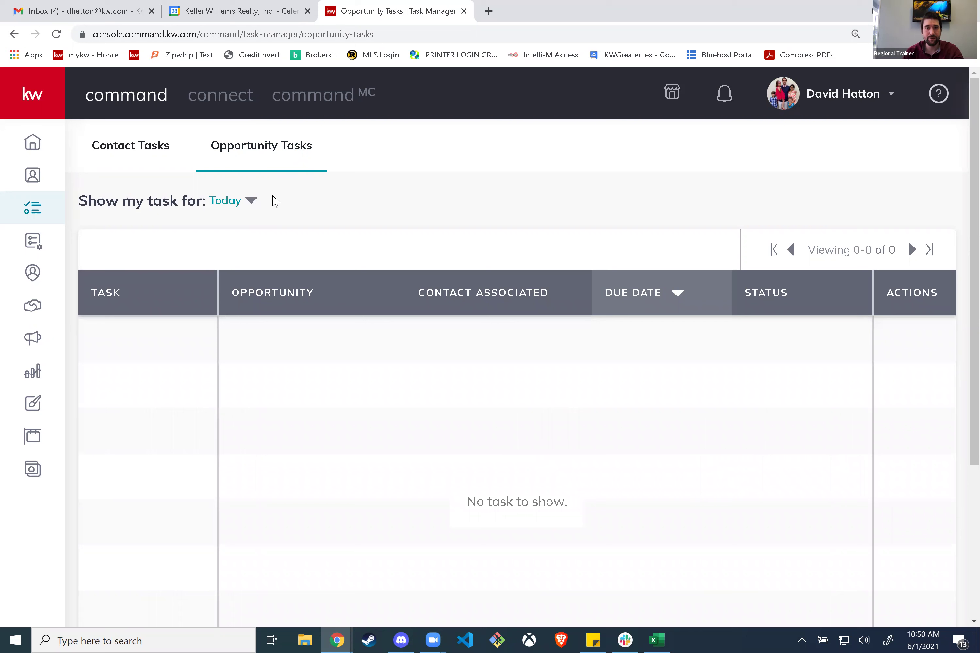
click(33, 309)
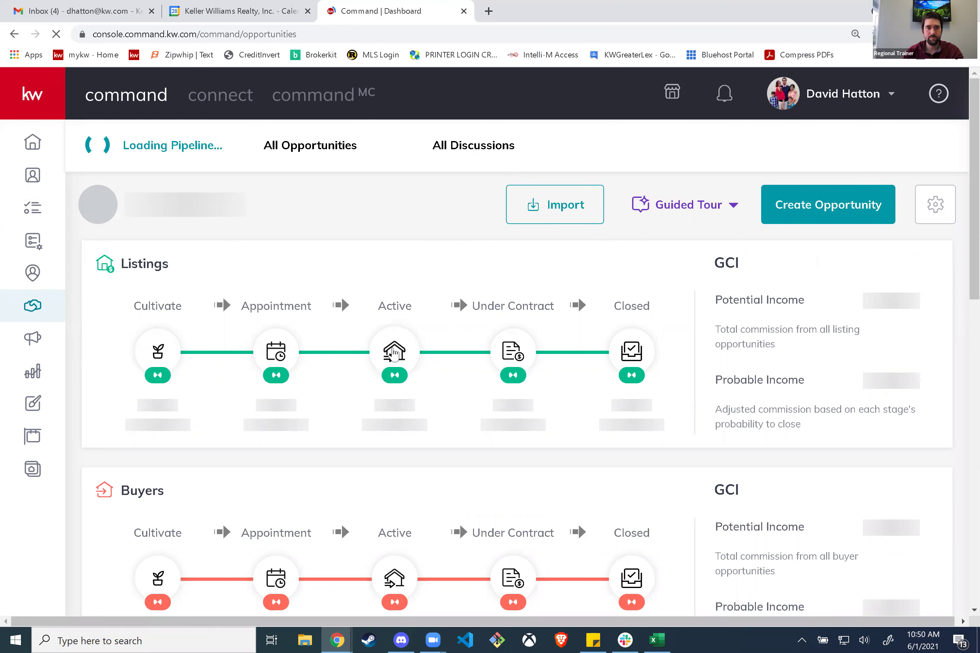
On the Active board, add checklist item 'asdfadsfadsf' to Test Testerson's Showing stage
click(395, 352)
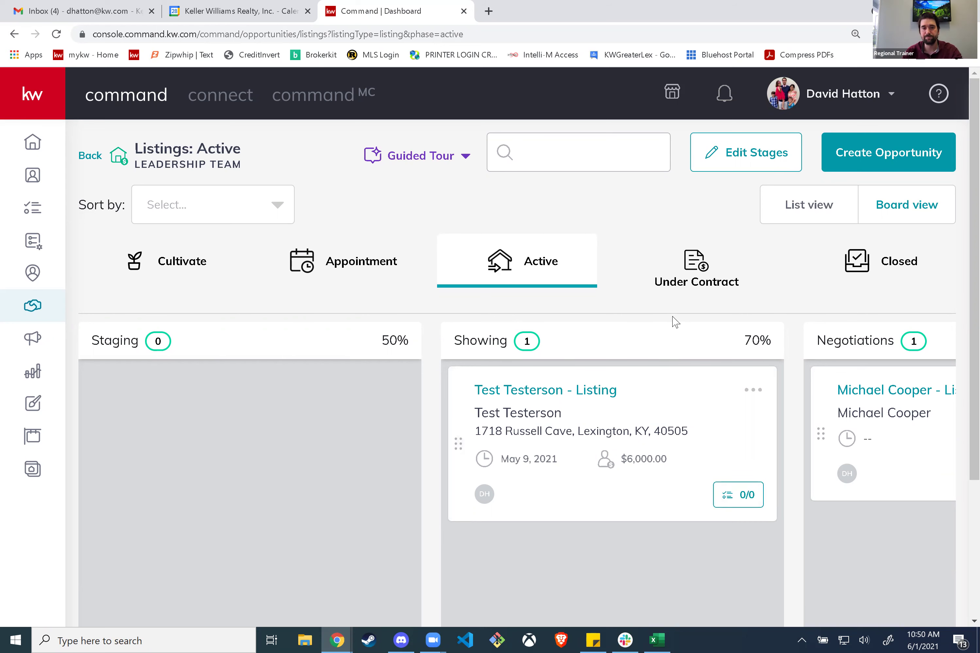
click(740, 494)
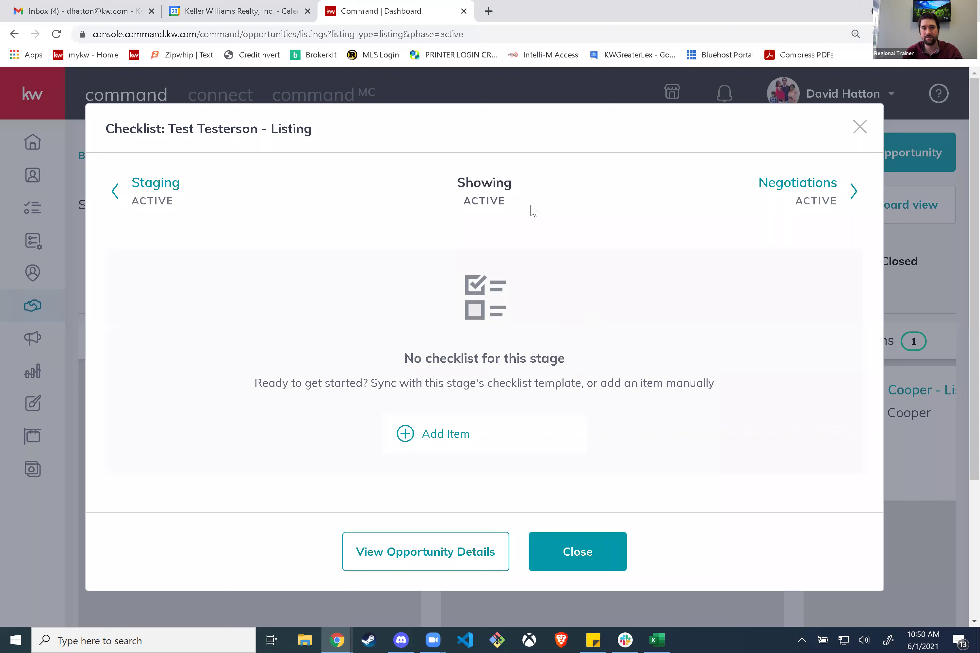
click(115, 191)
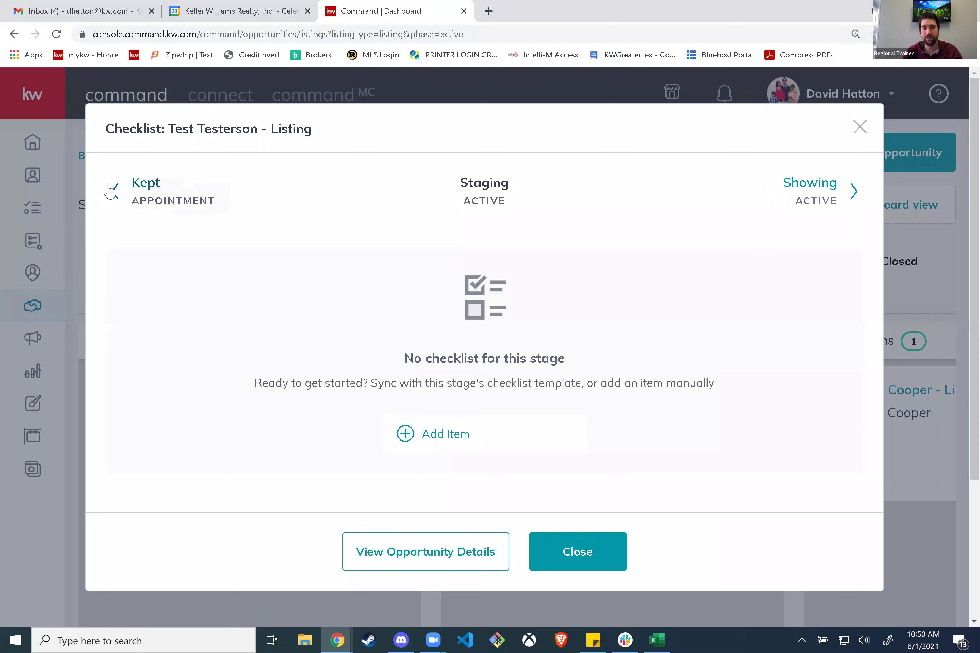
click(852, 191)
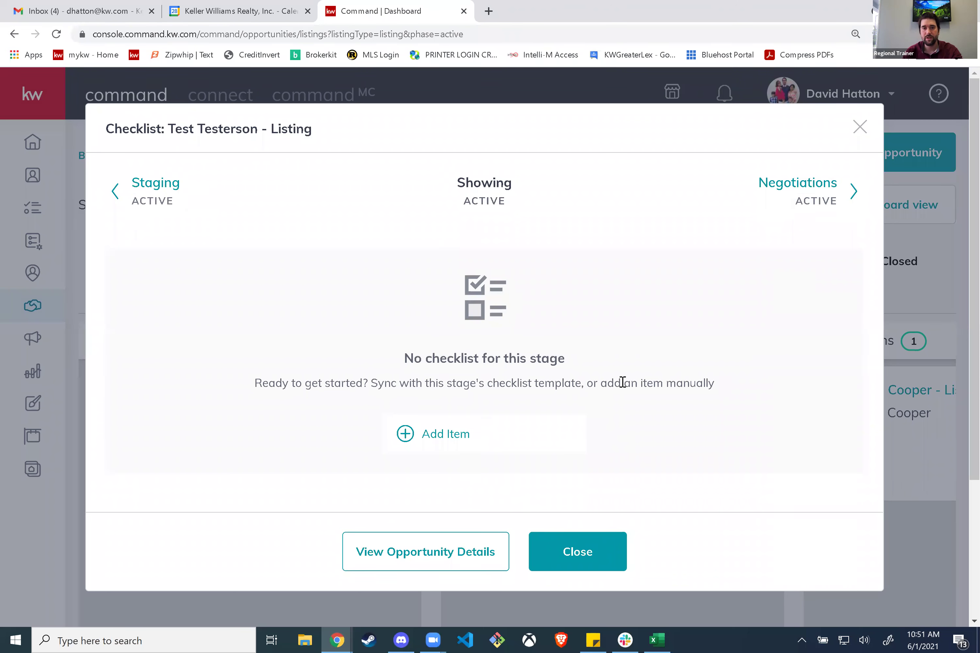
click(417, 446)
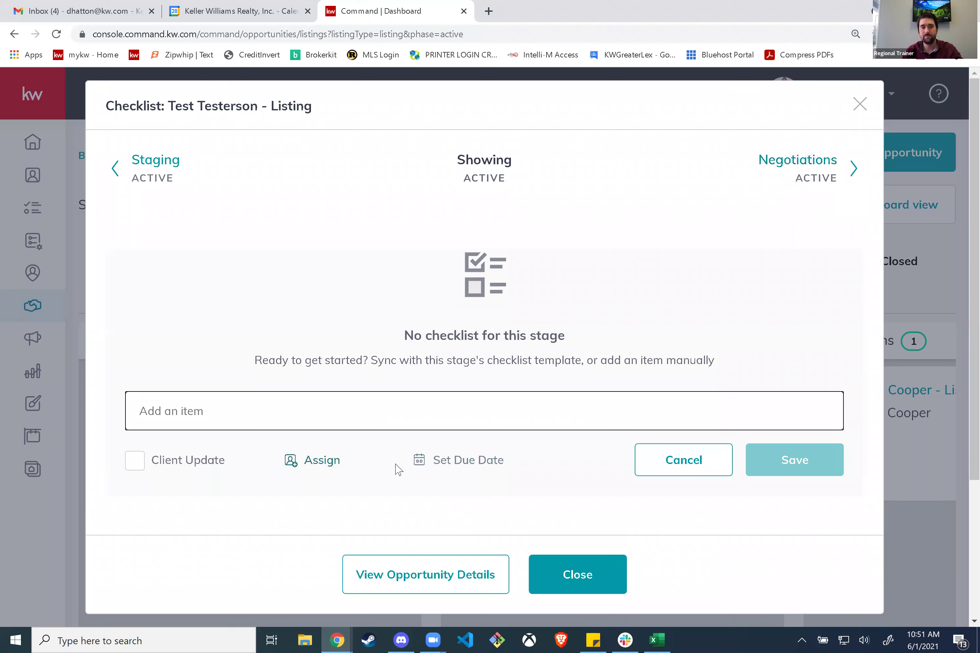
text(asdfadsfadsf)
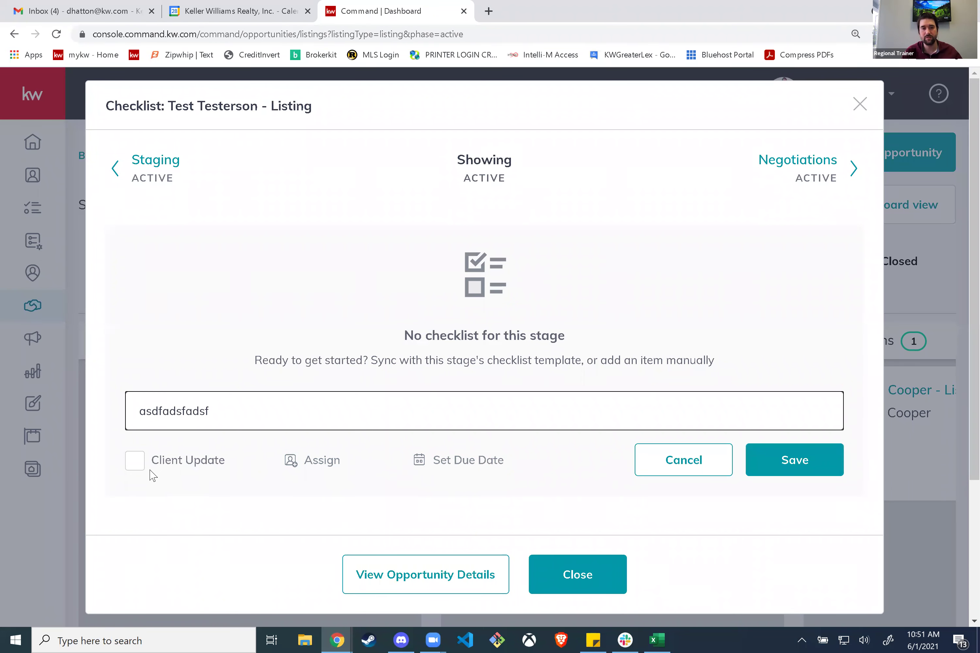
click(784, 464)
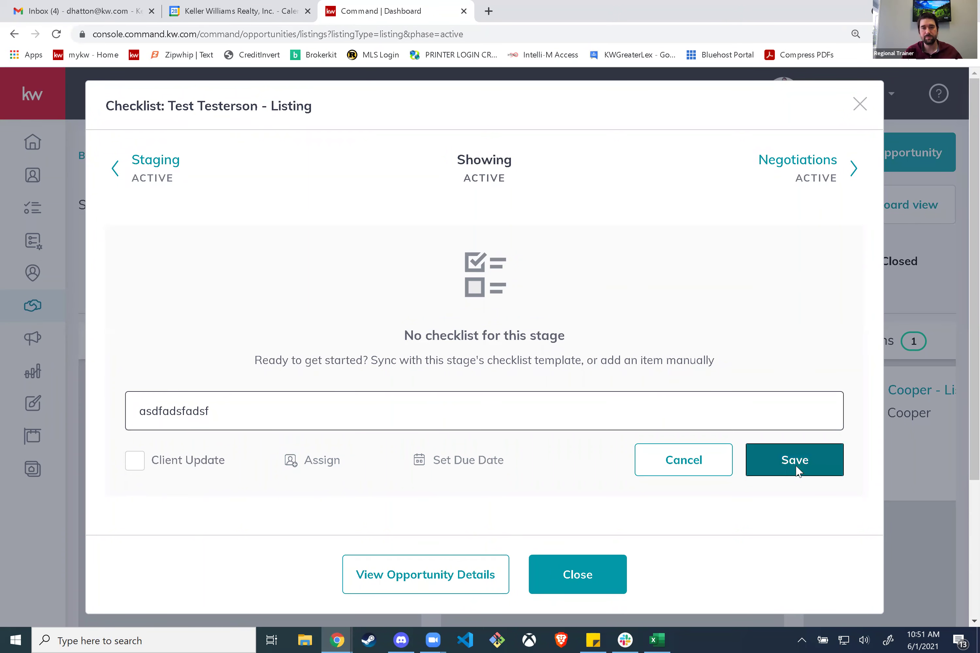
click(599, 554)
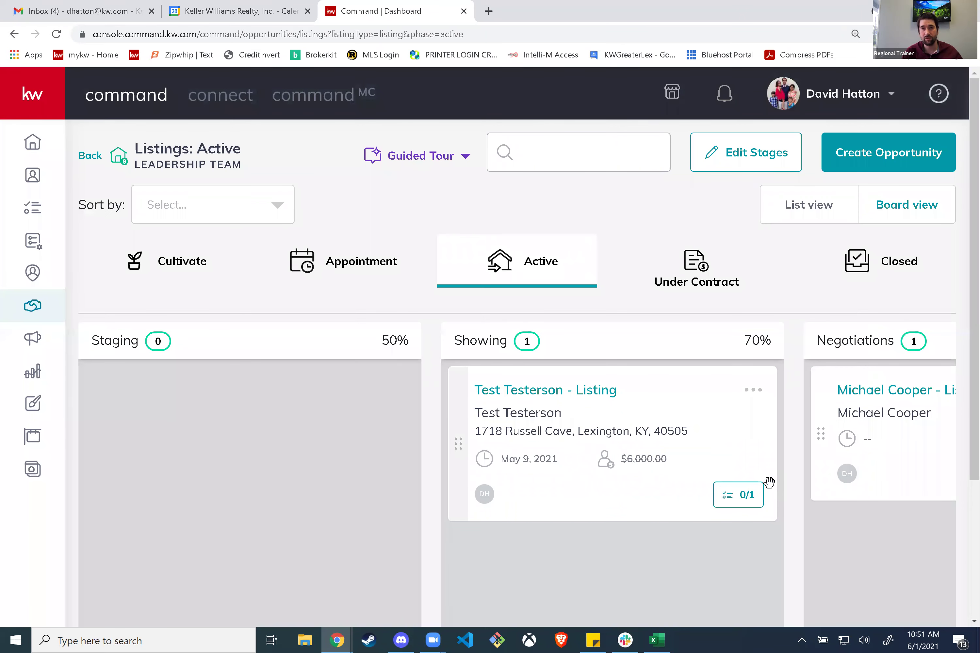
Move the Test Testerson listing to Staging and back to Showing, then open Edit Stages
scroll(679, 479, down, 1)
scroll(679, 479, up, 1)
drag(240, 480, 137, 430)
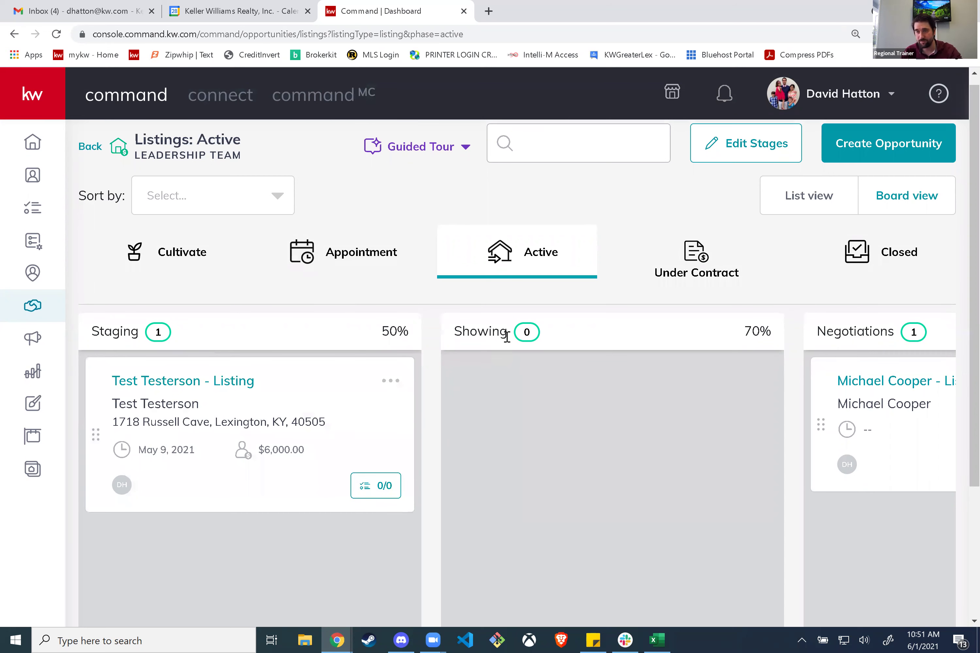
drag(135, 446, 573, 400)
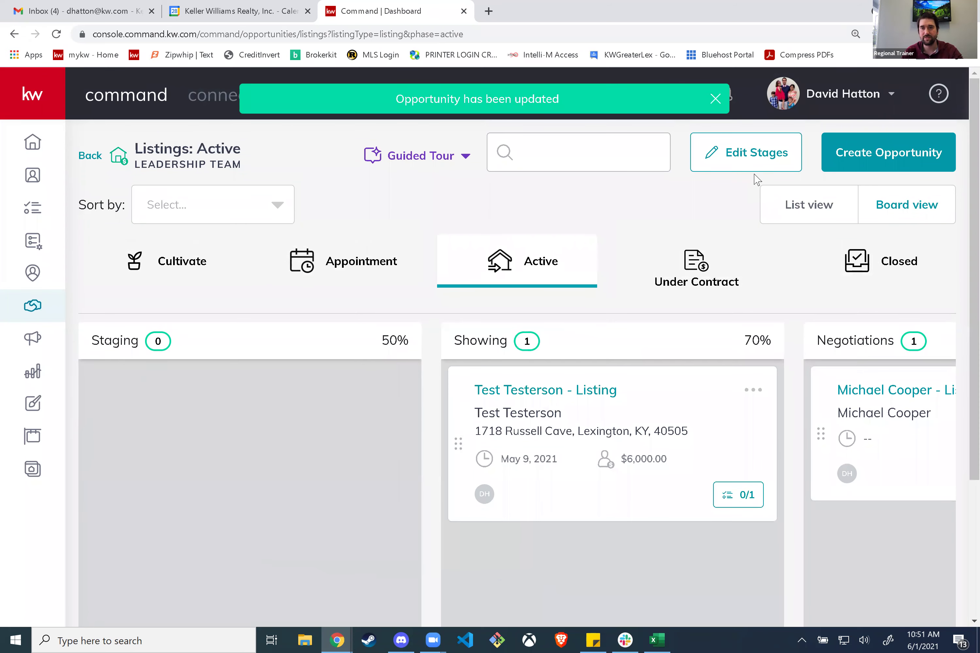
click(755, 154)
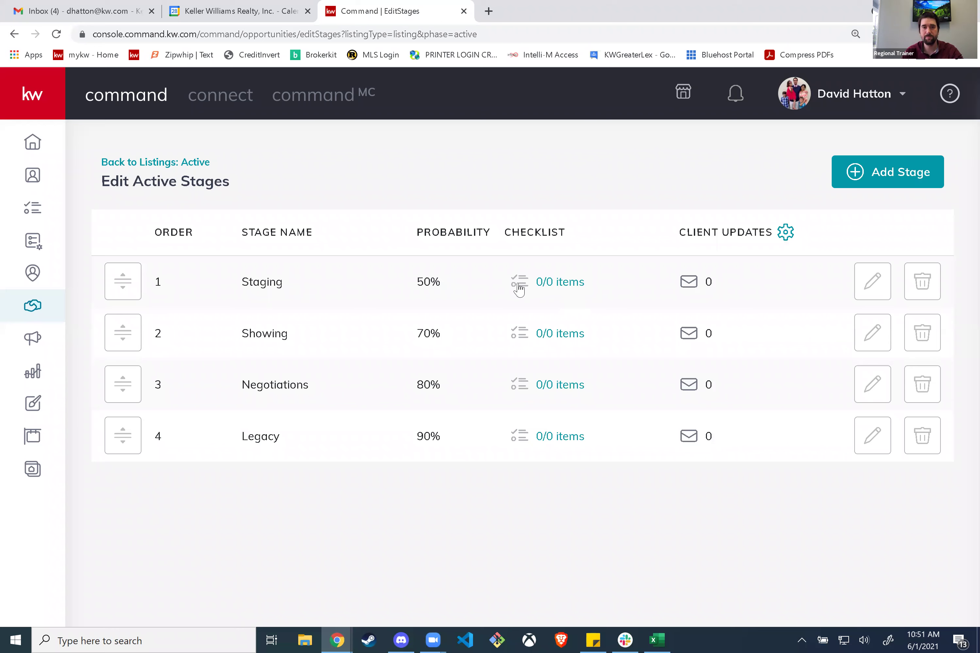
Revisit the stages editor to try reordering Legacy, then return and reopen Test Testerson's checklist
click(168, 168)
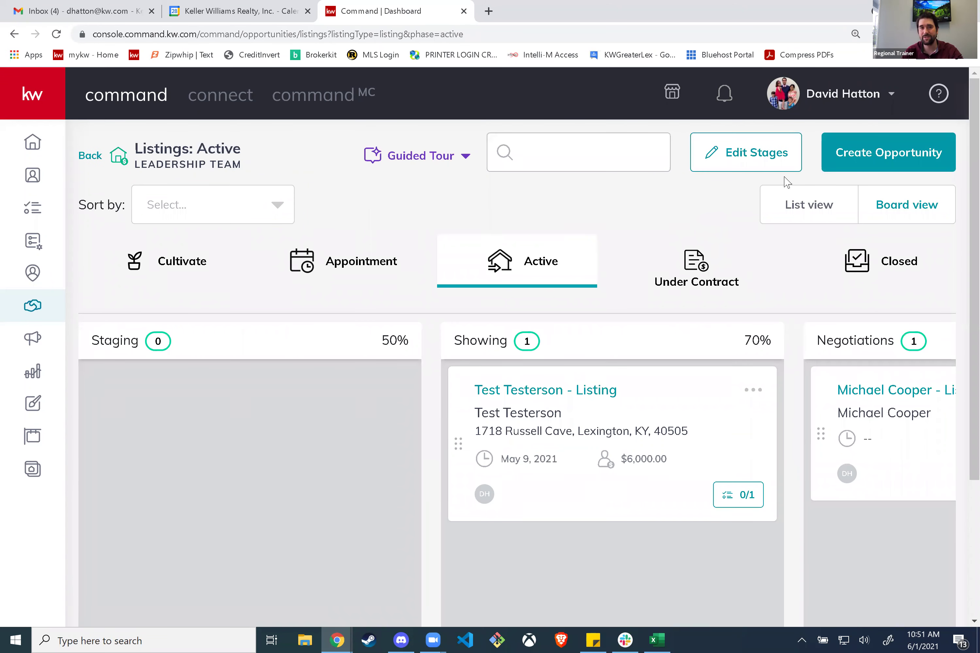
click(714, 168)
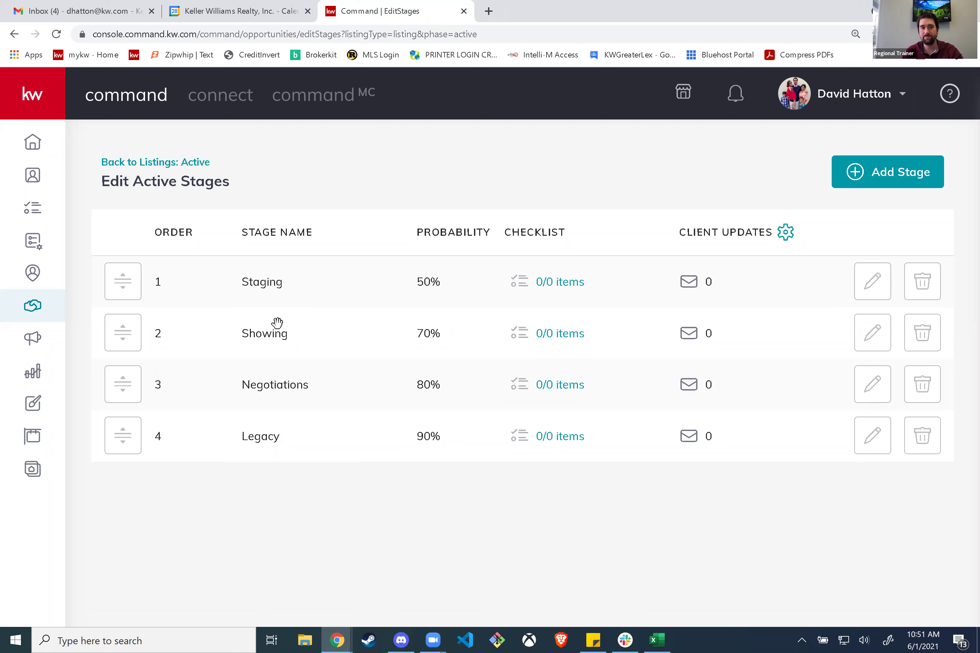
drag(289, 421, 324, 505)
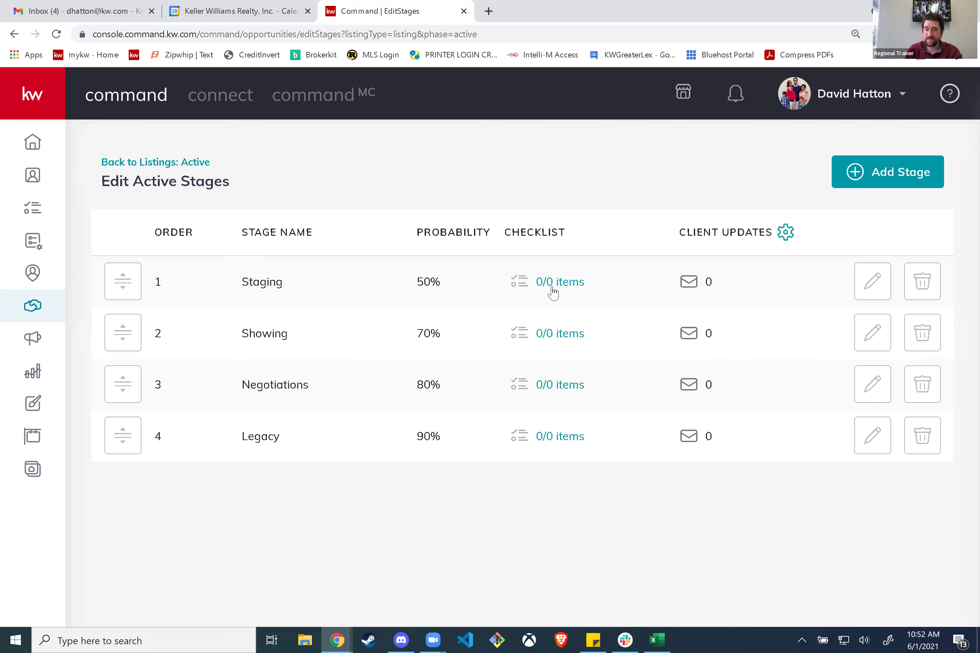
click(153, 164)
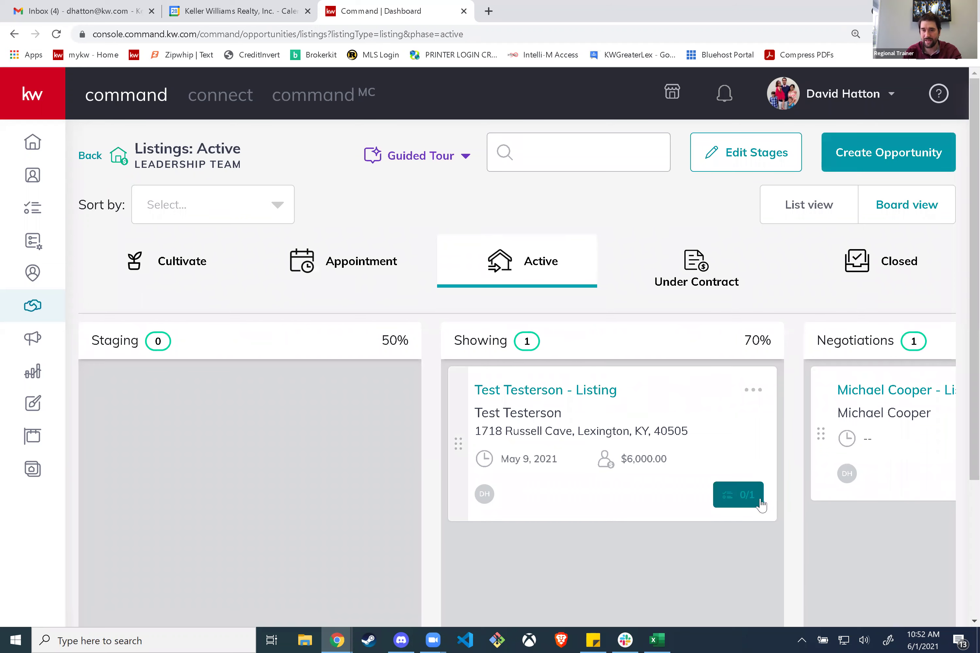
click(746, 496)
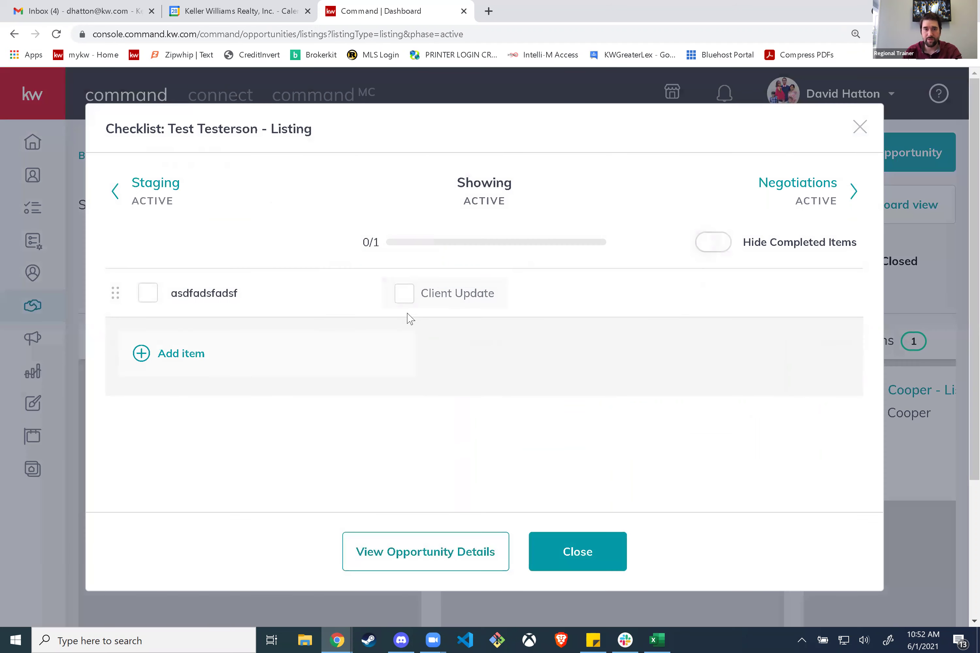
Close the Test Testerson checklist and open the listing's detail page
click(173, 353)
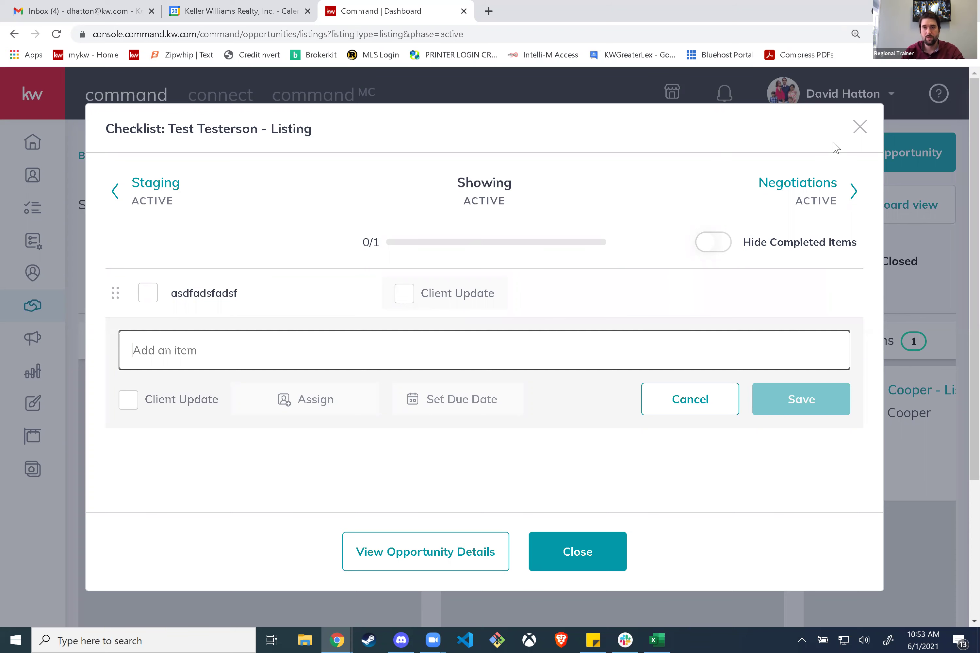
click(859, 129)
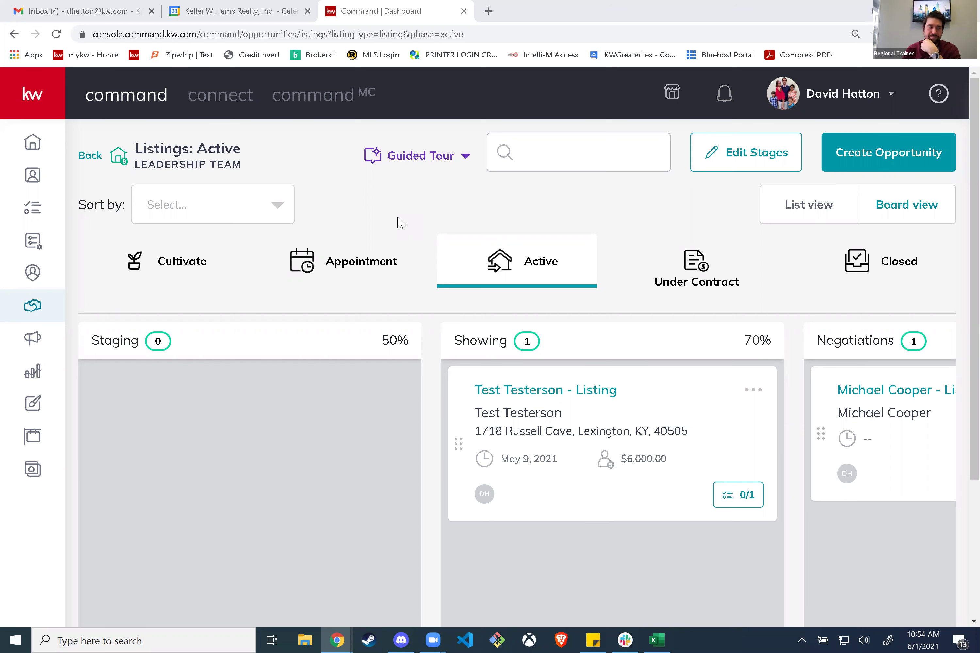
click(554, 395)
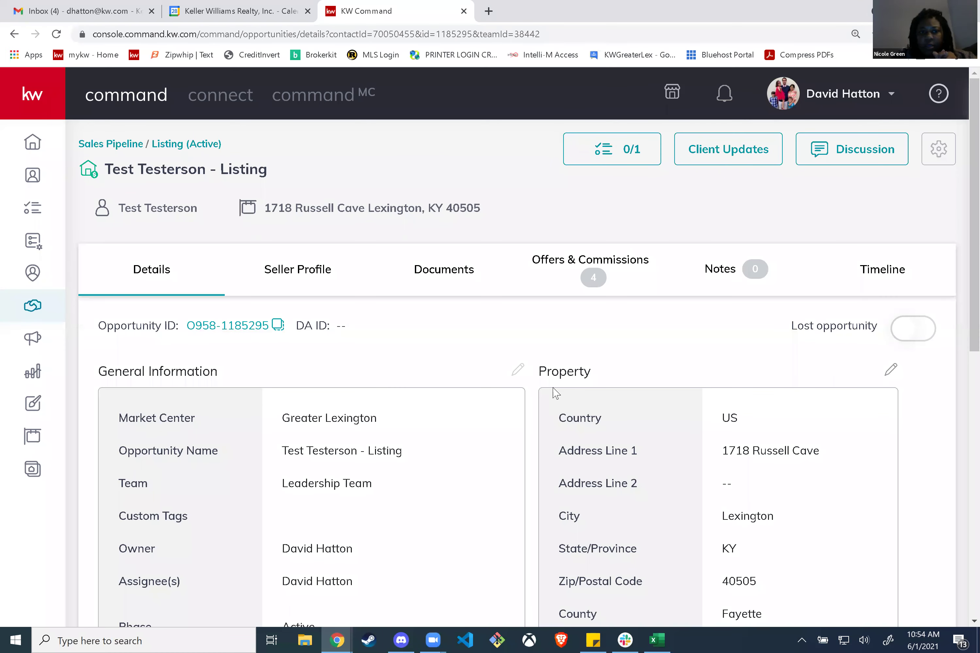
Put the accepted $200,000 May 06 offer back into Reviewing via Change Response
click(586, 259)
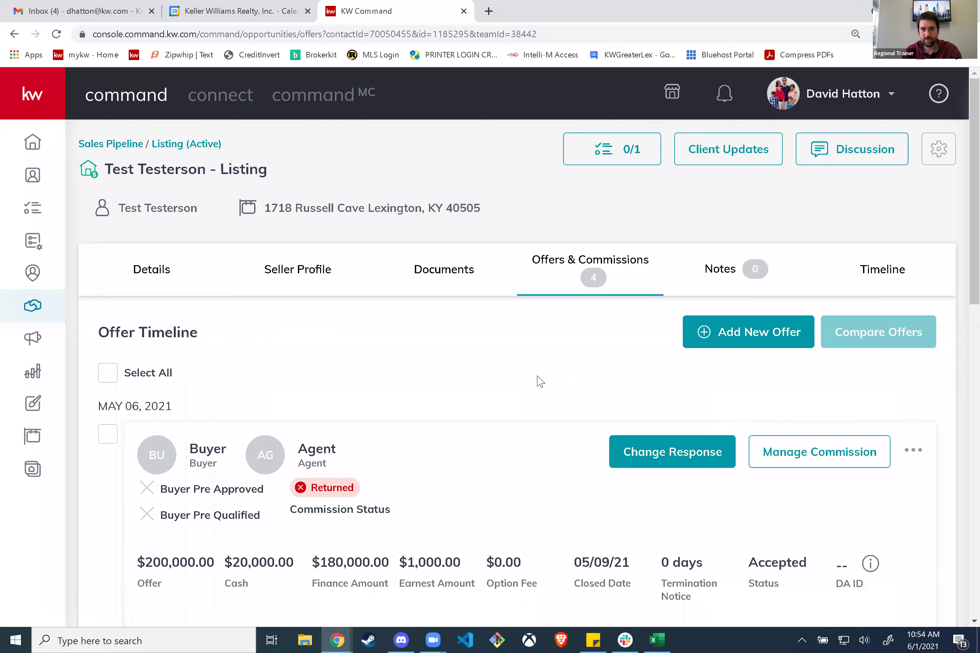
scroll(540, 382, down, 3)
click(683, 327)
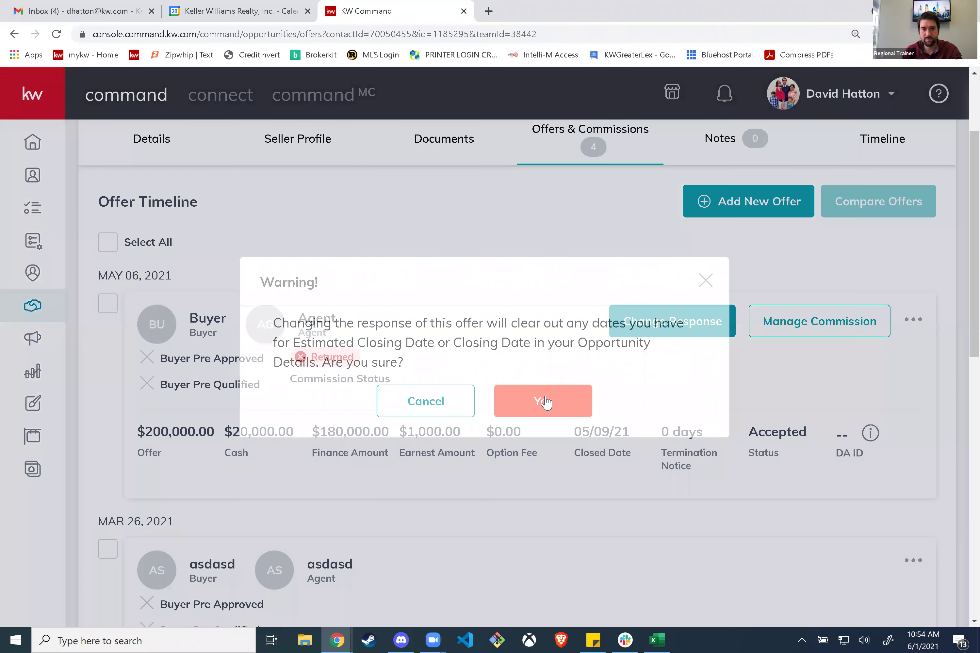
click(544, 401)
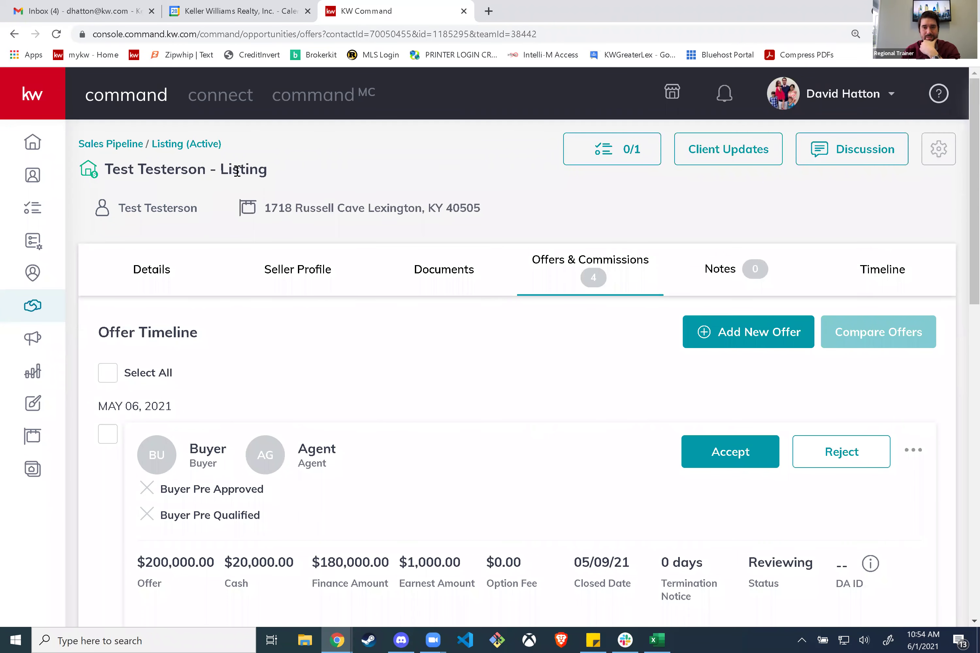
Review the listing's four-offer timeline and select all offers
scroll(601, 381, down, 12)
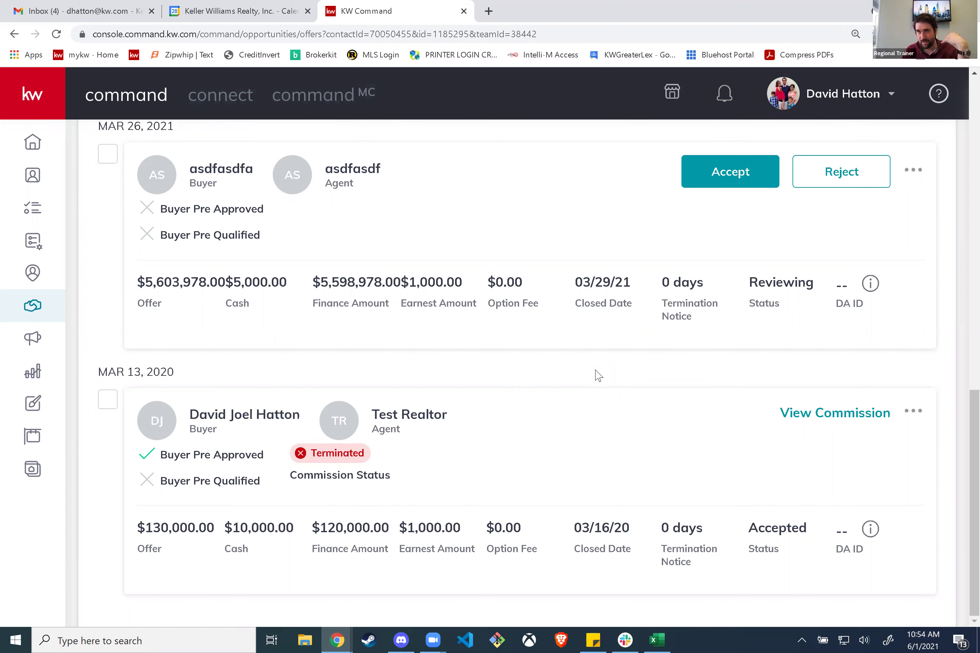
scroll(593, 377, up, 1)
scroll(595, 383, up, 11)
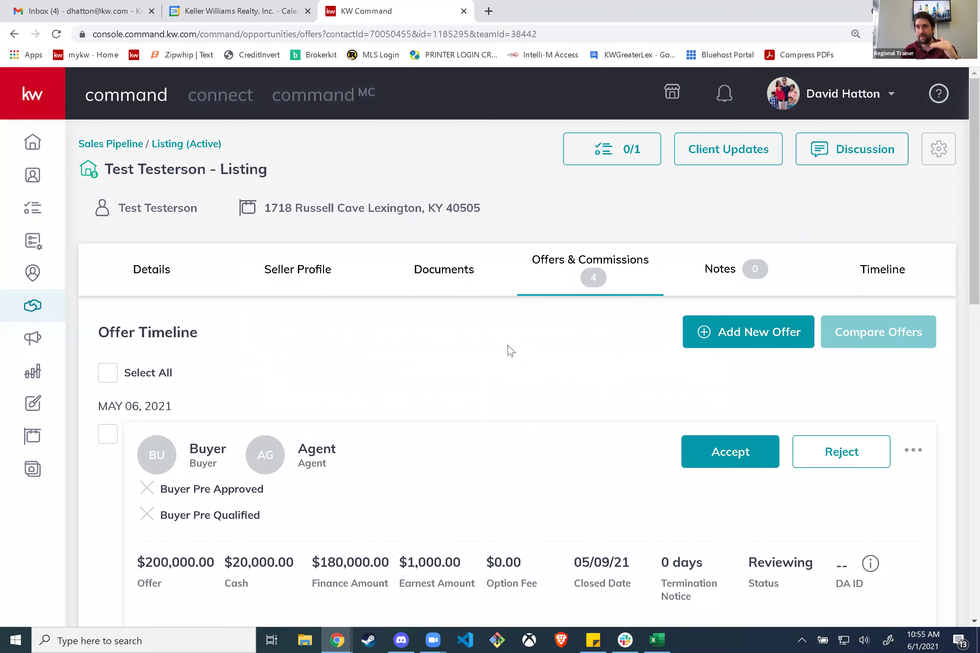
scroll(508, 351, down, 12)
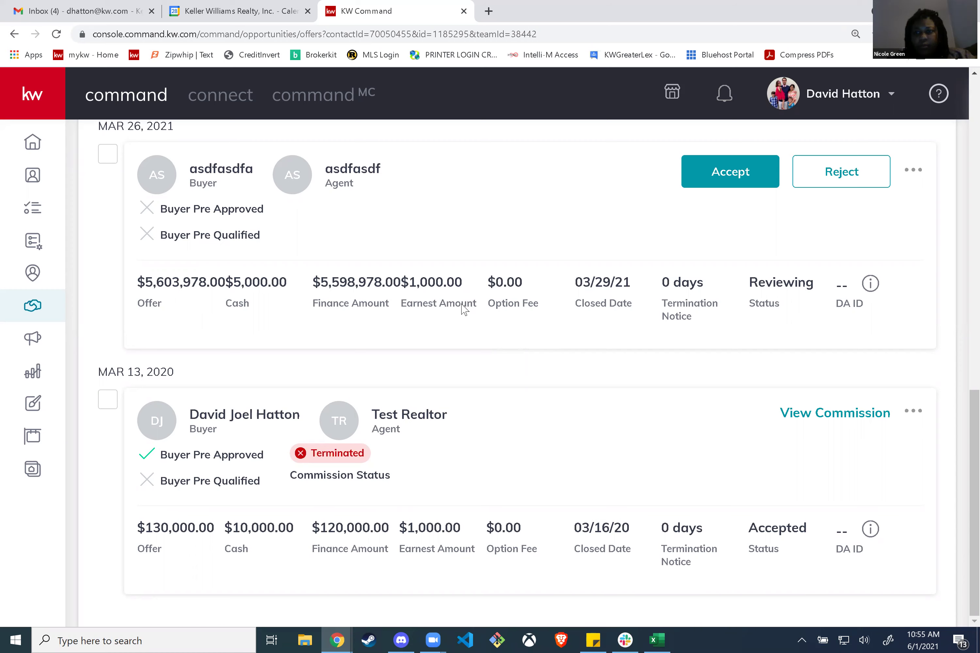
scroll(463, 309, up, 10)
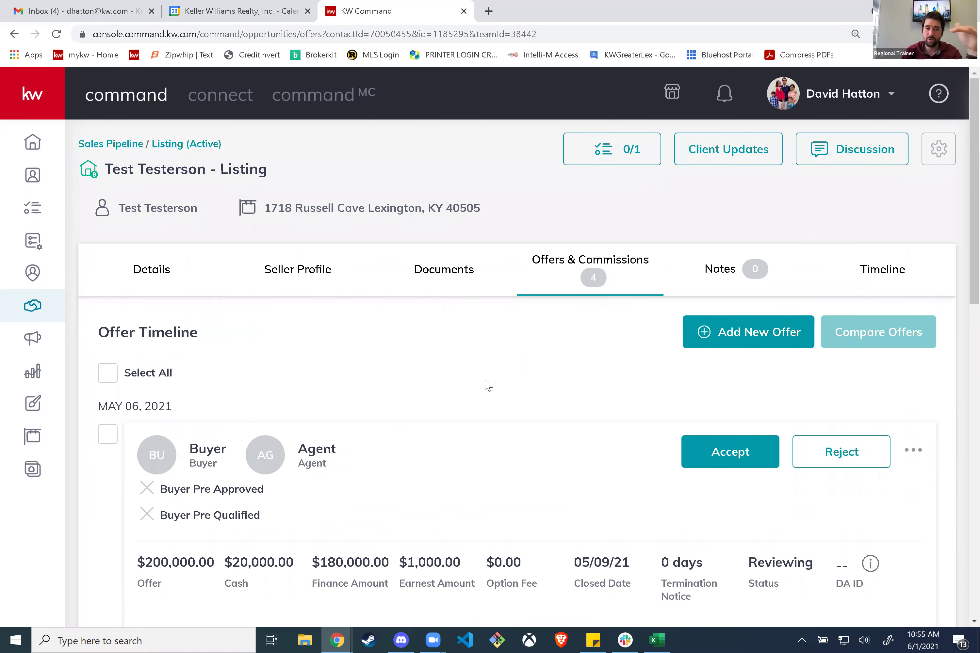
scroll(485, 397, down, 15)
scroll(485, 399, up, 15)
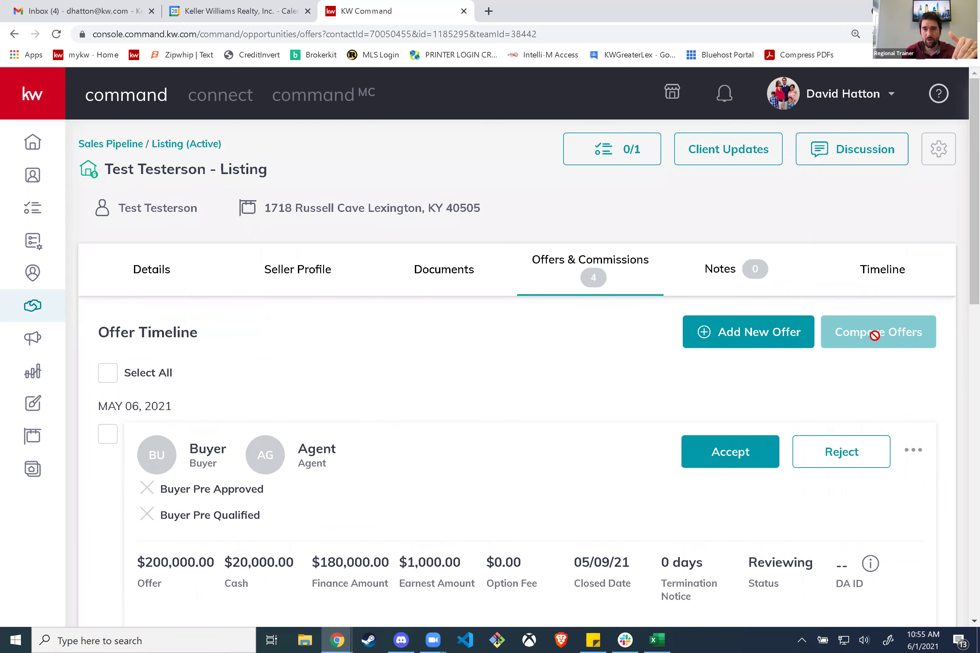
click(144, 457)
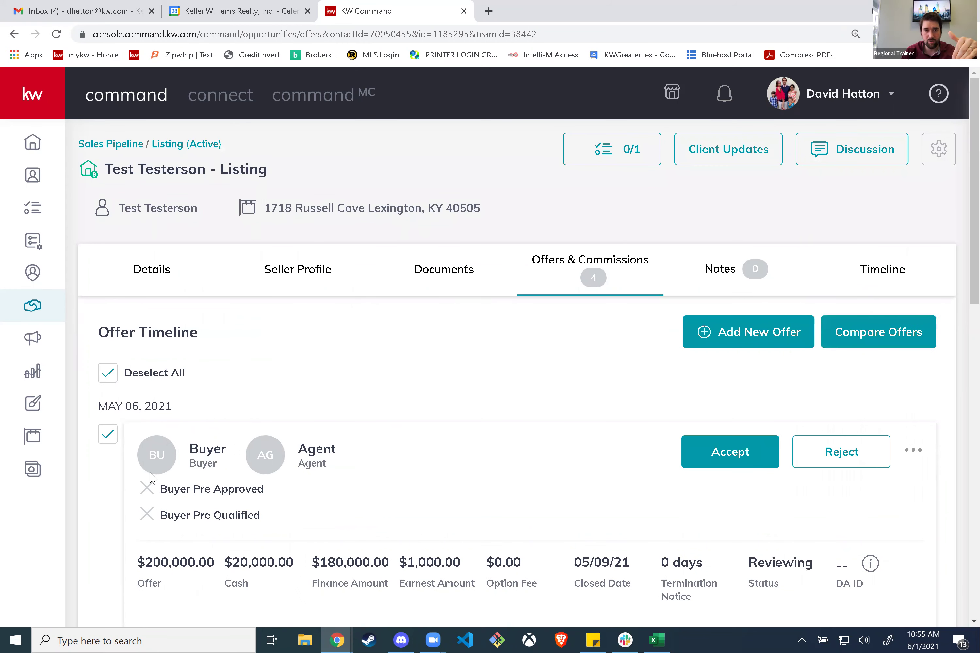
Compare the four selected offers side by side in the comparison table
click(879, 333)
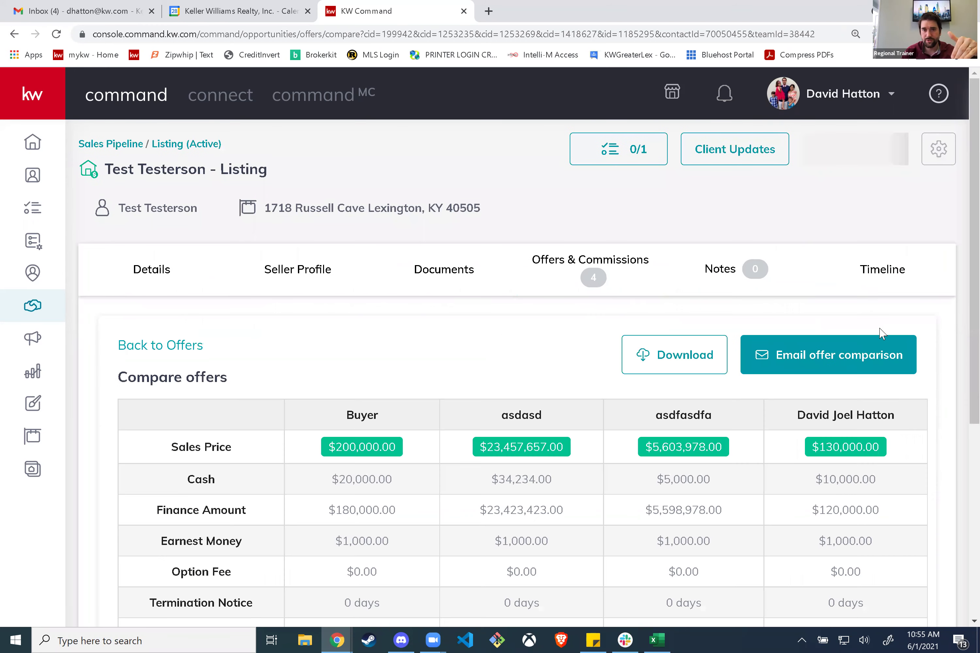
scroll(387, 402, down, 3)
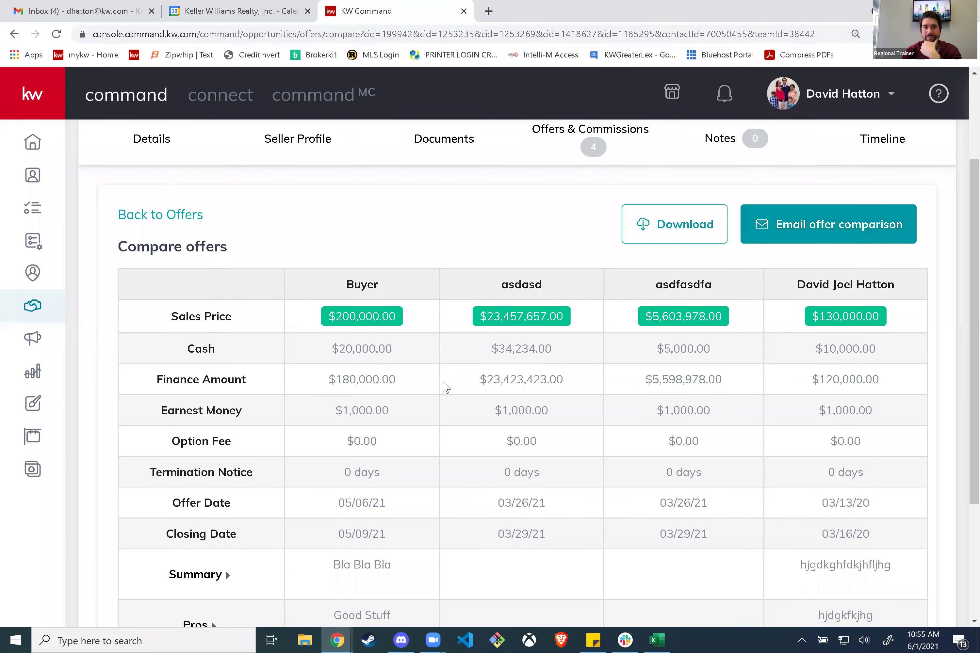
scroll(446, 387, up, 3)
scroll(445, 387, down, 7)
scroll(304, 398, up, 3)
scroll(304, 397, down, 3)
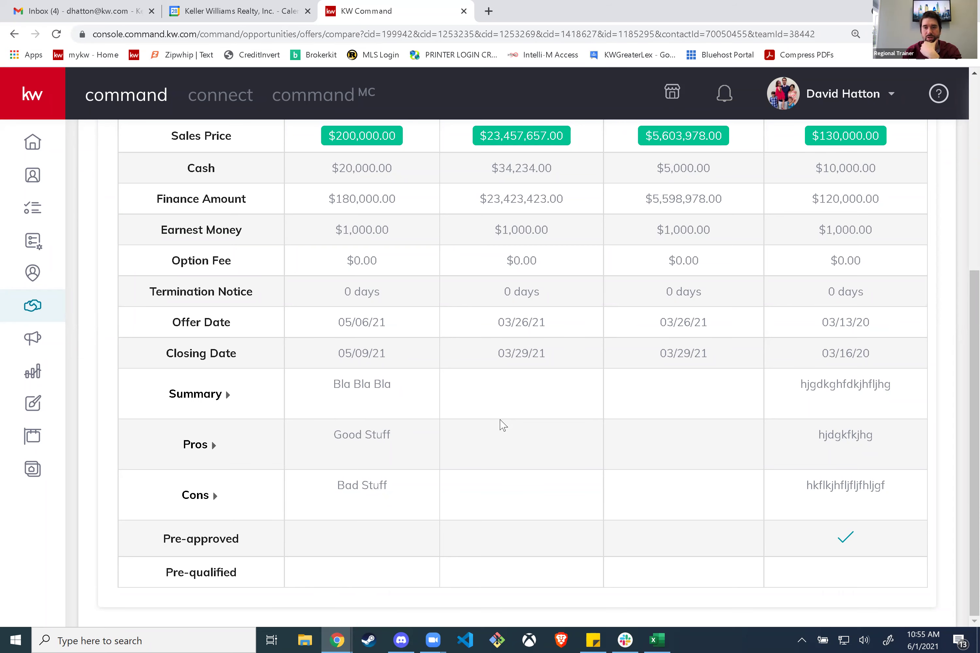
scroll(446, 328, up, 3)
scroll(535, 358, up, 3)
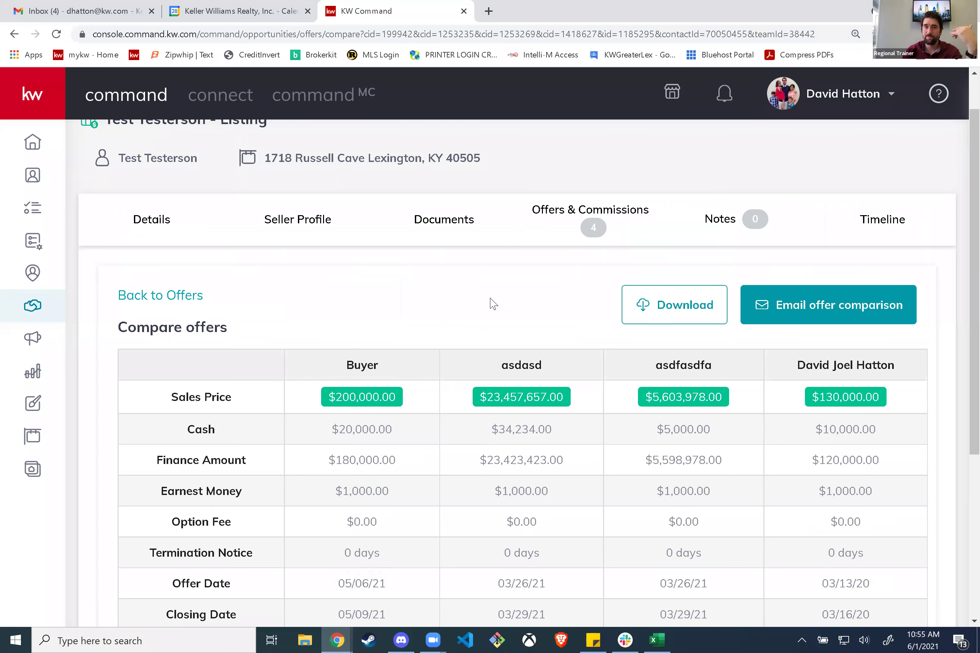
Return to the Offer Timeline and select every offer again
click(187, 297)
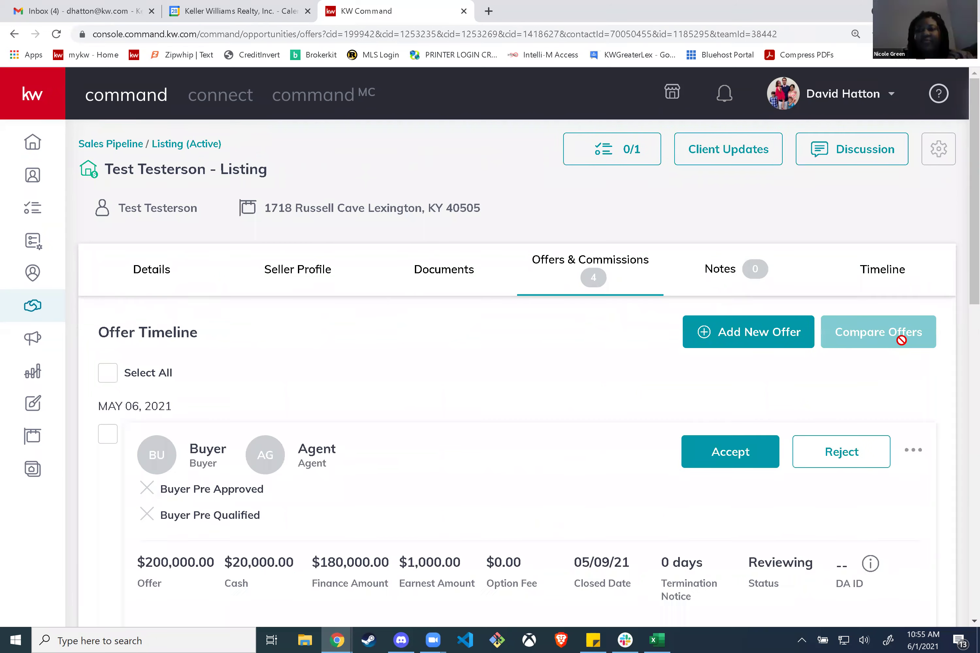
click(105, 377)
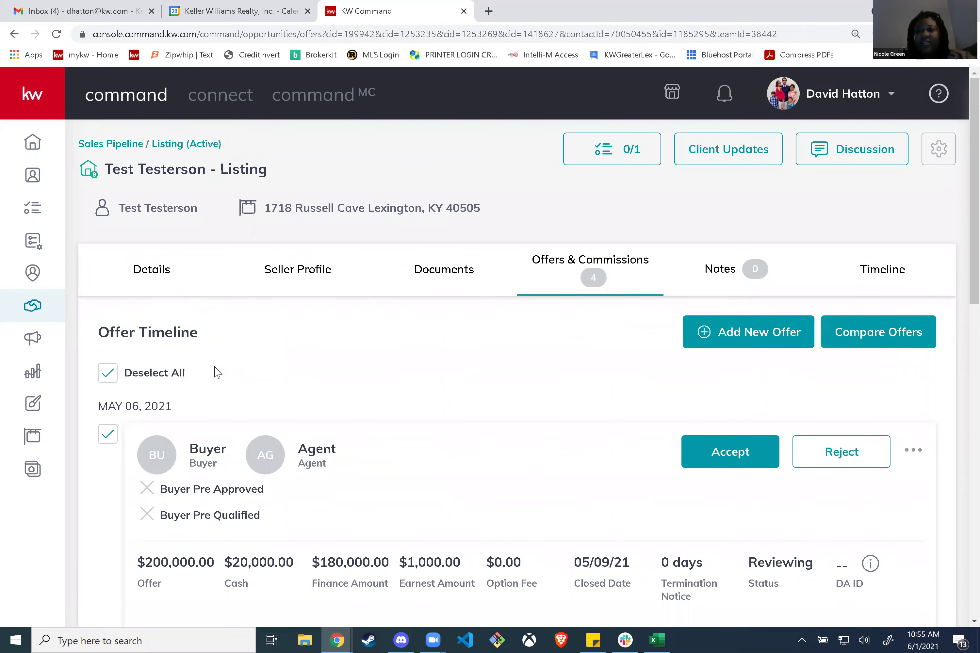
scroll(365, 345, down, 3)
scroll(431, 367, down, 1)
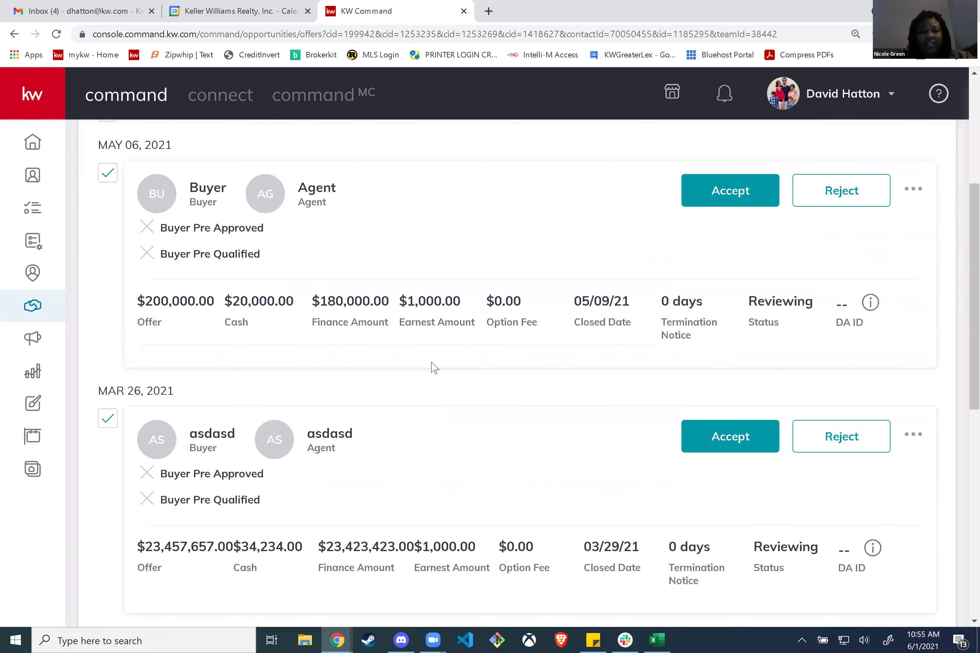
scroll(435, 367, up, 4)
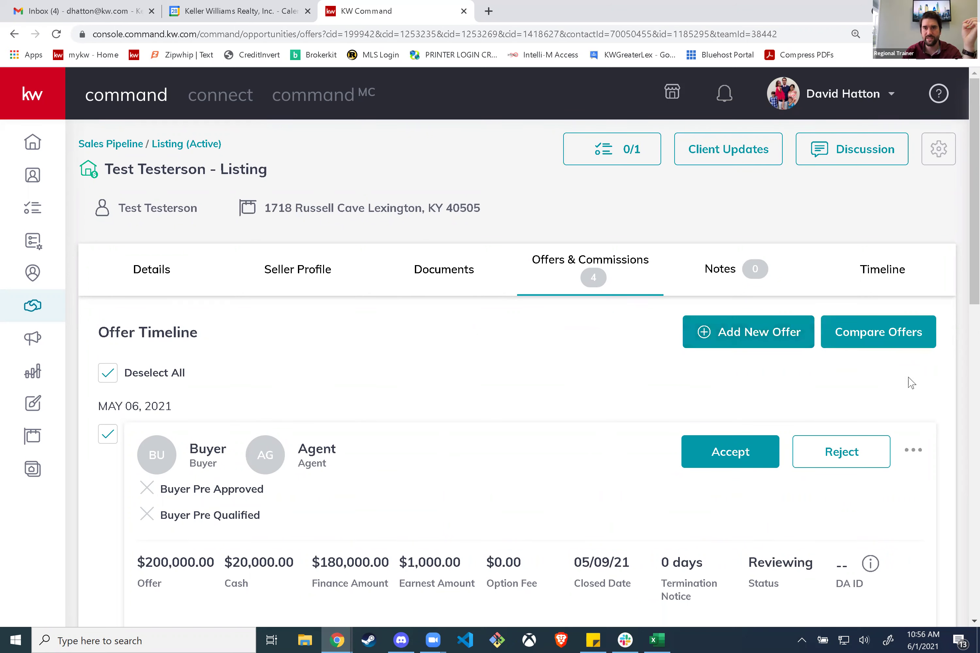
Compare all offers and open the Email Offer form titled 'You have 4 offers!'
click(875, 343)
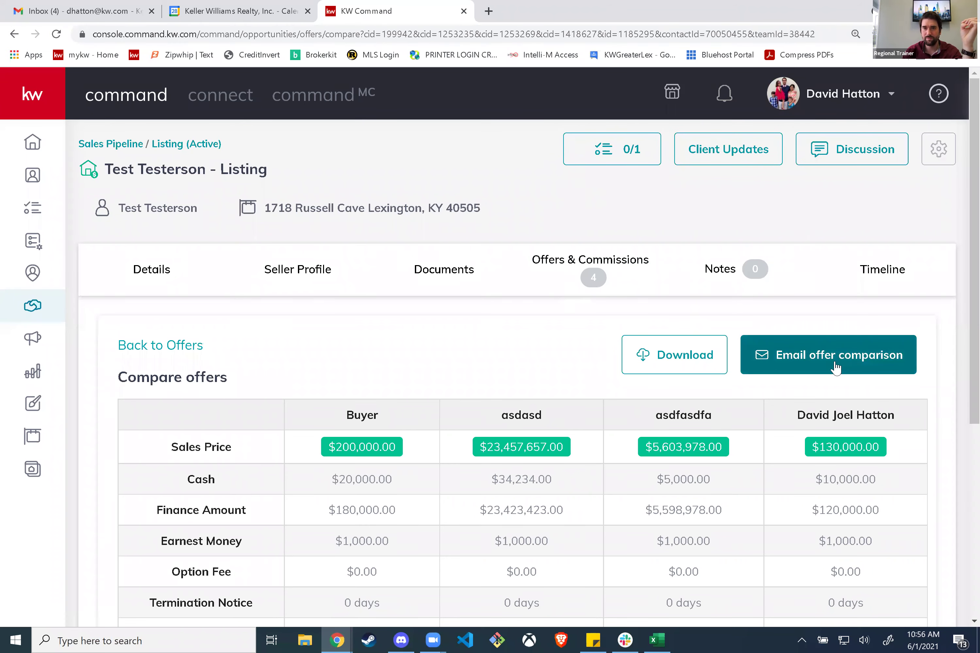
scroll(753, 412, down, 5)
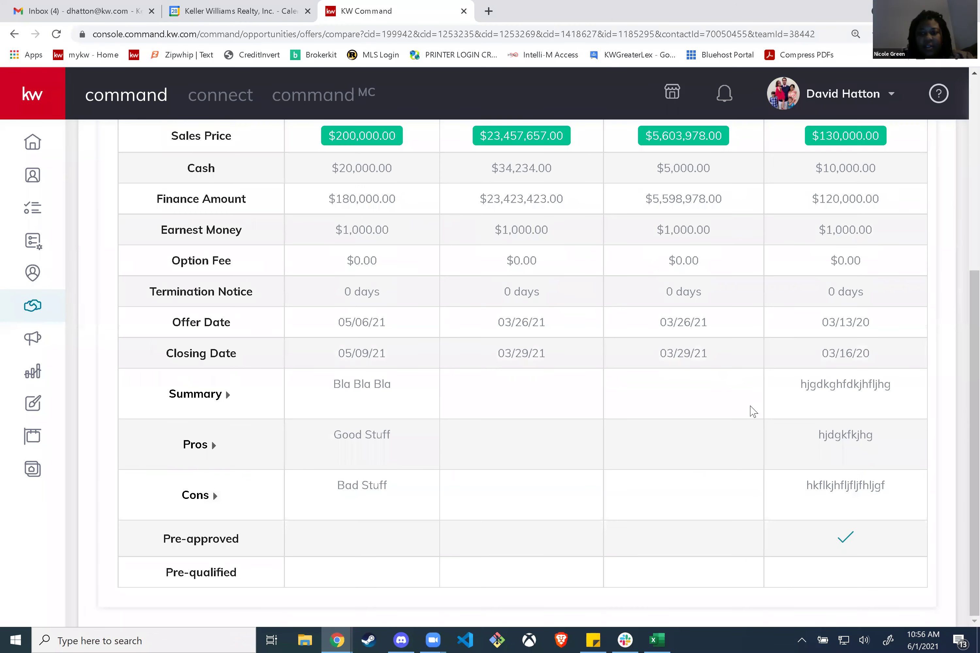
scroll(754, 412, up, 5)
click(822, 350)
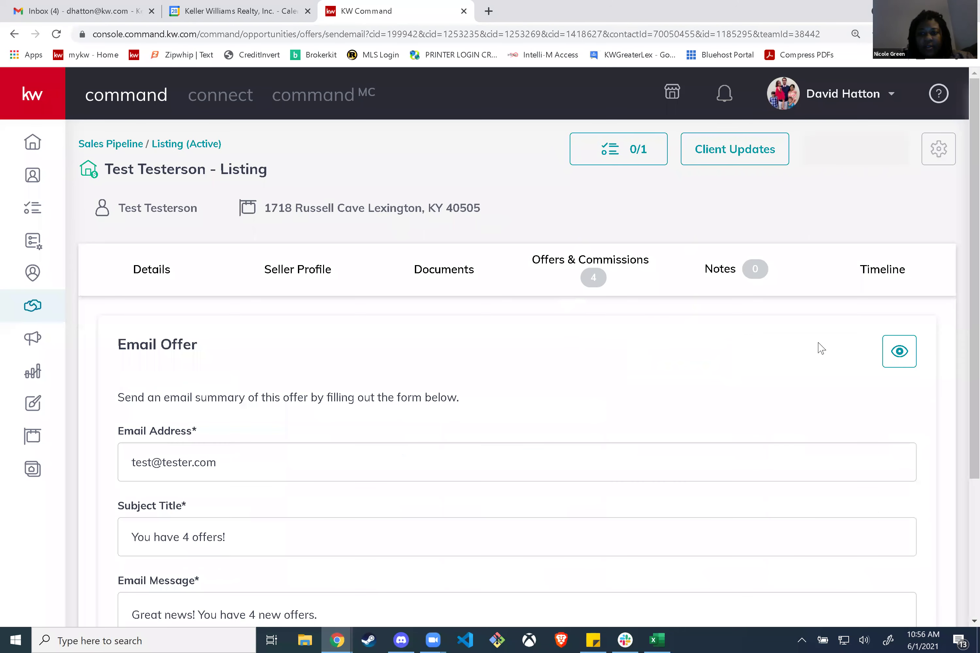
click(900, 354)
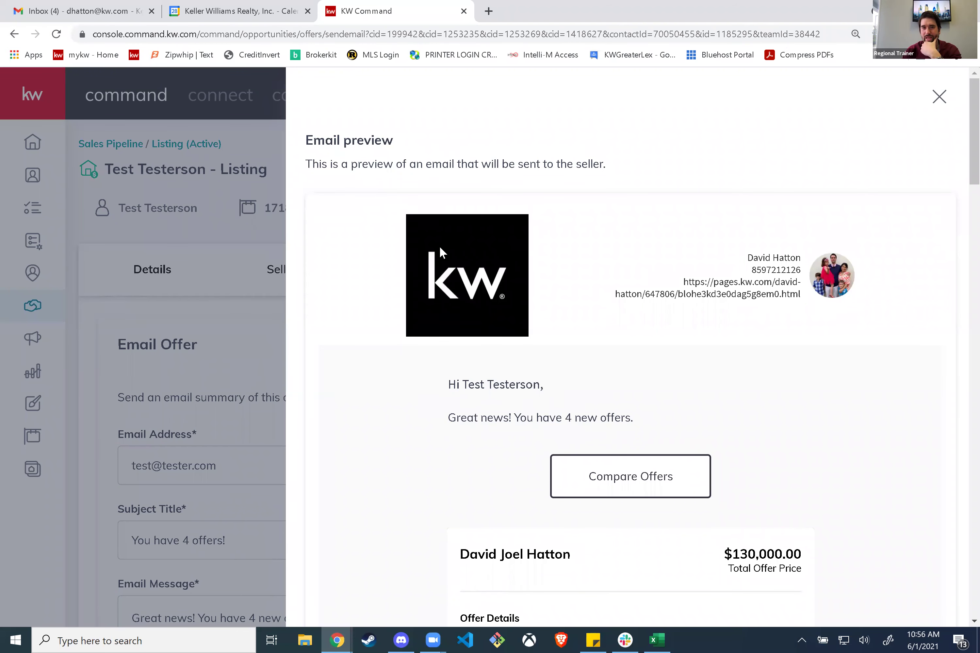
scroll(629, 383, down, 3)
scroll(438, 338, down, 4)
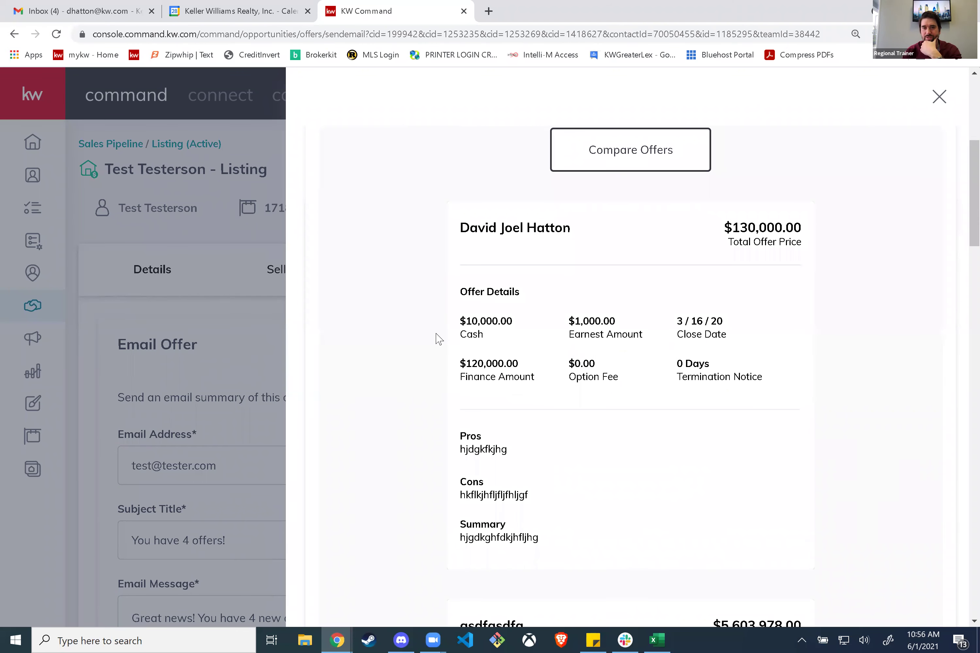
scroll(736, 343, down, 10)
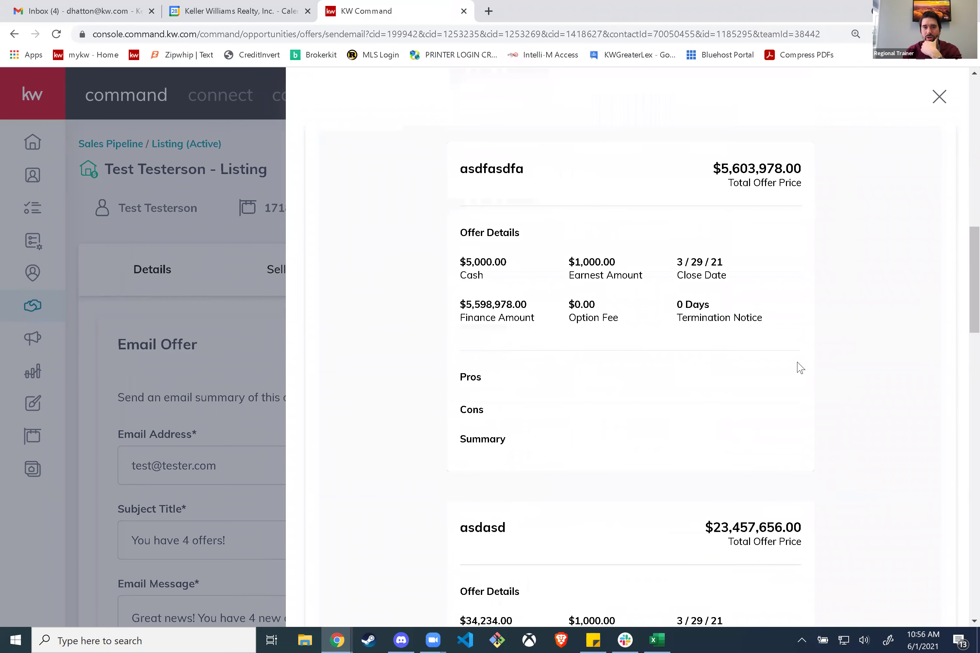
scroll(674, 371, down, 6)
scroll(532, 375, down, 15)
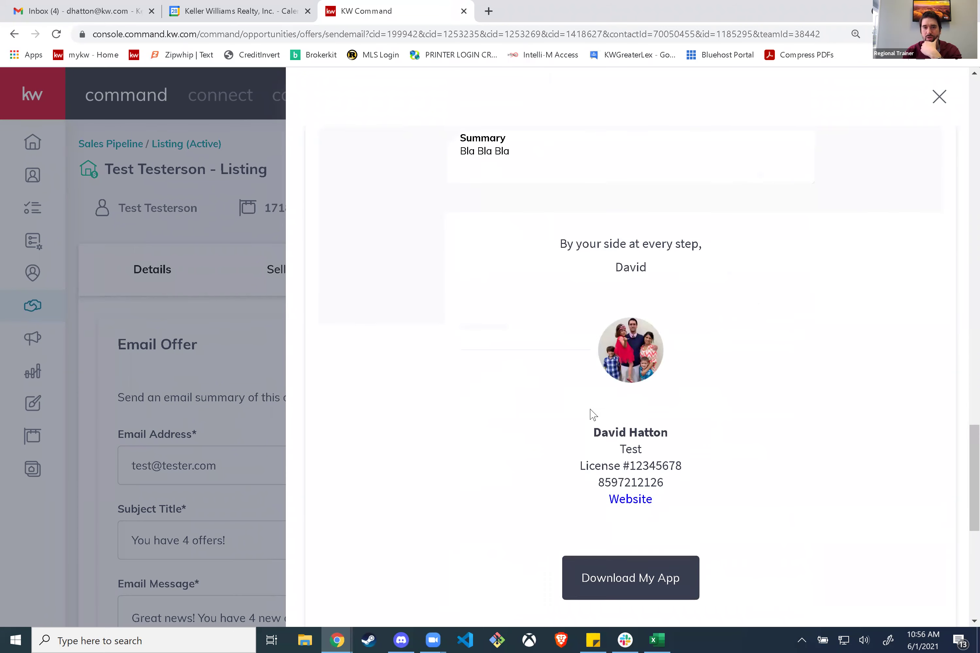
scroll(662, 430, down, 4)
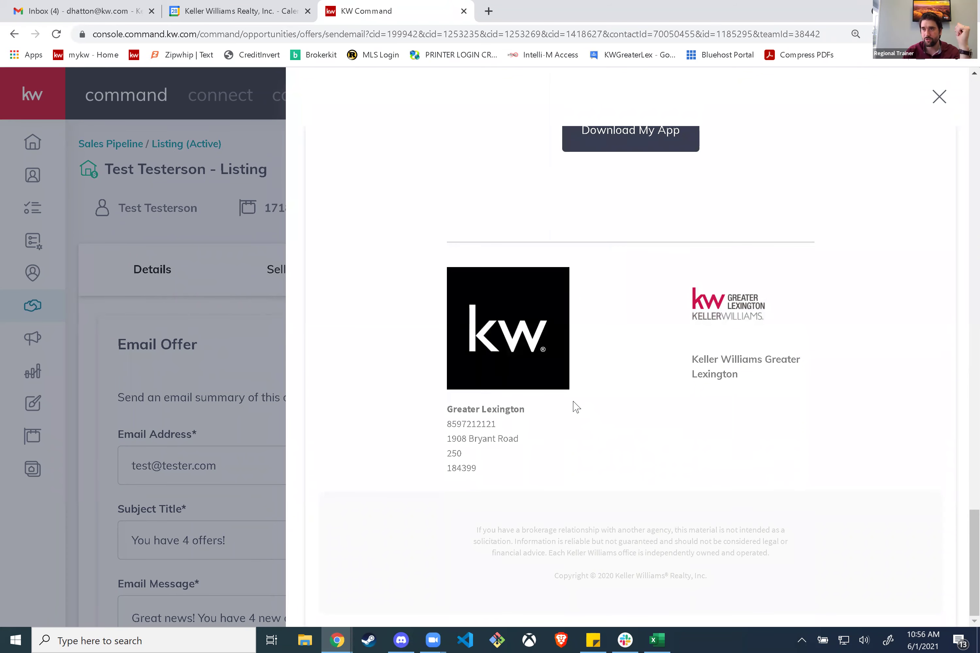
click(939, 97)
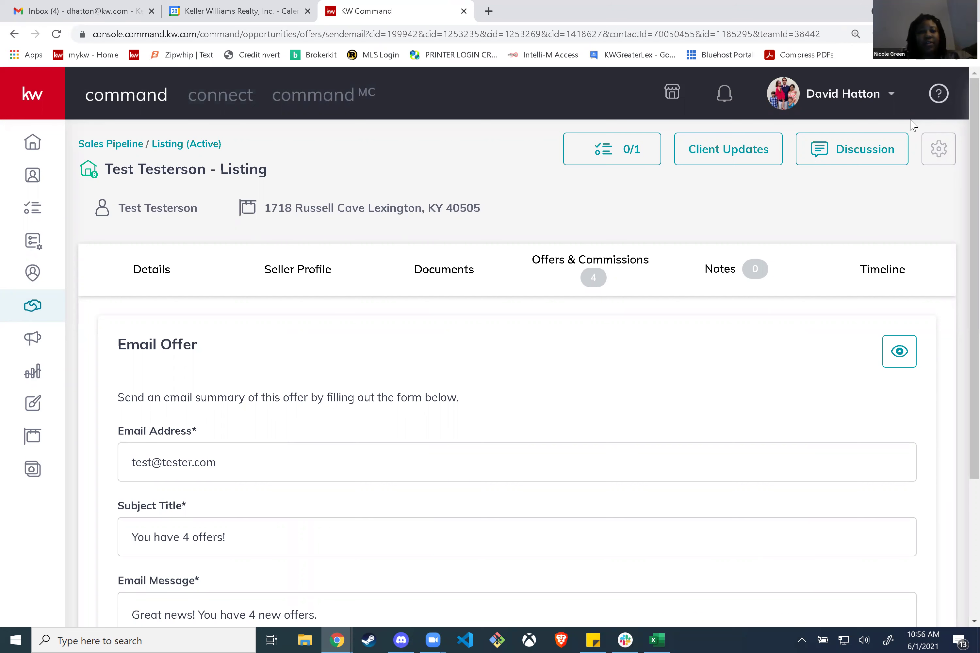
Go back to the Test Testerson Offers & Commissions timeline, offers still Reviewing
click(577, 266)
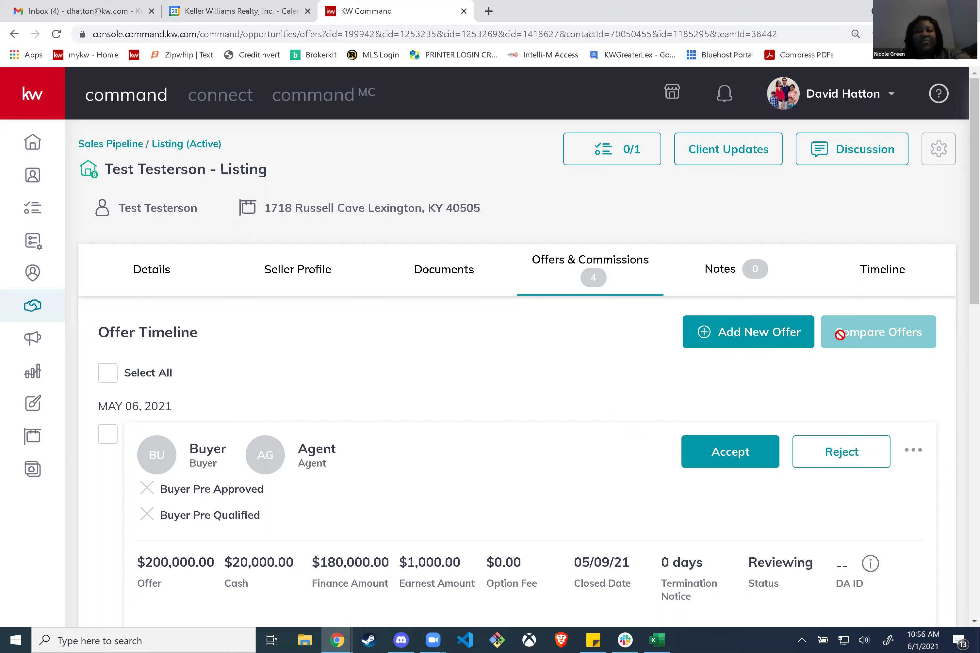
scroll(588, 411, down, 10)
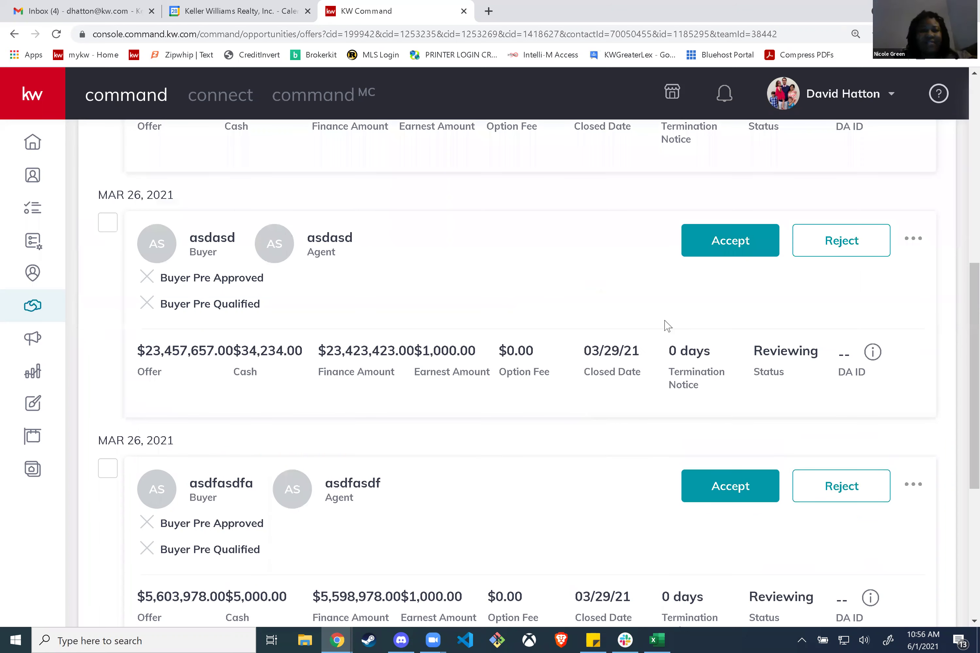